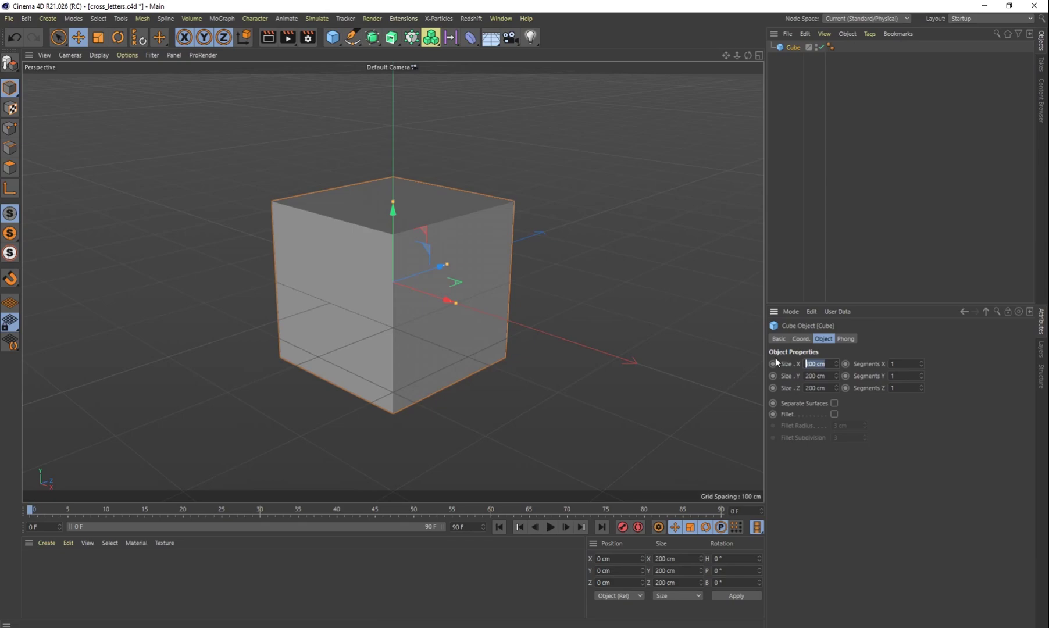
Step: Set the cube's X and Z sizes to 25 cm, after first trying 50 cm
text(50)
key(Tab)
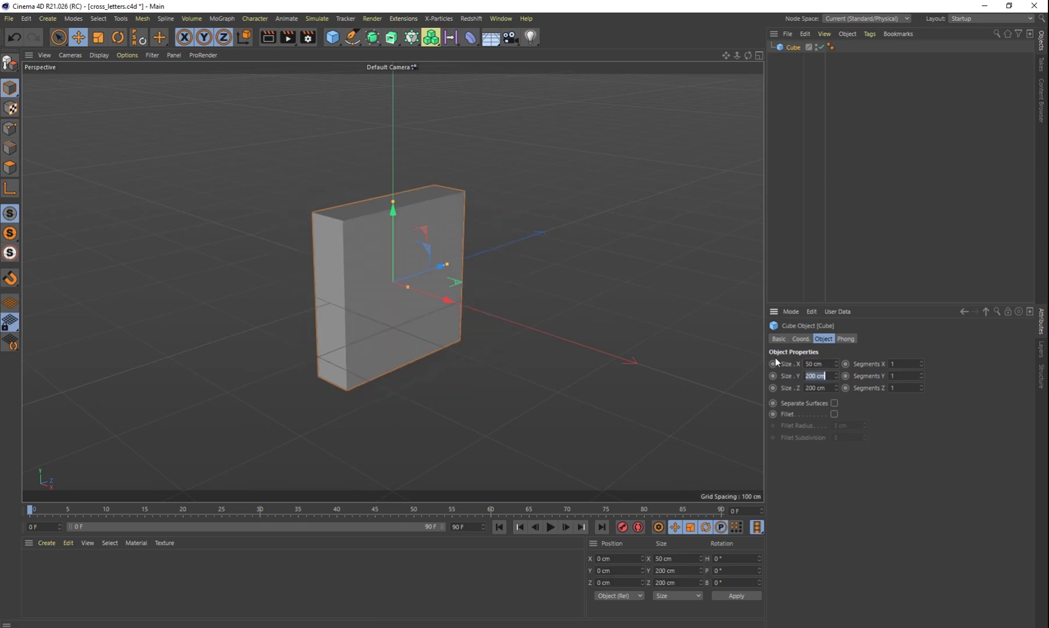
key(Tab)
text(50)
key(Return)
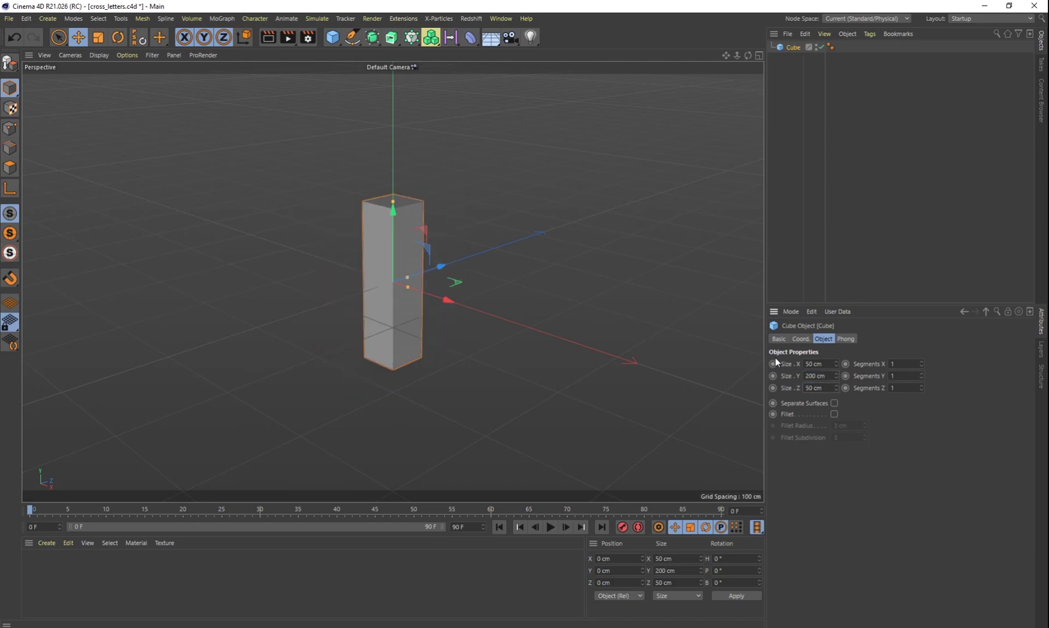
click(825, 388)
text(25)
key(Return)
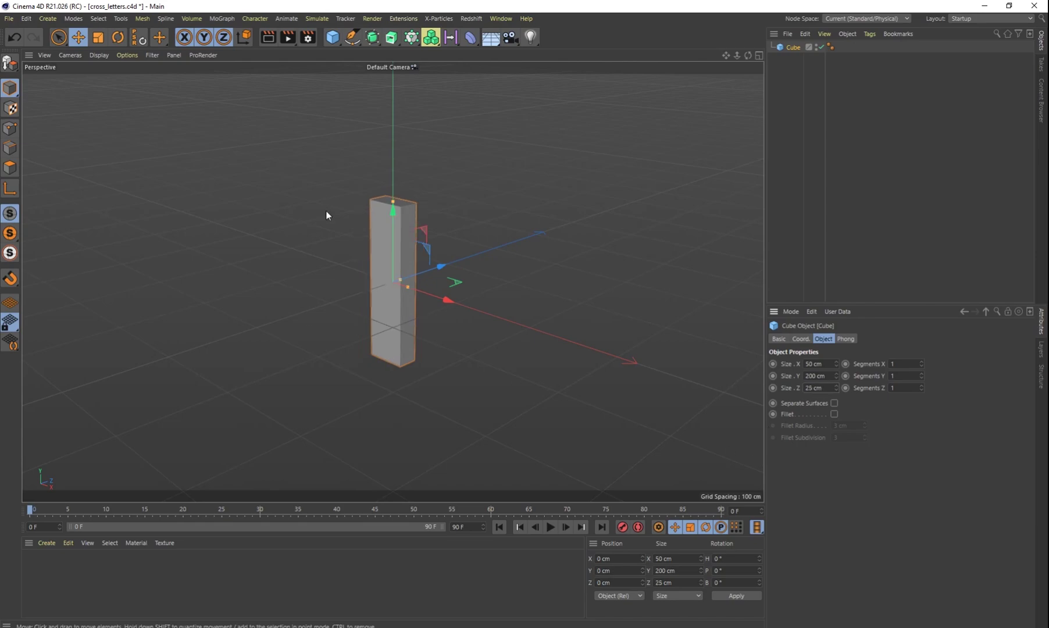
click(815, 364)
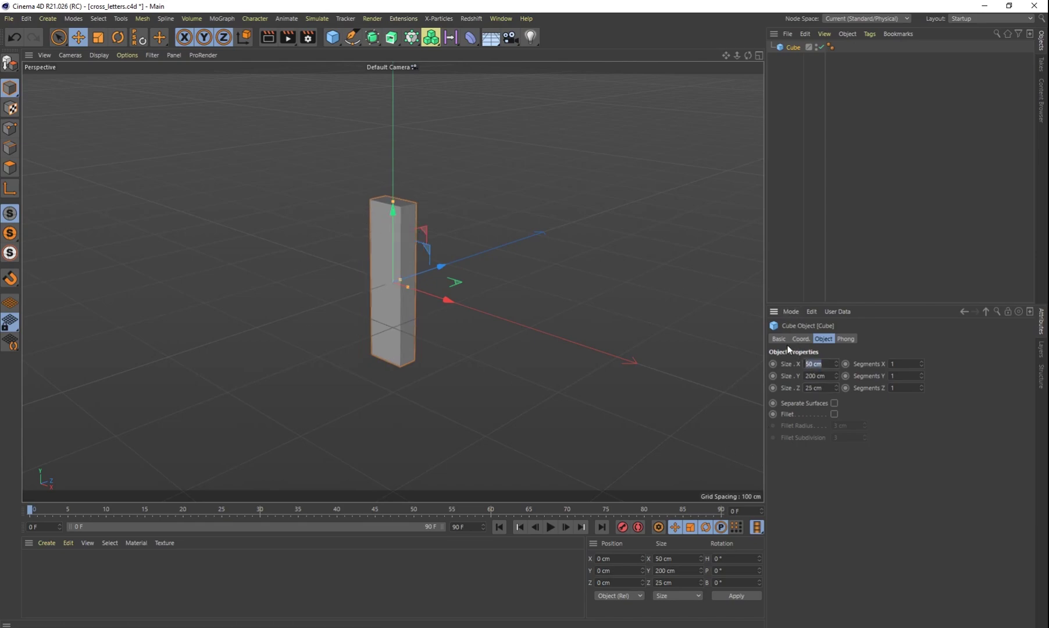
text(25)
key(Return)
Step: Set the cube's height to 300 cm and duplicate the post as Cube.1
scroll(411, 230, up, 2)
alt+drag(412, 235, 426, 265)
mouse_move(426, 265)
alt+middle_down()
mouse_move(506, 260)
mouse_move(486, 235)
alt+middle_up()
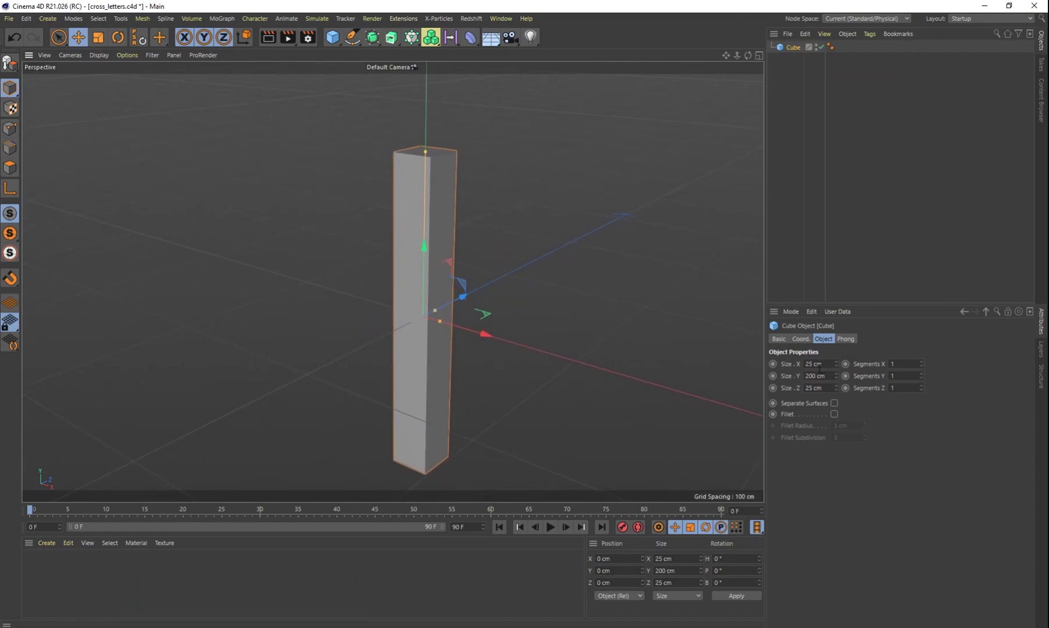
click(815, 376)
text(300)
key(Return)
scroll(533, 272, down, 5)
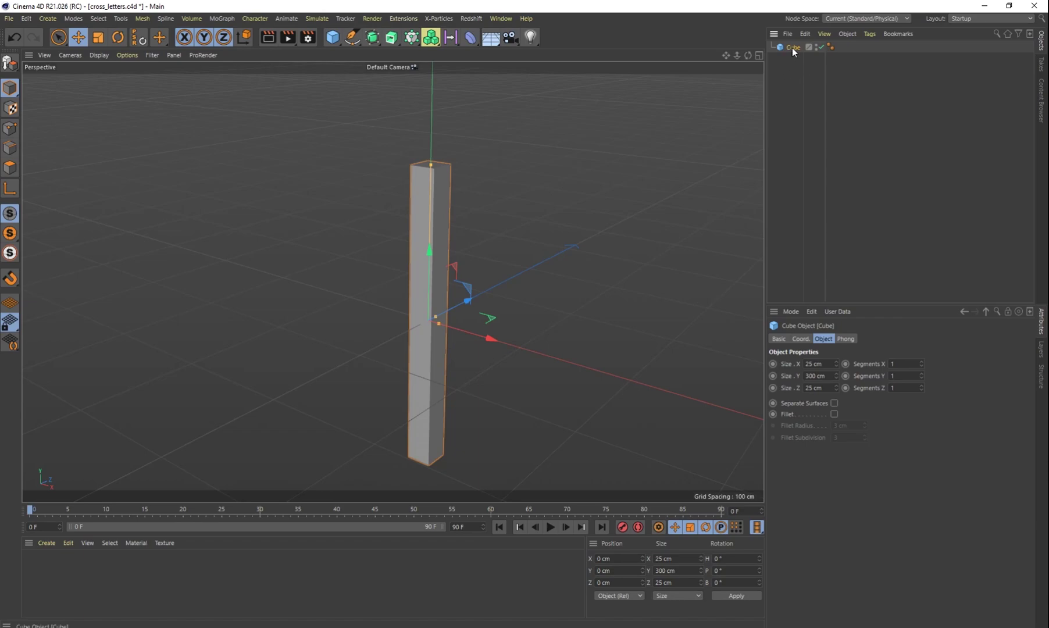
ctrl+drag(792, 48, 794, 59)
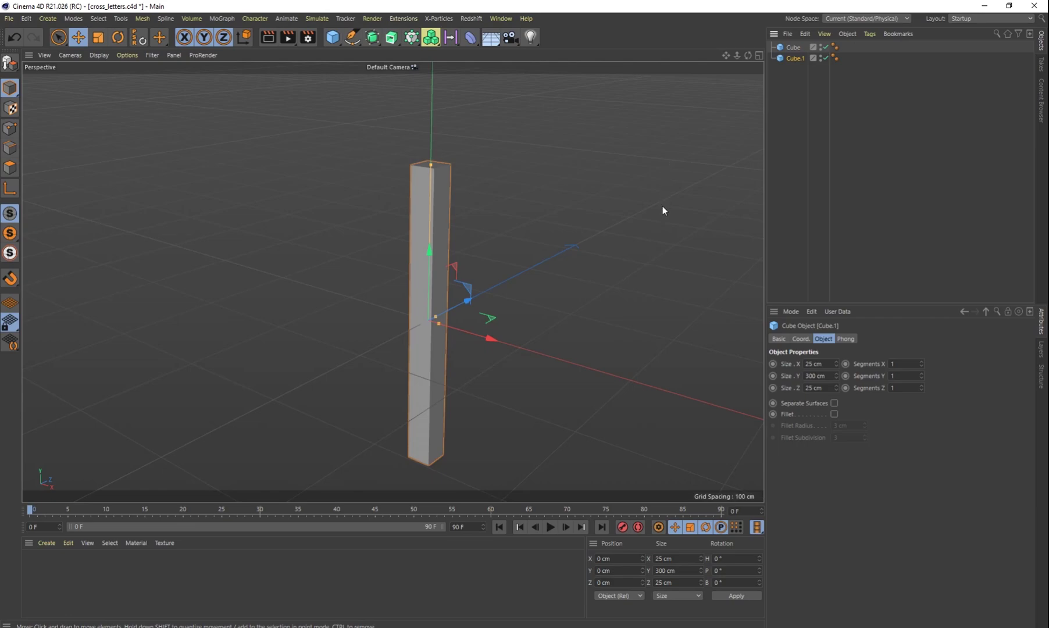
Step: Rotate Cube.1 90° to lie horizontally and set its Size Y to 175 cm
key(r)
drag(447, 287, 489, 369)
click(791, 47)
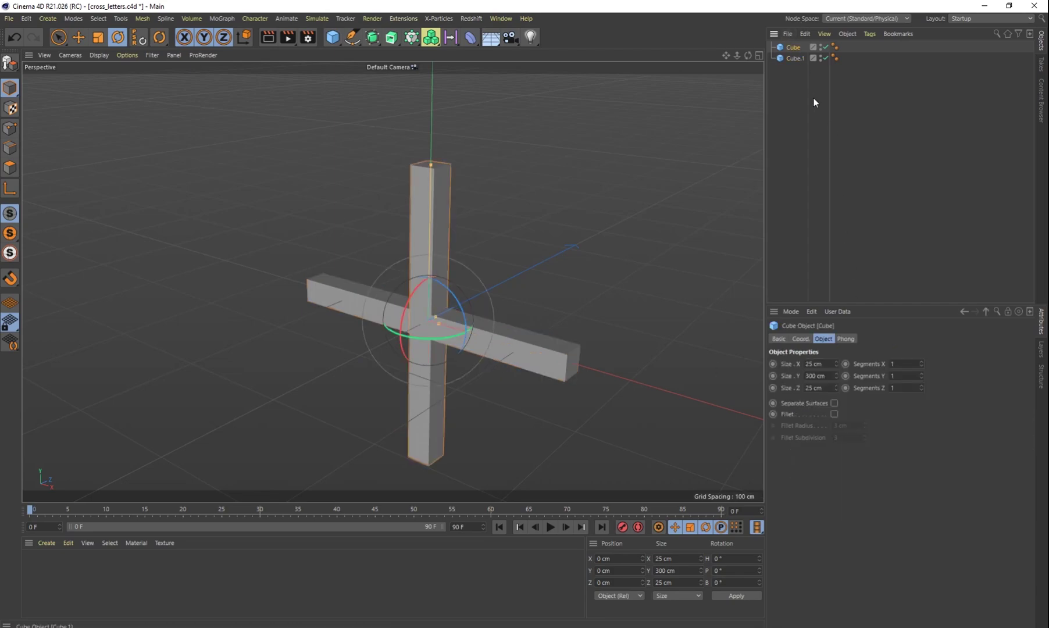
click(815, 376)
text(175)
key(Return)
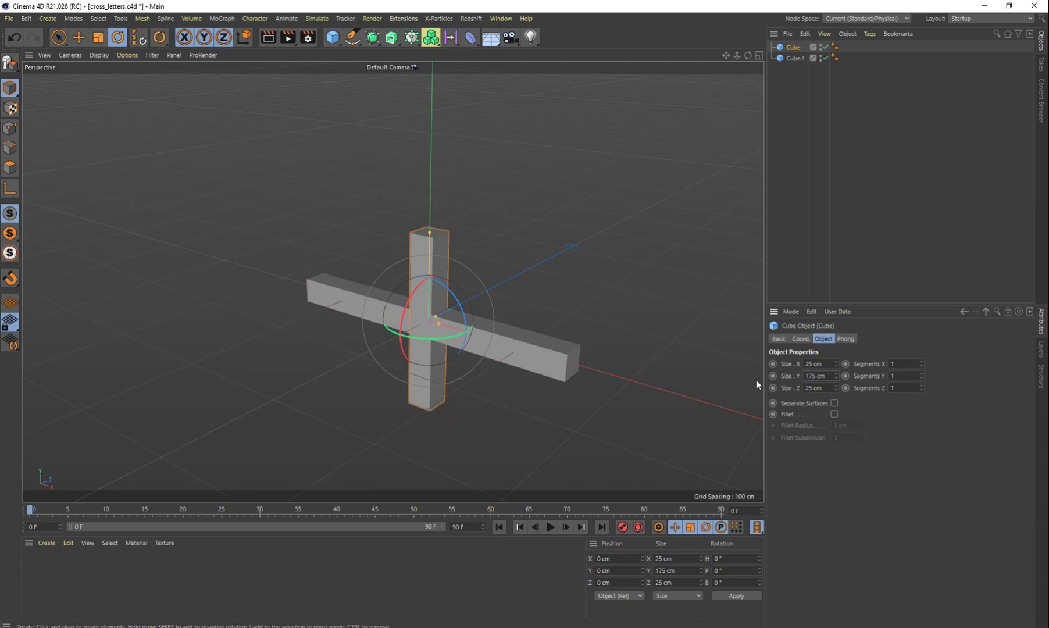
key(ctrl+z)
click(803, 58)
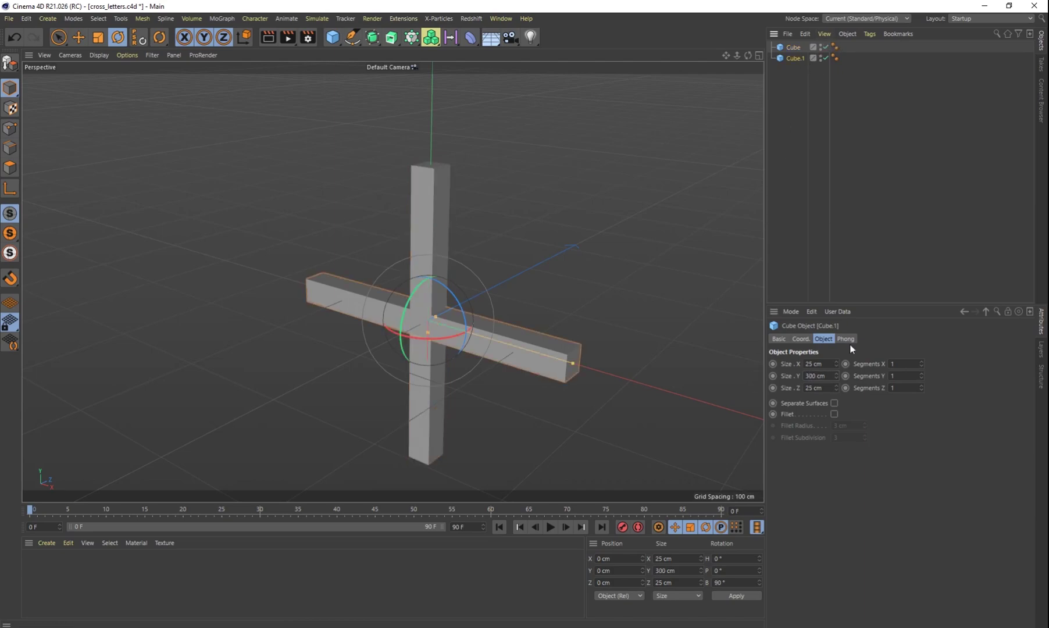
click(821, 376)
text(175)
key(Return)
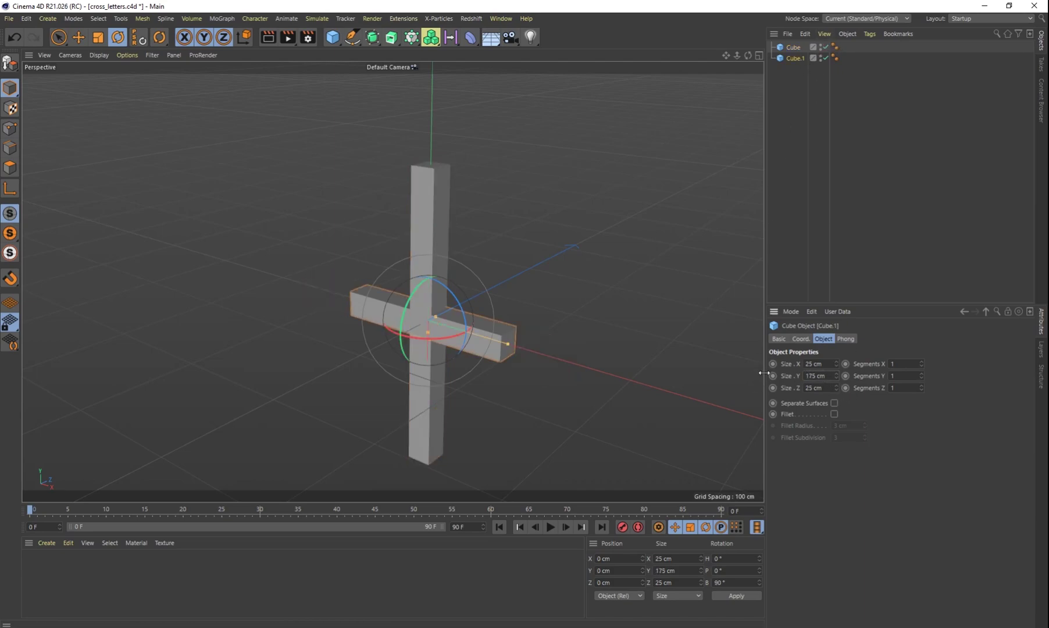
Step: Raise the horizontal crossbar up the upright post
key(e)
drag(426, 380, 424, 313)
alt+drag(467, 345, 495, 337)
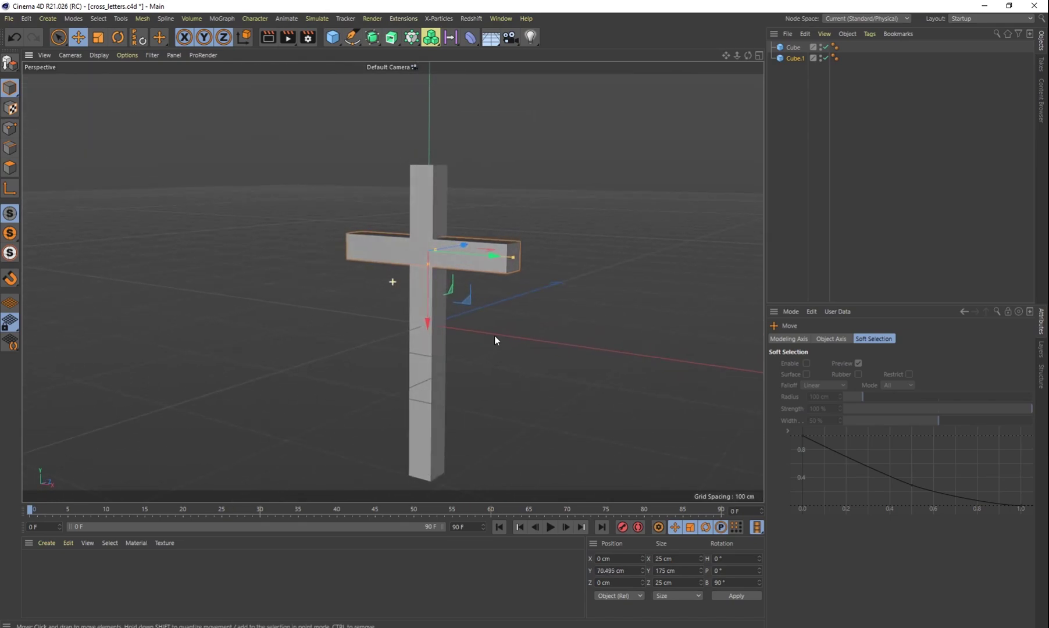
Step: Lengthen the upright post to 400 cm and lower it slightly
click(793, 47)
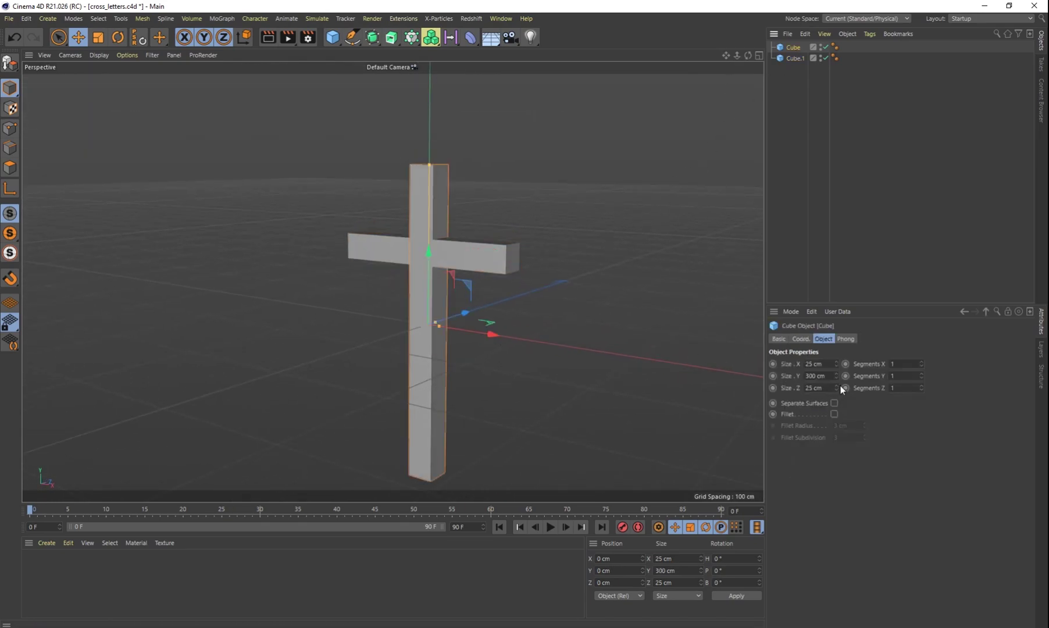
double_click(815, 376)
text(400)
key(Return)
drag(429, 253, 430, 295)
alt+drag(526, 301, 562, 283)
mouse_move(497, 394)
alt+mouse_down()
mouse_move(506, 331)
mouse_move(503, 382)
alt+mouse_up()
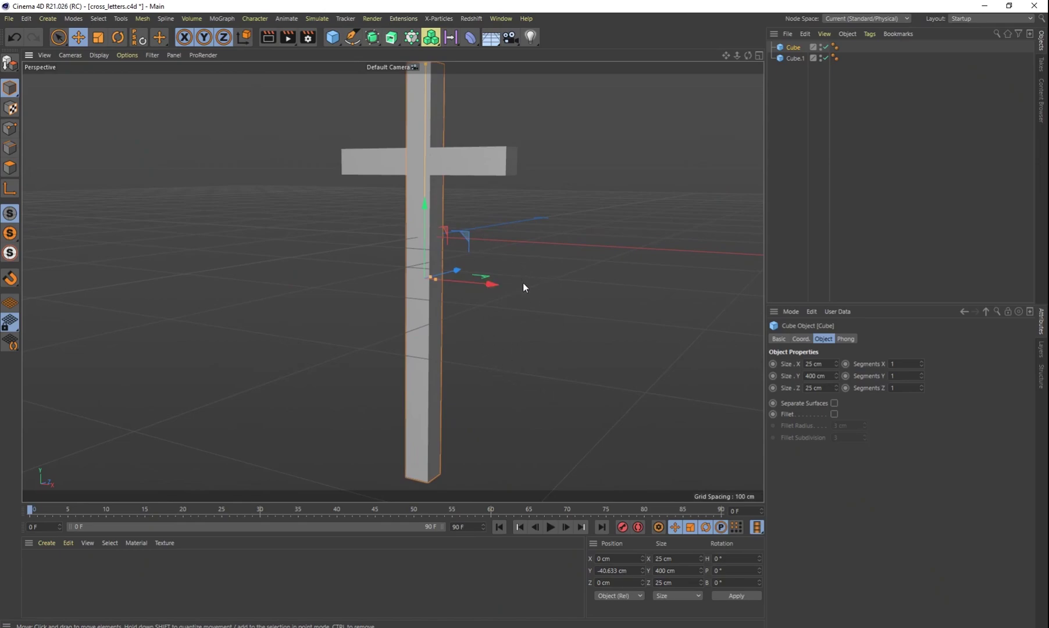
alt+drag(522, 285, 524, 347)
drag(431, 270, 431, 278)
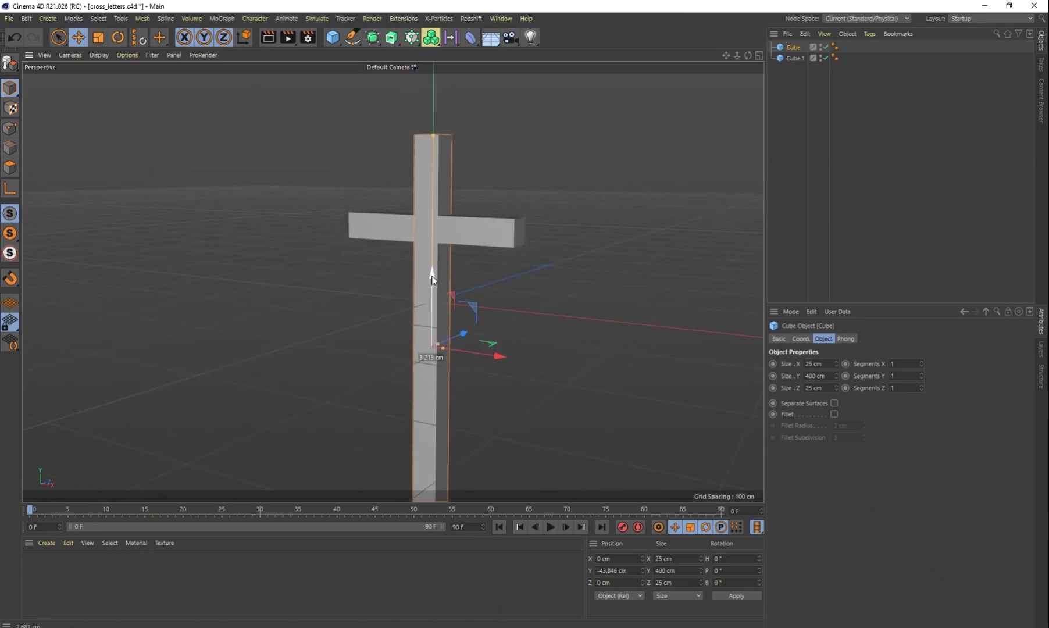
Step: Select both cubes of the cross in the Object Manager
alt+middle_drag(562, 363, 534, 302)
scroll(534, 302, down, 3)
mouse_move(527, 300)
alt+mouse_down()
mouse_move(625, 306)
mouse_move(511, 299)
mouse_move(544, 306)
alt+mouse_up()
drag(789, 74, 790, 47)
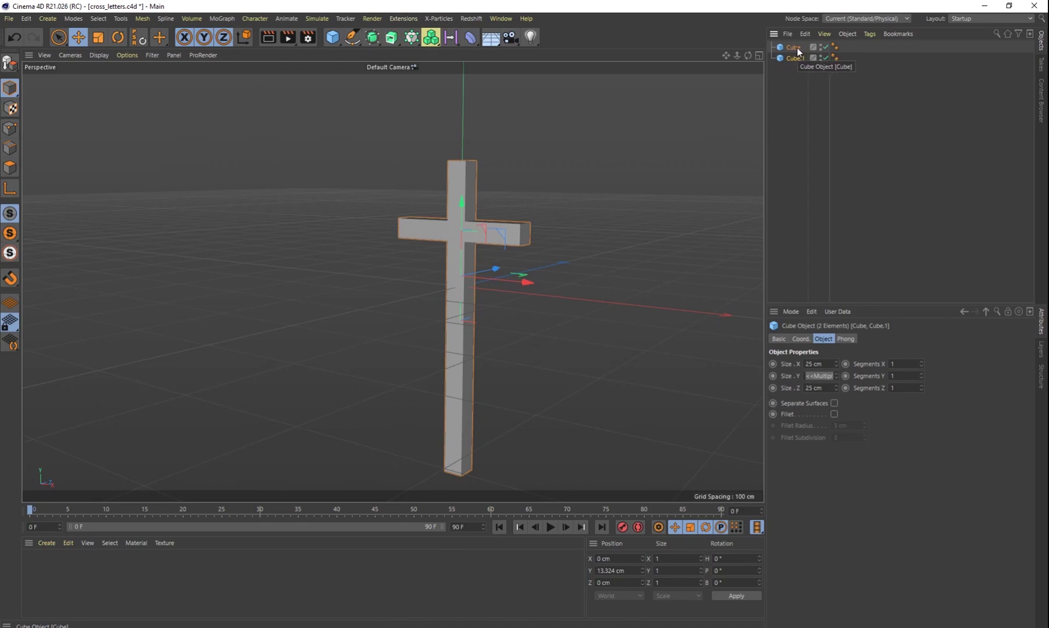
Step: Use Connect Objects + Delete to merge both cubes into one polygon Cube
right_click(797, 47)
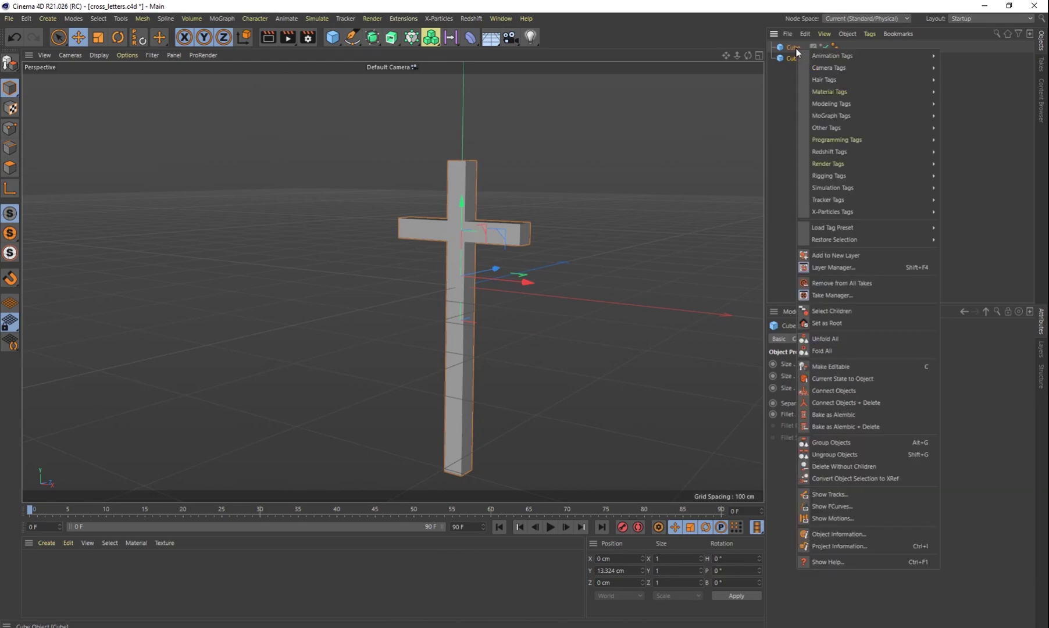
click(849, 403)
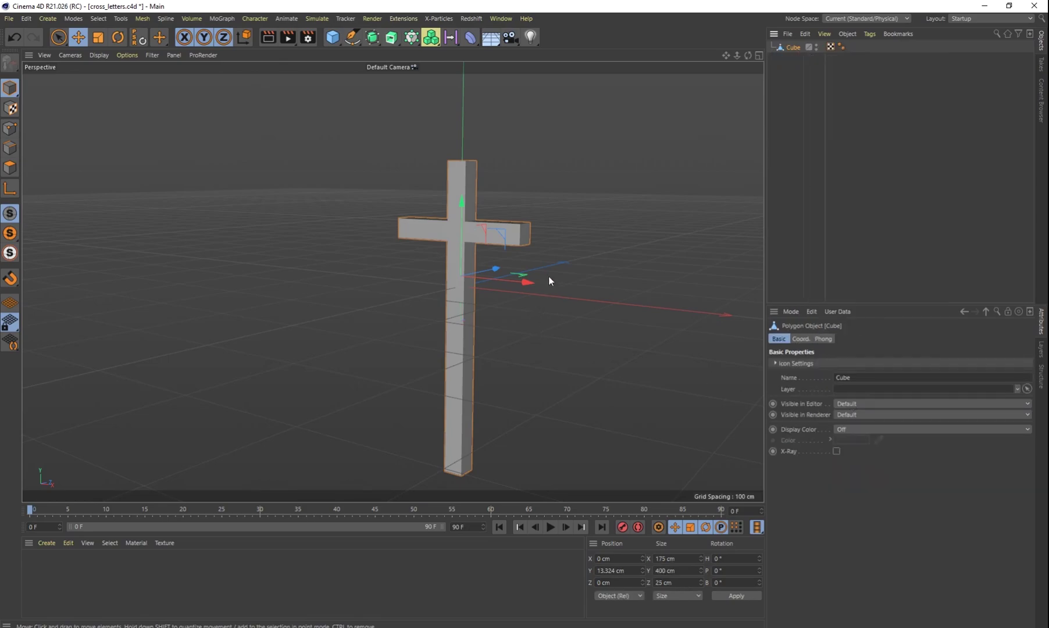
alt+drag(533, 283, 613, 343)
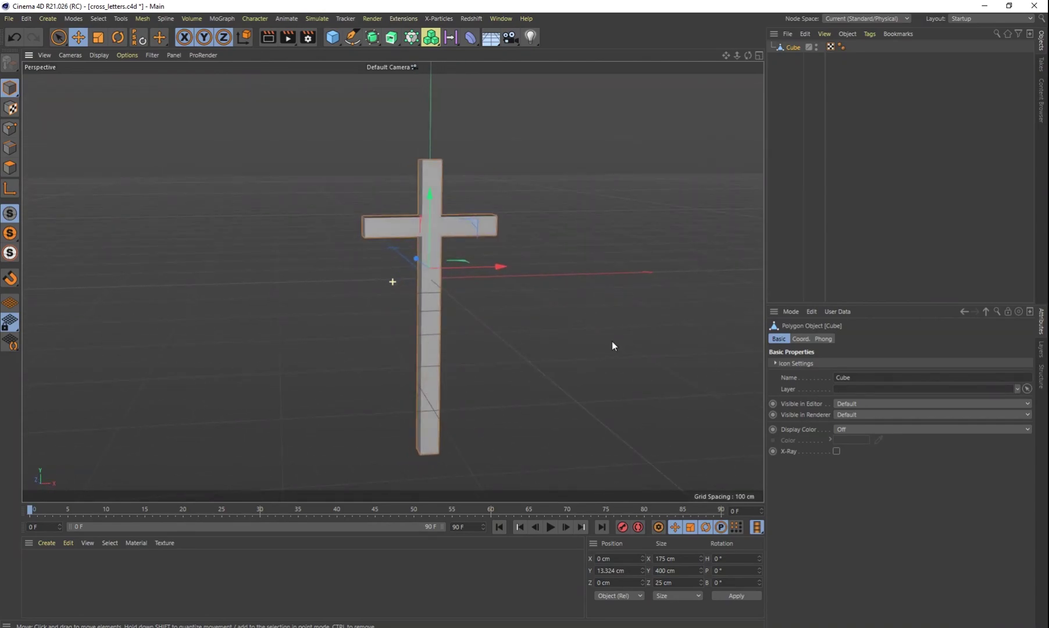
scroll(451, 321, up, 3)
alt+middle_drag(450, 274, 470, 348)
scroll(470, 348, up, 4)
alt+drag(477, 346, 412, 347)
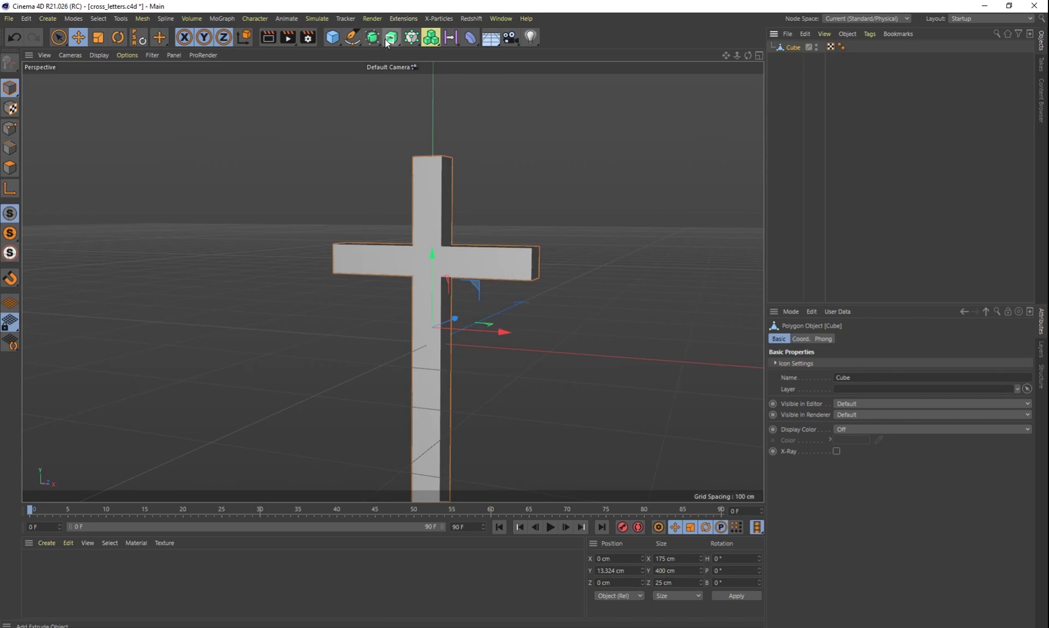
Step: Add a Connect object, nest the merged cube under it, and rename the cube Cross
drag(376, 41, 496, 104)
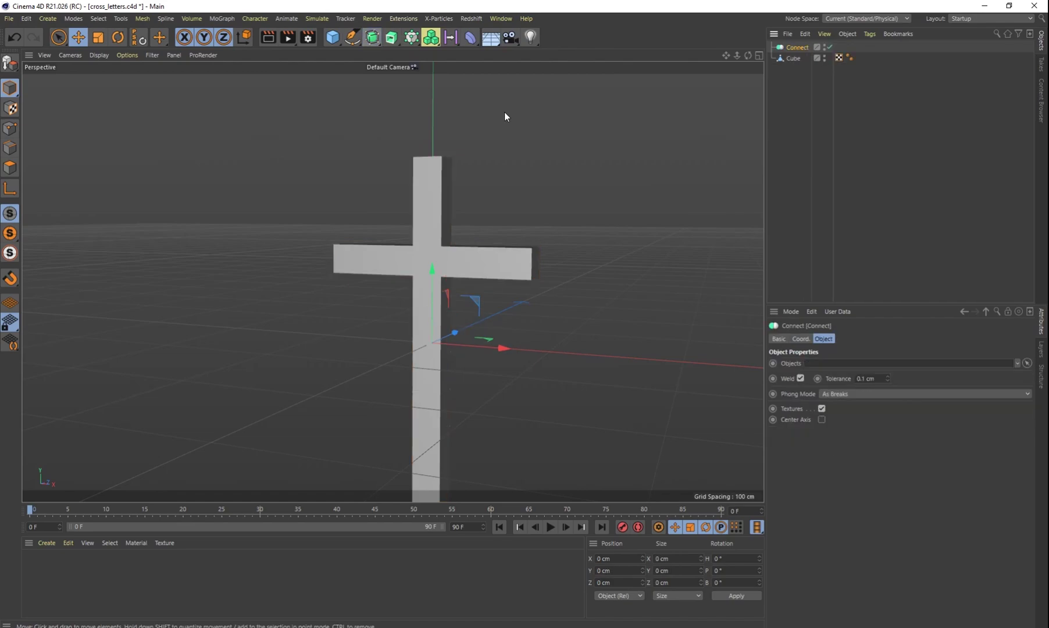
drag(795, 58, 800, 47)
double_click(802, 58)
text(Cross)
key(Return)
alt+drag(557, 206, 503, 226)
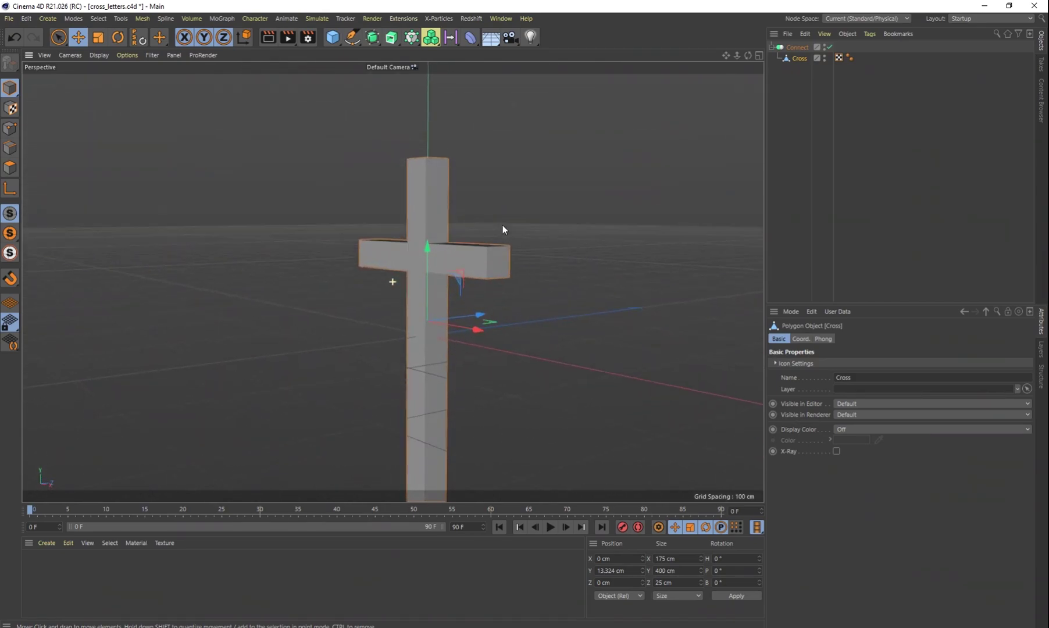
click(802, 49)
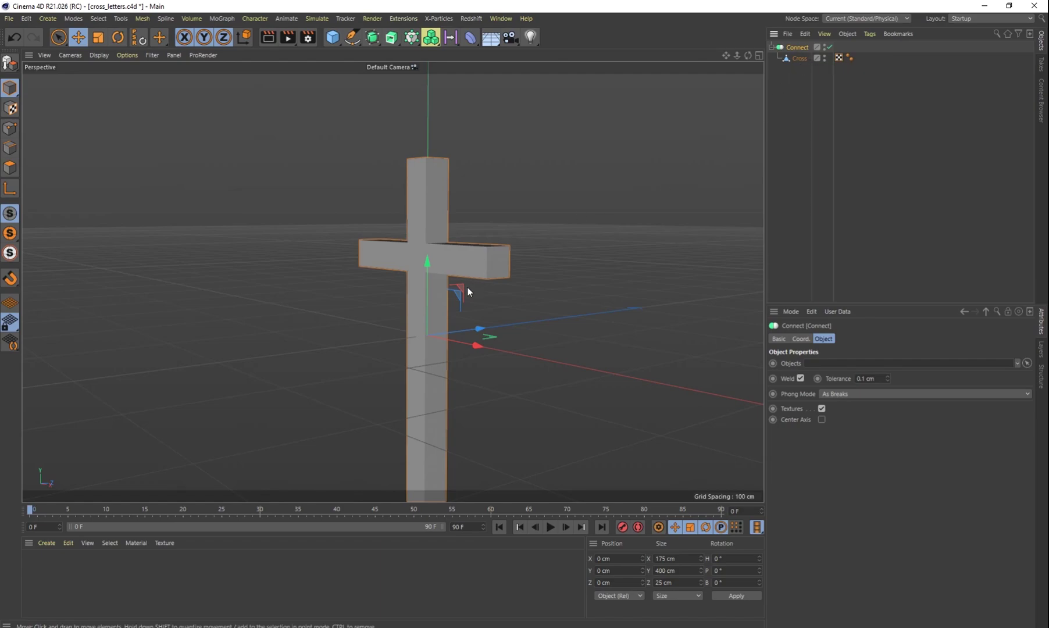
alt+drag(495, 296, 566, 309)
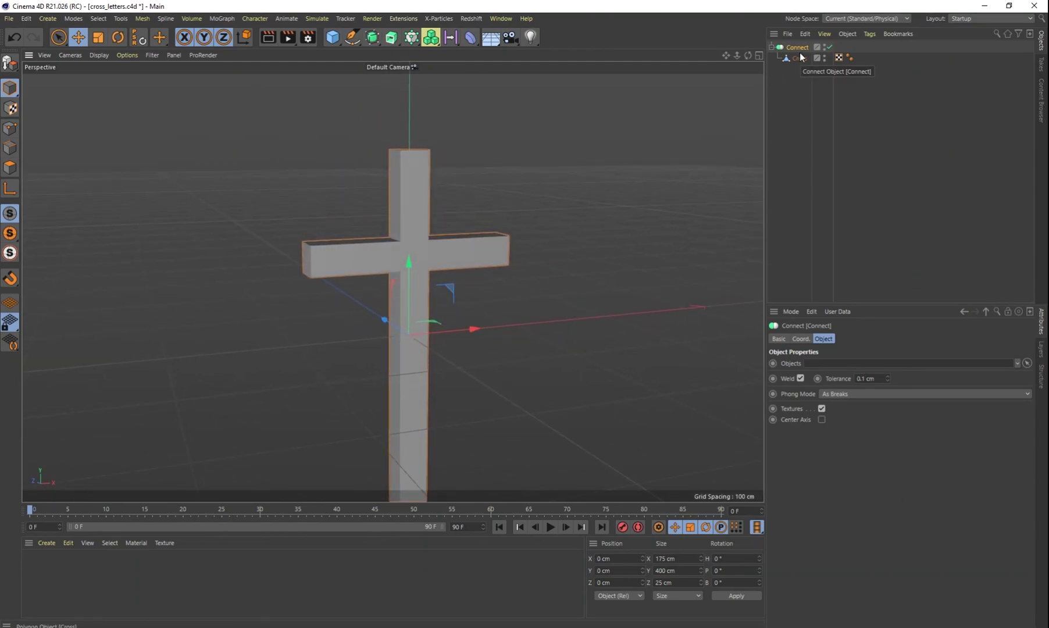
Step: Collapse the Connect object and add a MoGraph Cloner to the scene
click(772, 47)
click(225, 19)
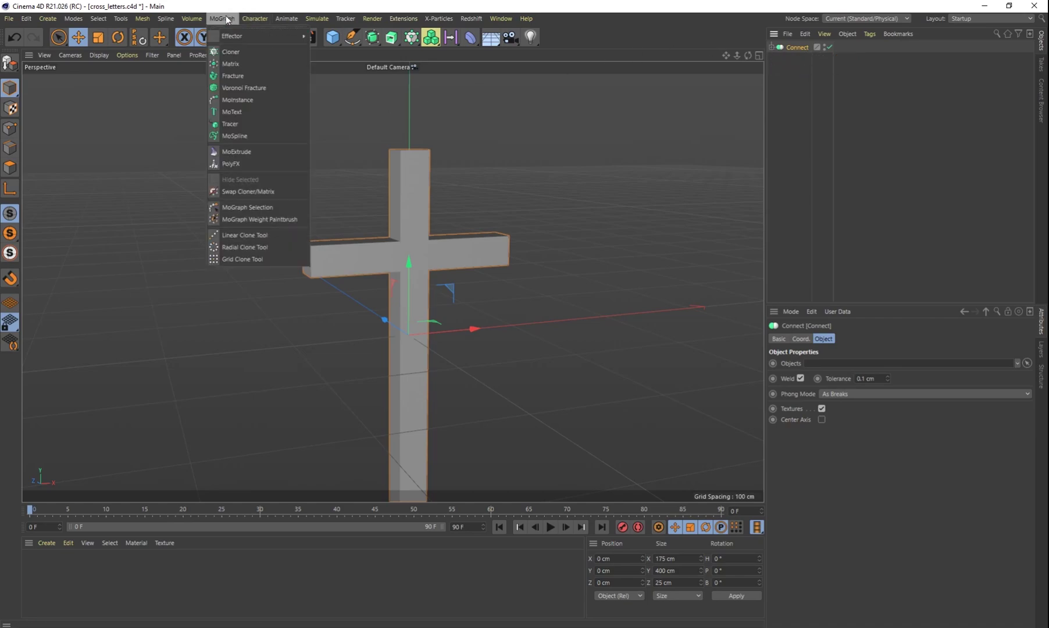
click(231, 51)
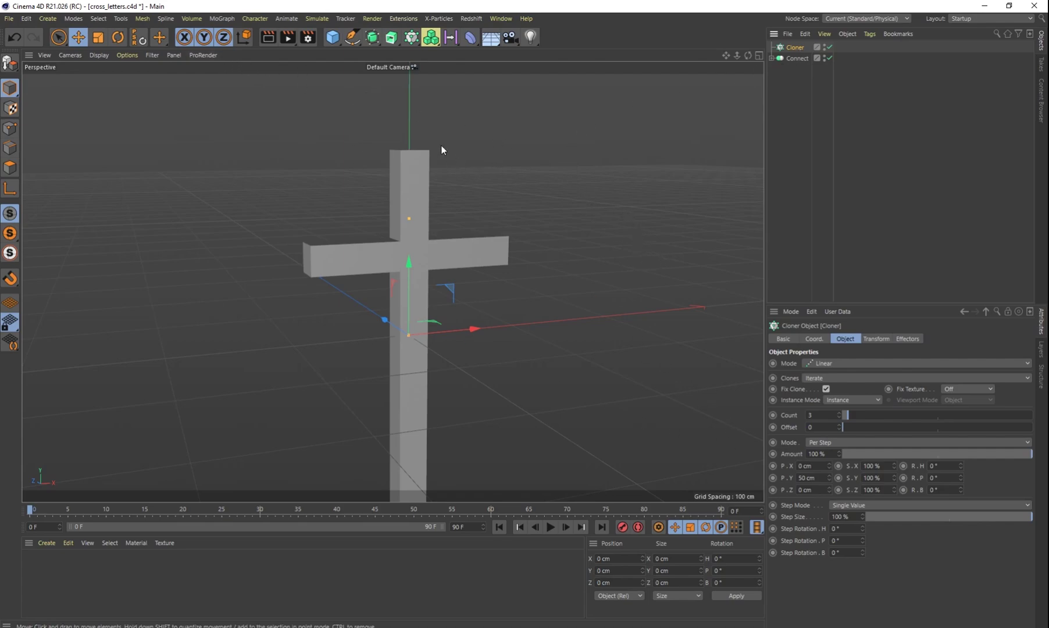
Step: Add a MoText object and change its text to A
click(216, 18)
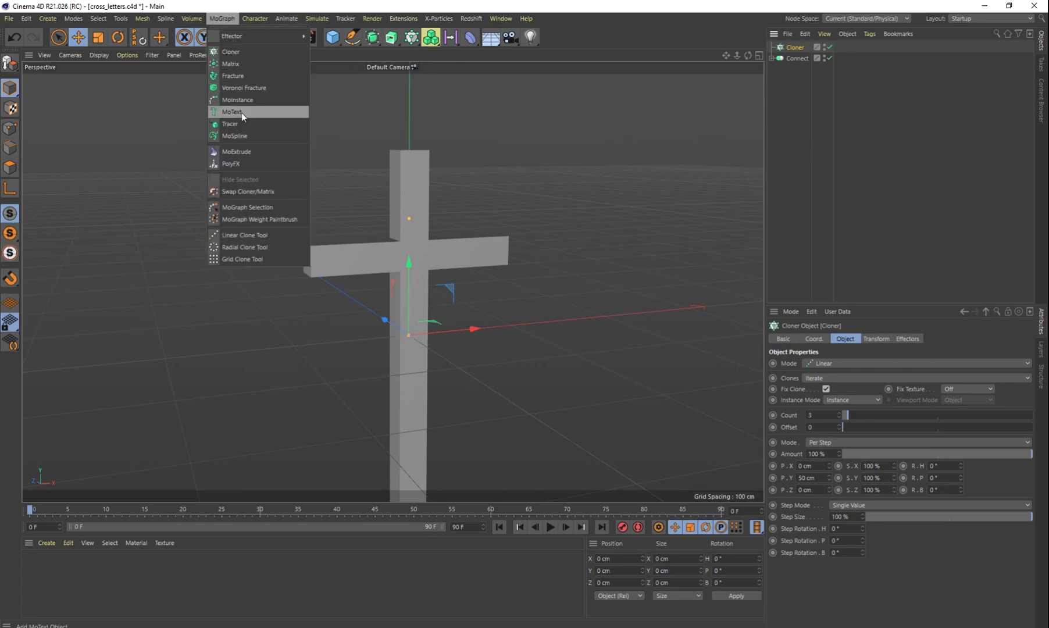
key(Escape)
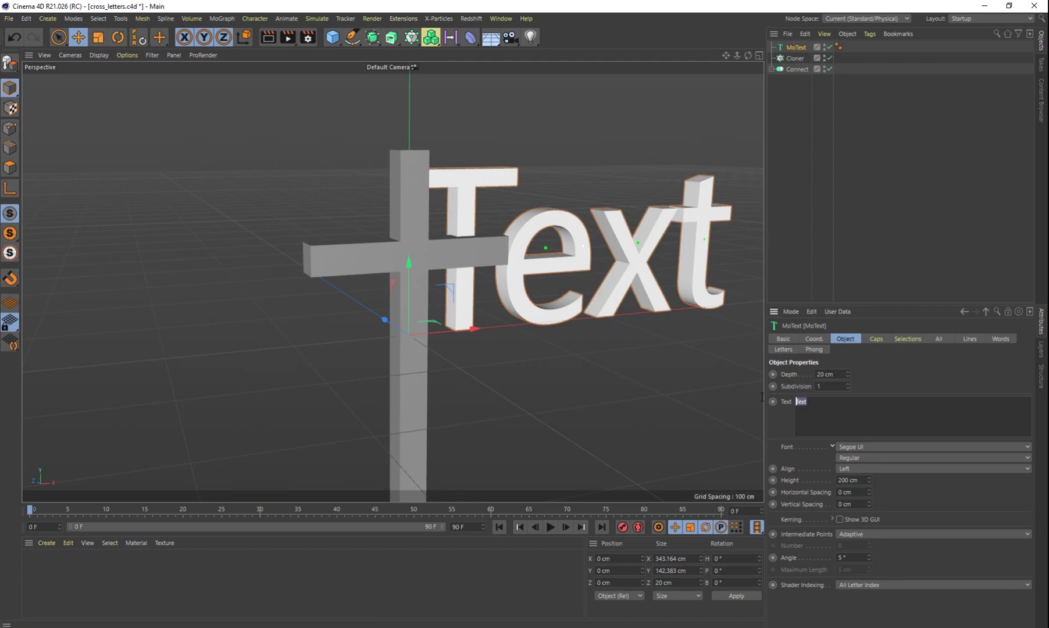
text(A)
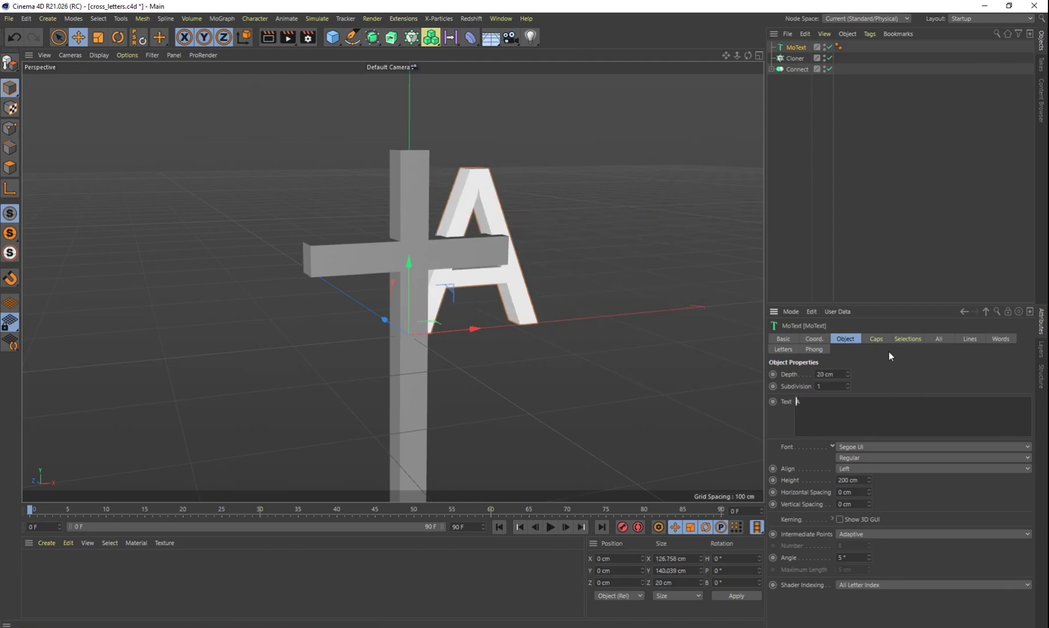
Step: Pick Mont Heavy DEMO from the MoText Font list
click(1028, 451)
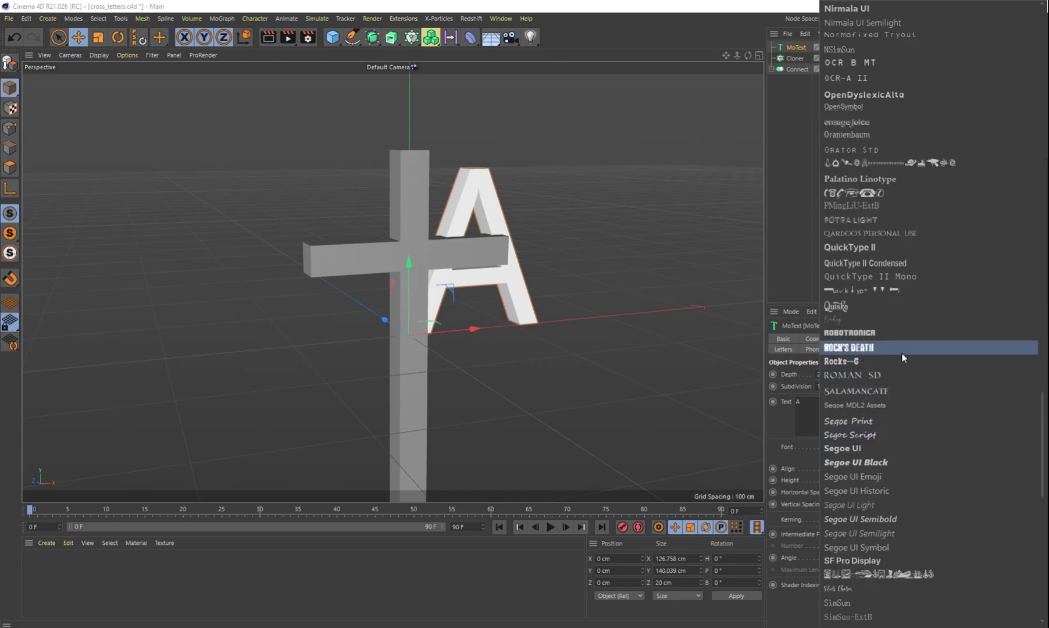
scroll(902, 353, down, 3)
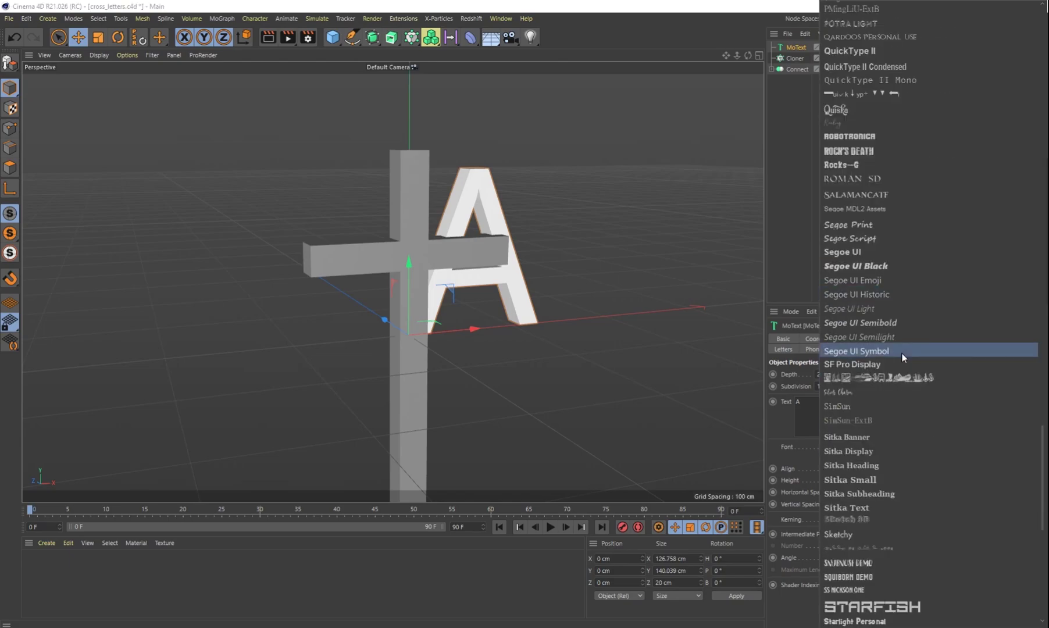
scroll(901, 353, up, 9)
scroll(902, 353, up, 6)
scroll(902, 353, up, 2)
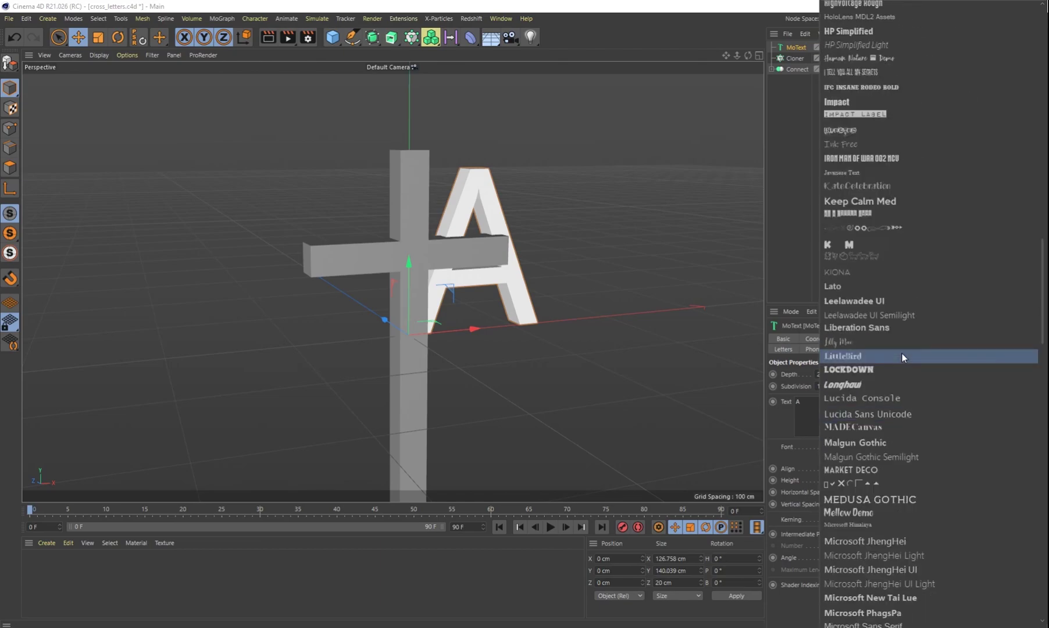
scroll(902, 353, up, 2)
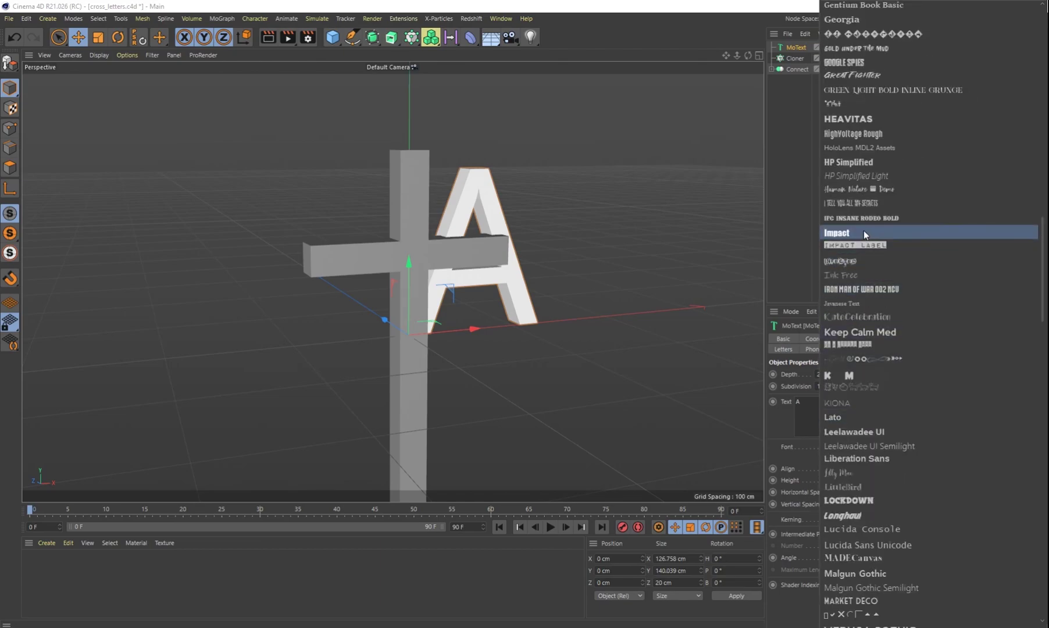
scroll(945, 357, down, 8)
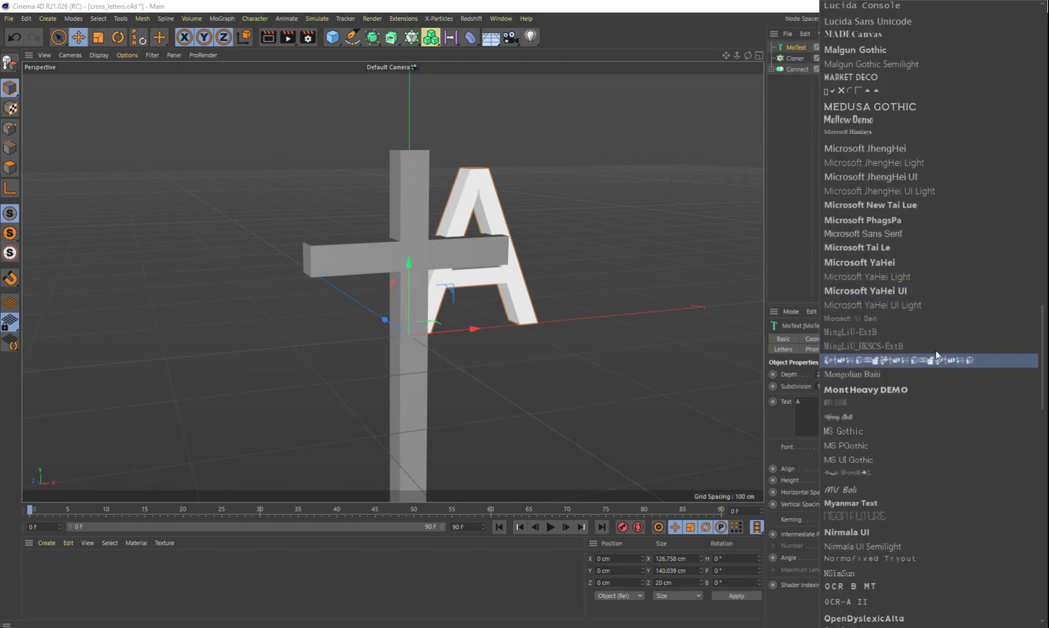
scroll(917, 327, up, 1)
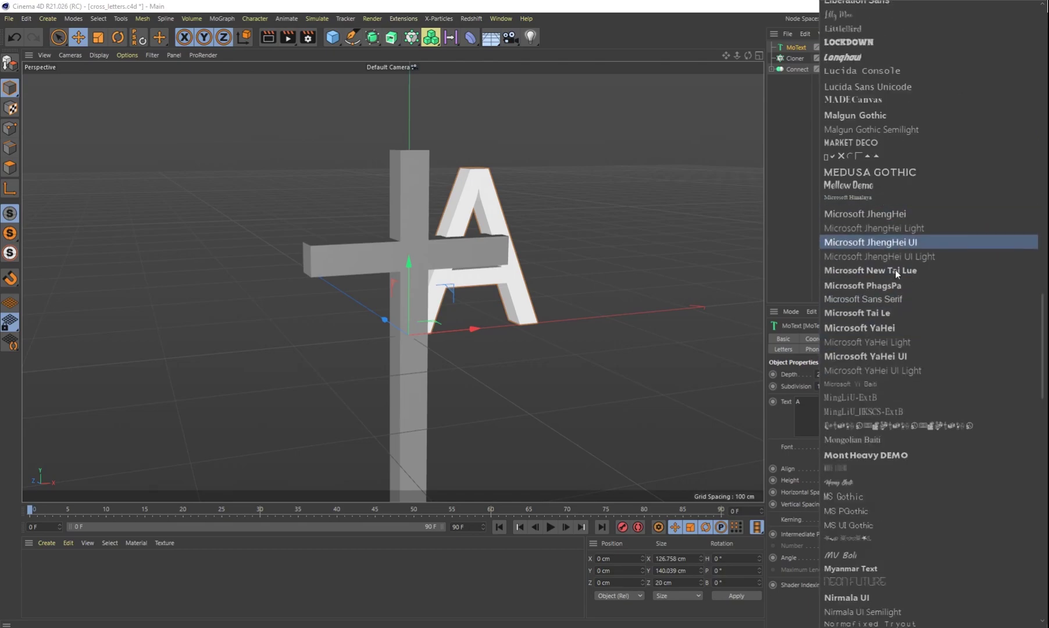
click(861, 455)
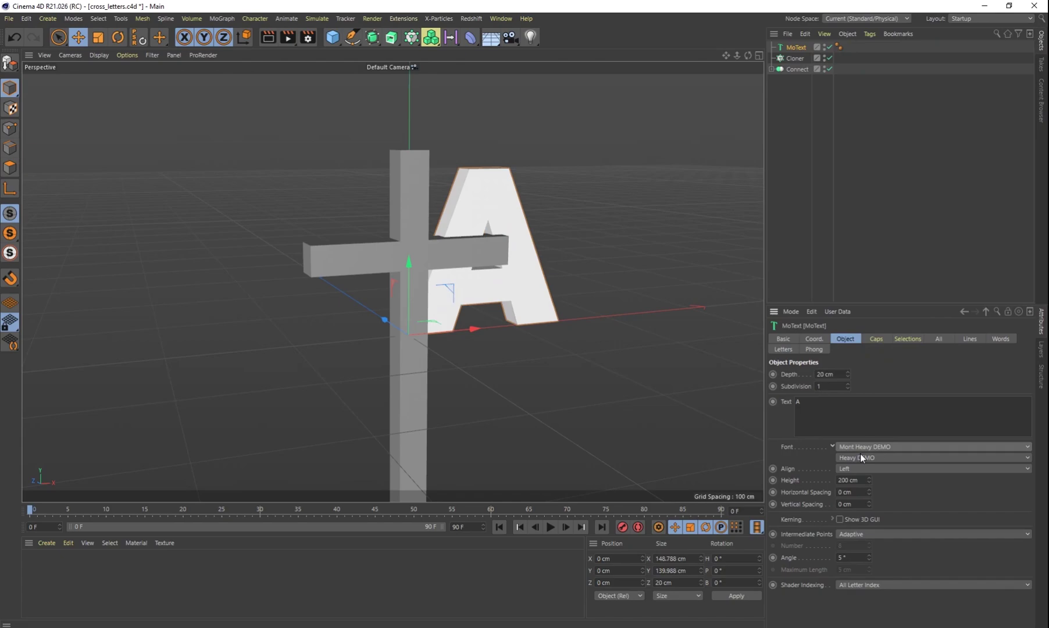
Step: Slide the letter A along X to sit beside the cross
alt+drag(540, 359, 599, 349)
alt+drag(633, 391, 526, 401)
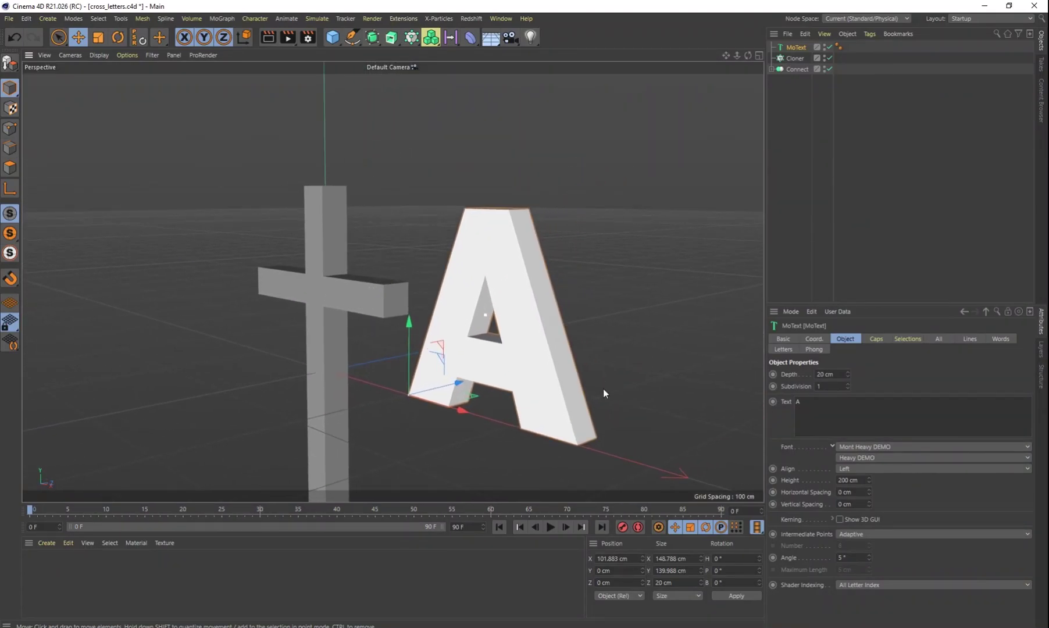
alt+drag(604, 389, 621, 389)
Step: Set the Caps bevel size to 2 cm, after first trying 1 cm
click(877, 339)
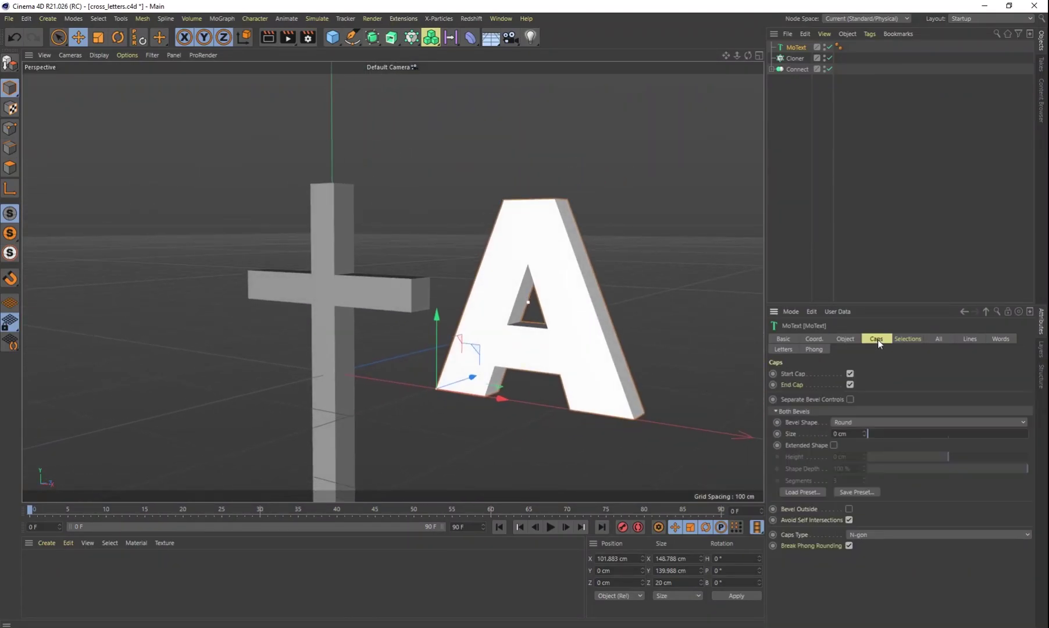
click(857, 433)
text(1)
key(Return)
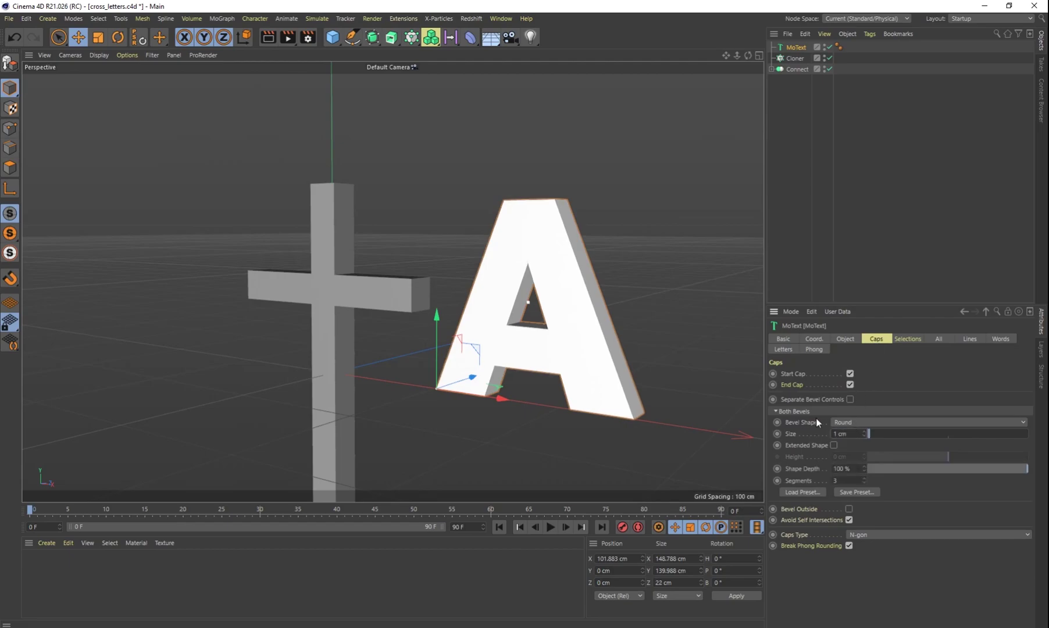
click(849, 434)
text(2)
key(Return)
alt+right_drag(682, 368, 588, 341)
alt+drag(588, 341, 405, 359)
Step: Set the letter's depth to 35 cm, after trying 30 and 40 cm
click(844, 338)
click(826, 374)
text(30)
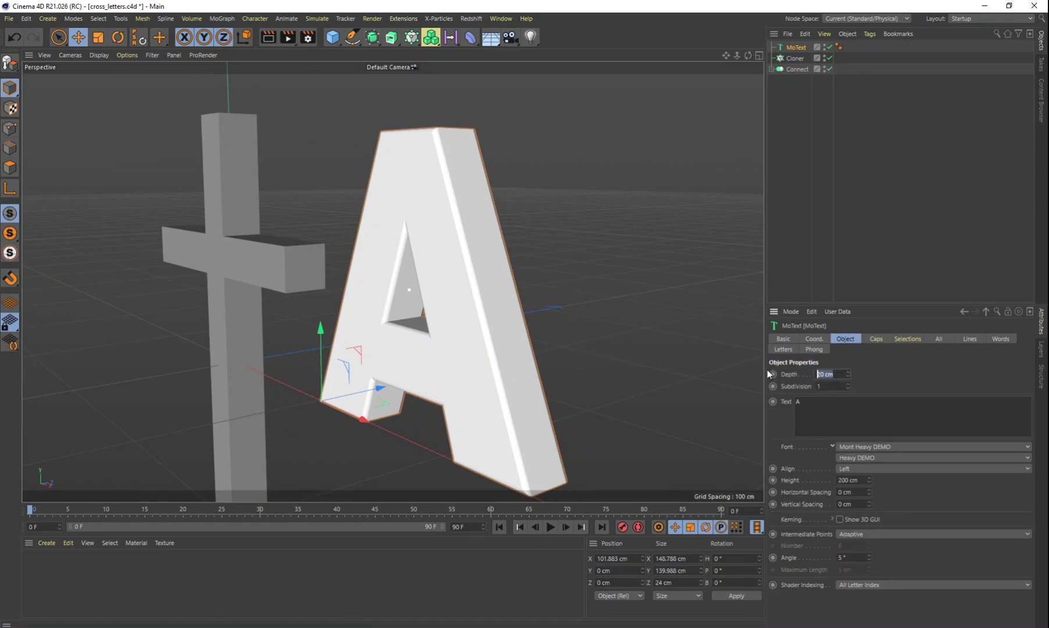
key(Return)
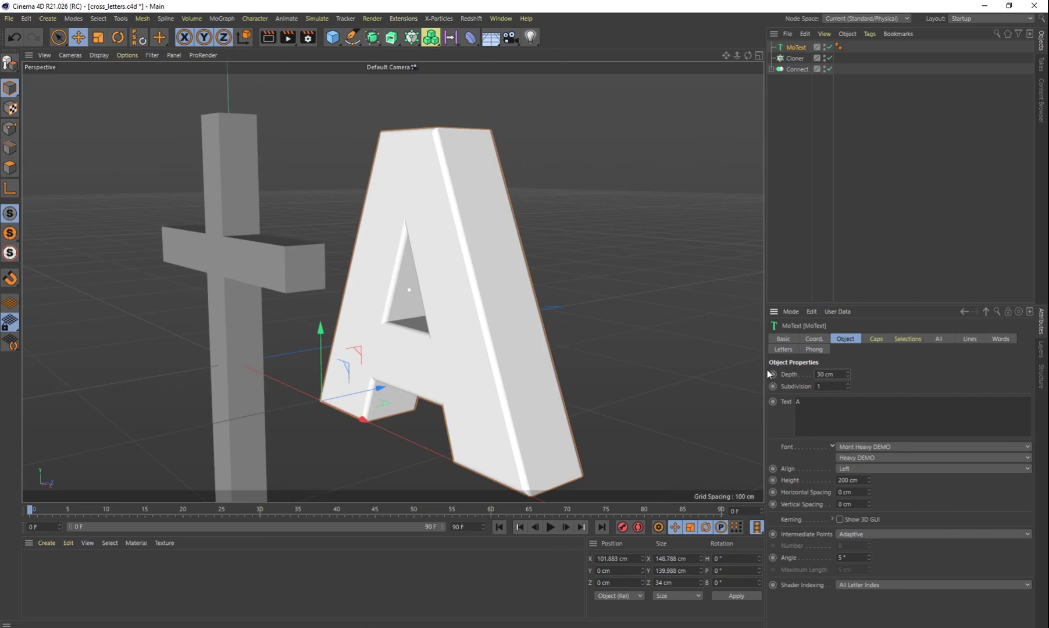
drag(833, 374, 767, 372)
text(40)
key(Return)
click(843, 376)
text(35)
key(Return)
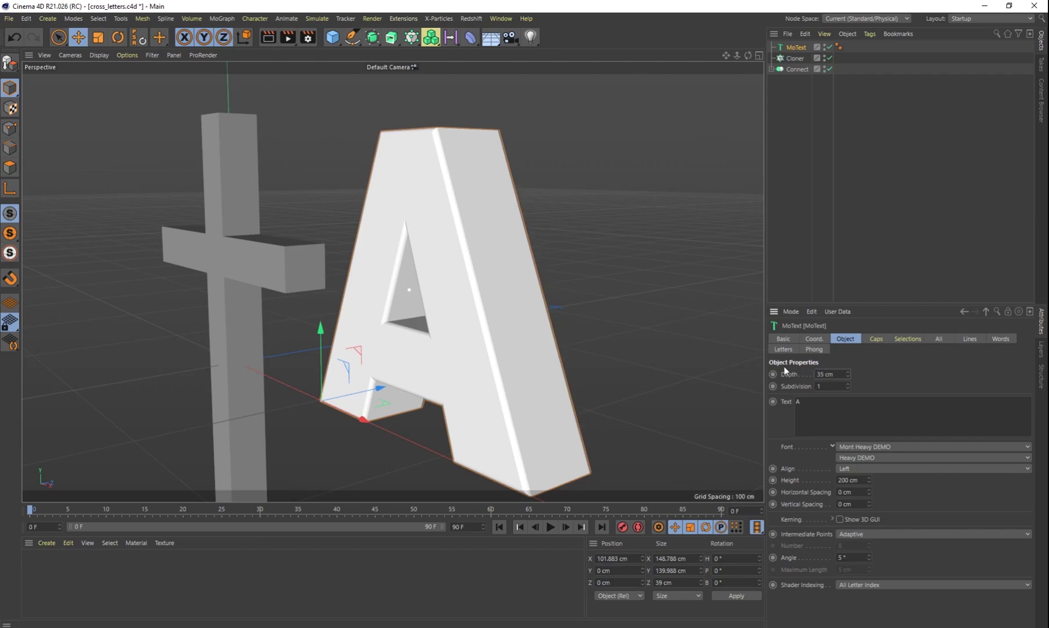
alt+drag(589, 340, 718, 325)
alt+drag(367, 353, 433, 389)
Step: Rename the MoText to A, nest it under the Cloner, and select the Cloner
double_click(795, 48)
text(A)
key(Return)
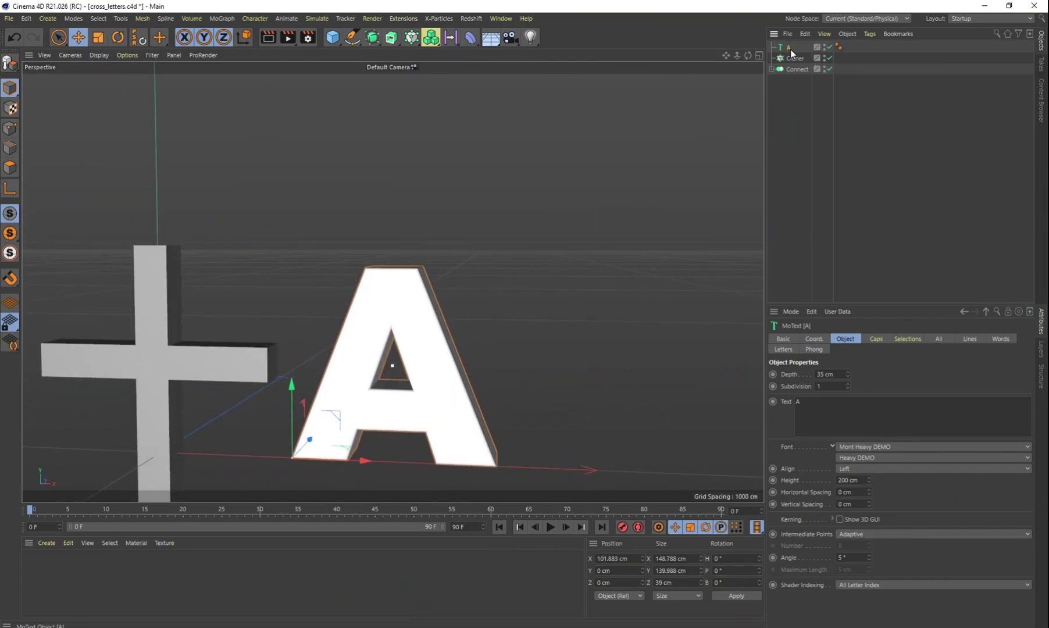
drag(788, 46, 796, 59)
click(794, 47)
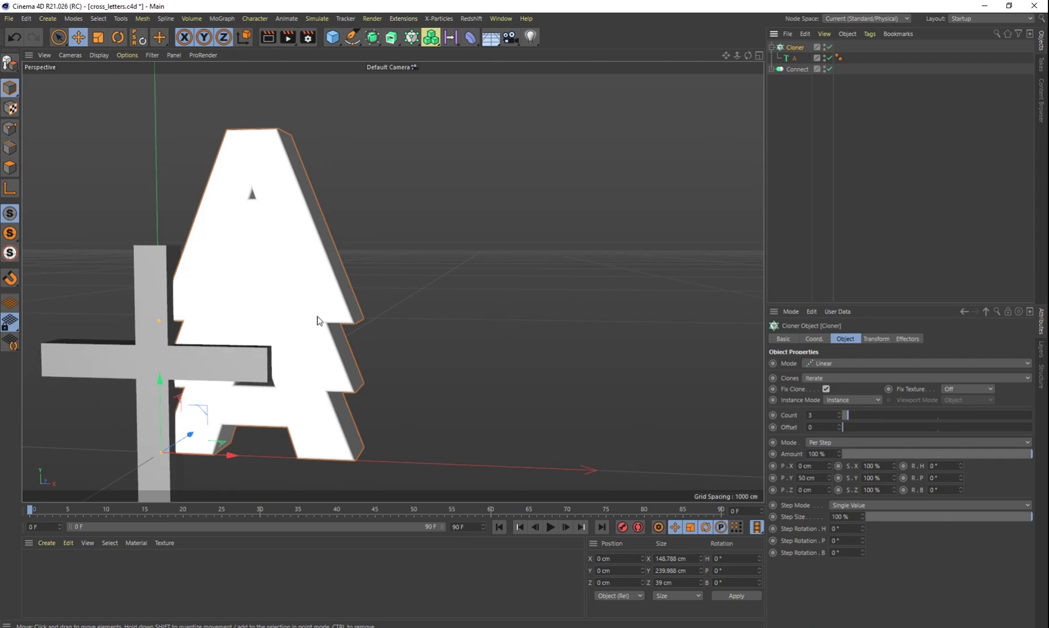
Step: Change the Cloner's Mode from Linear to Object
mouse_move(317, 329)
alt+middle_down()
mouse_move(472, 265)
mouse_move(438, 262)
alt+middle_up()
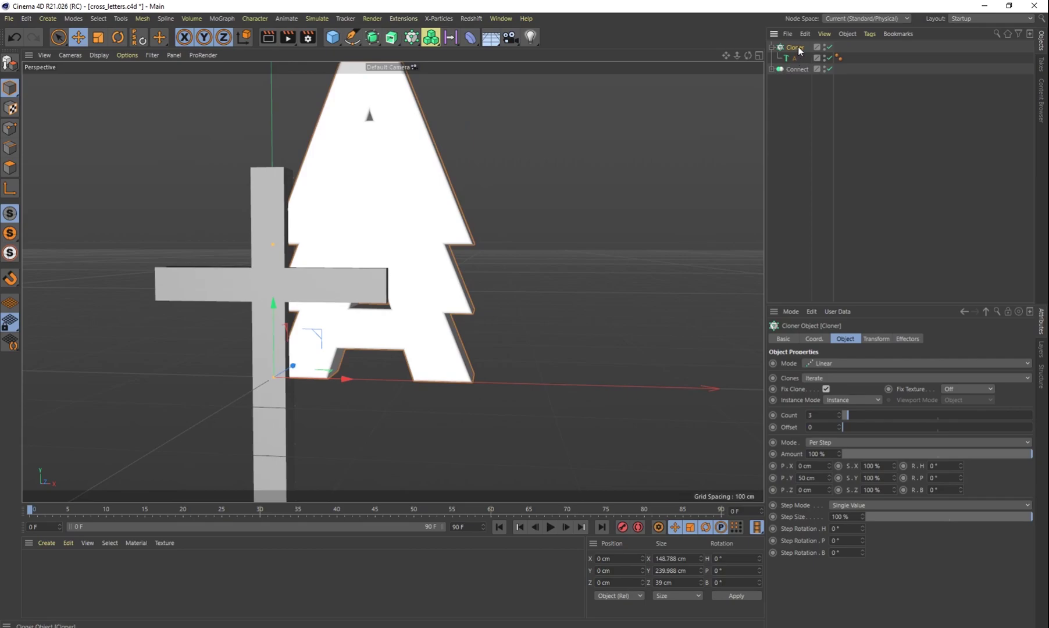
click(820, 363)
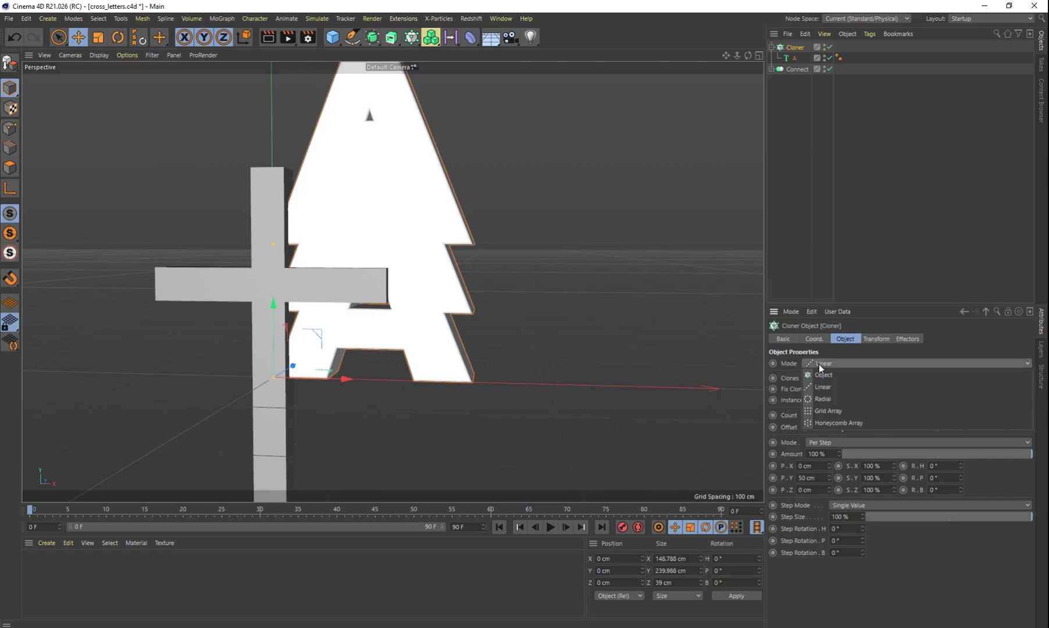
click(830, 376)
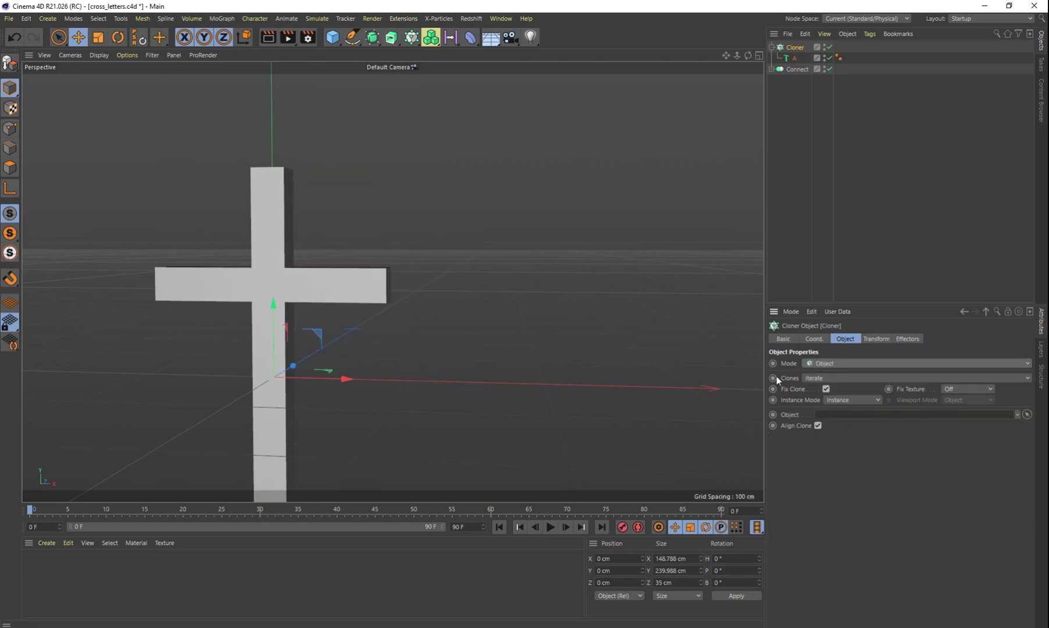
Step: Use Connect as the Cloner's source object and hide it in the viewport
click(800, 70)
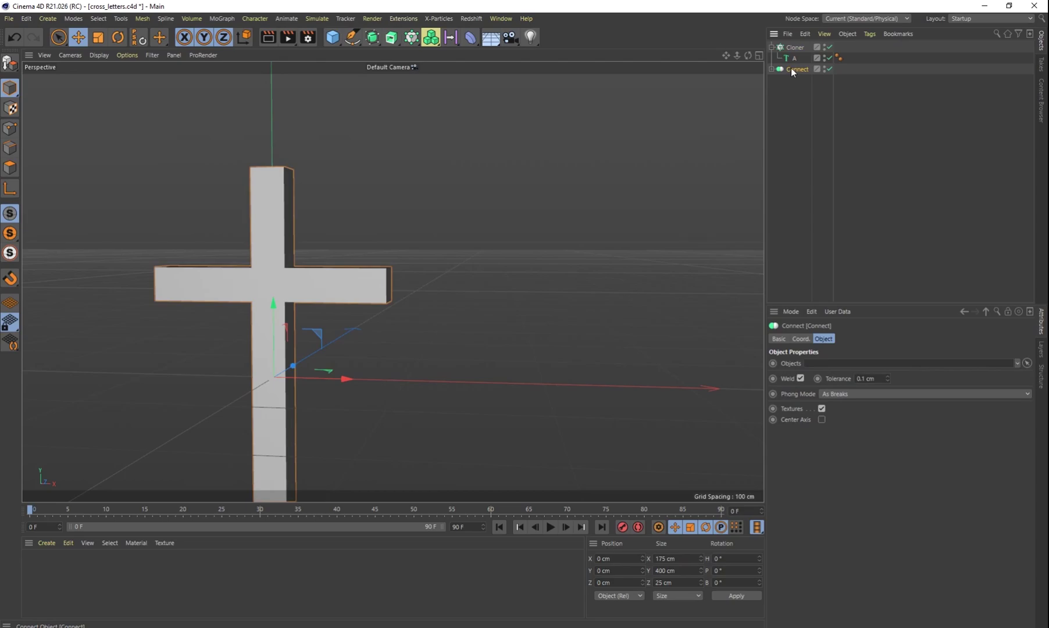
click(796, 46)
drag(829, 339, 823, 414)
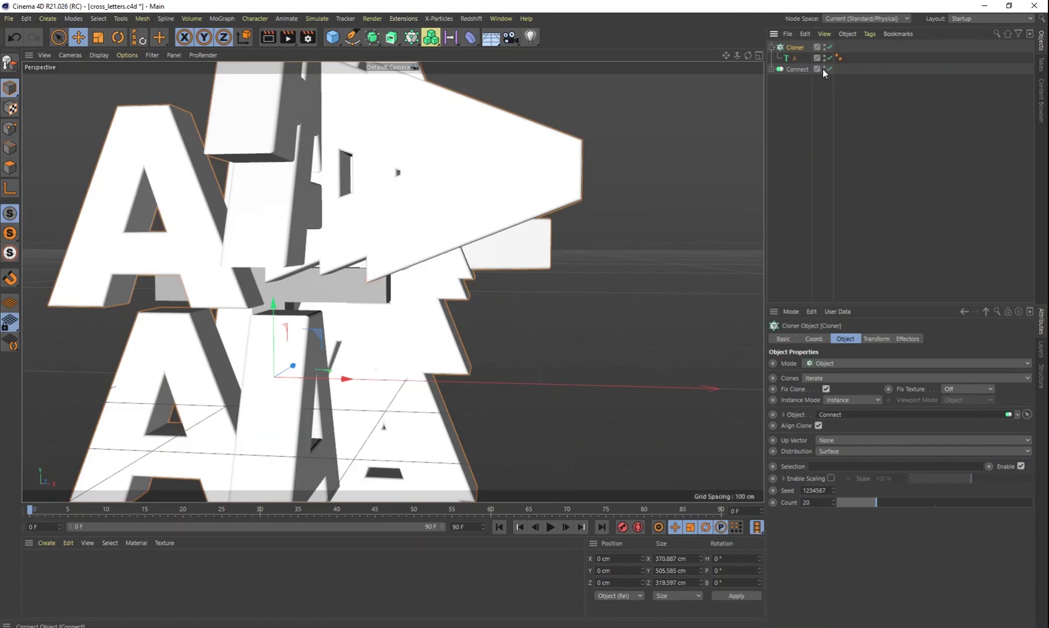
click(772, 69)
alt+double_click(825, 68)
Step: Set the Cloner's Distribution to Volume, scattering 20 A copies through the cross
scroll(416, 272, down, 2)
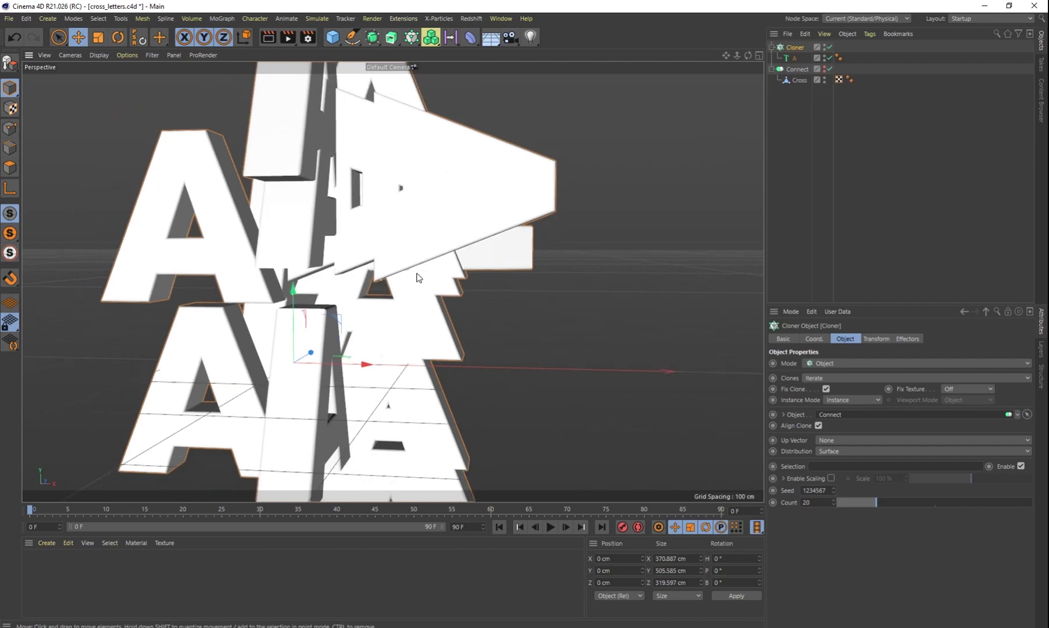
mouse_move(389, 261)
alt+mouse_down()
mouse_move(417, 291)
mouse_move(384, 267)
alt+mouse_up()
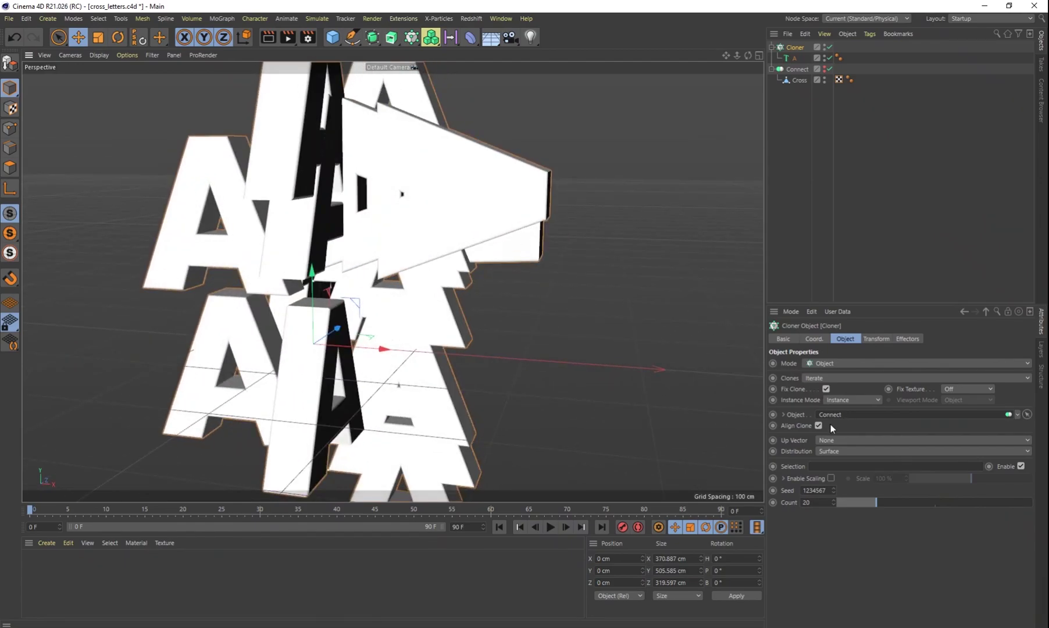
click(830, 452)
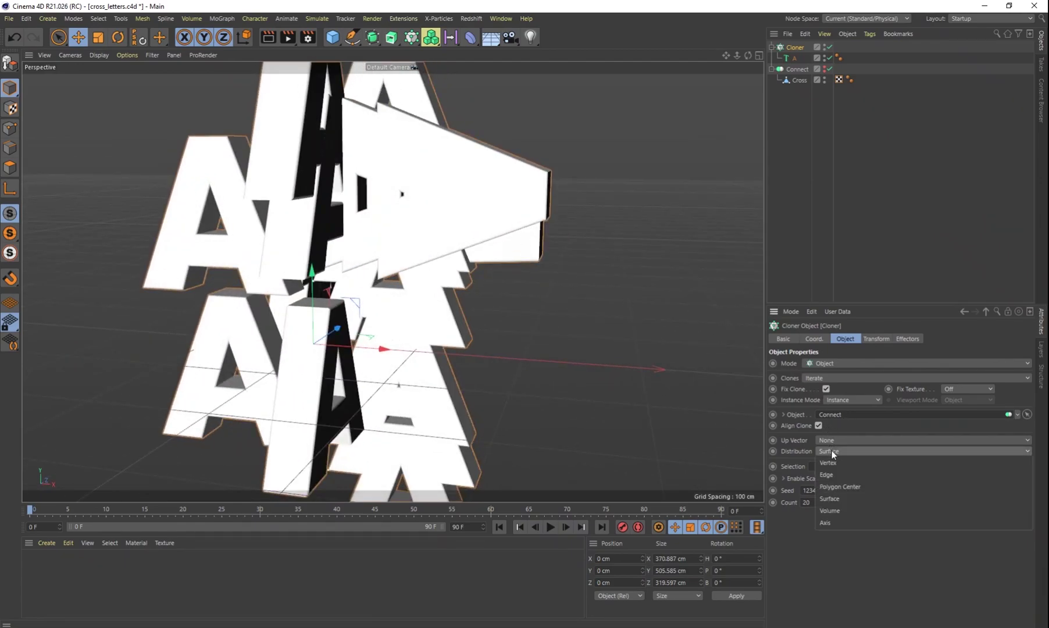
click(837, 510)
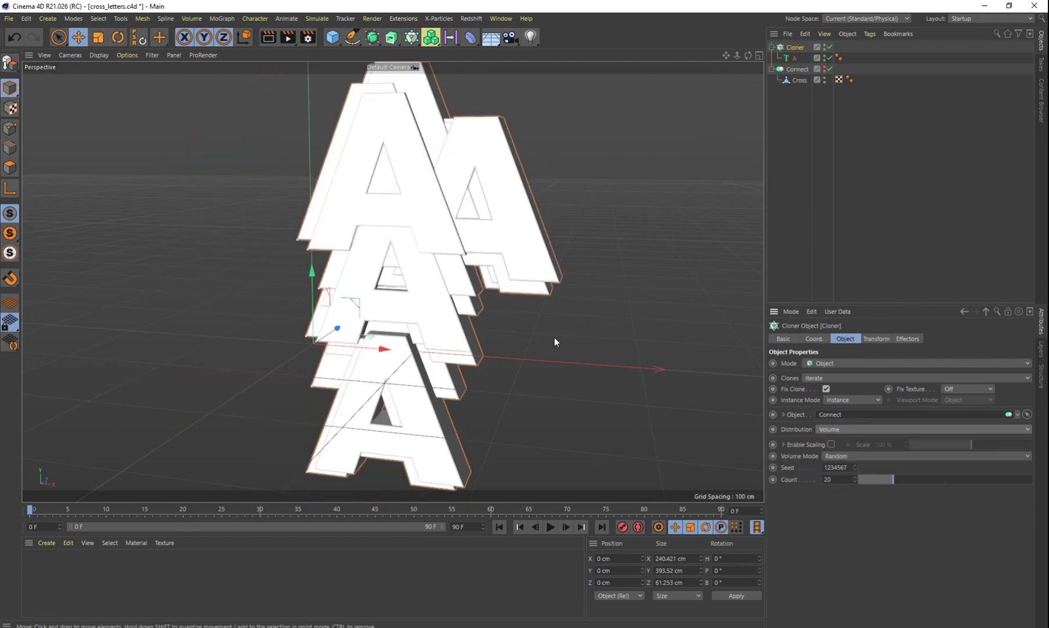
Step: Disable the Cloner and scale the letter A down to well under a third of its size
mouse_move(550, 377)
alt+mouse_down()
mouse_move(483, 346)
mouse_move(538, 375)
mouse_move(523, 326)
mouse_move(612, 237)
alt+mouse_up()
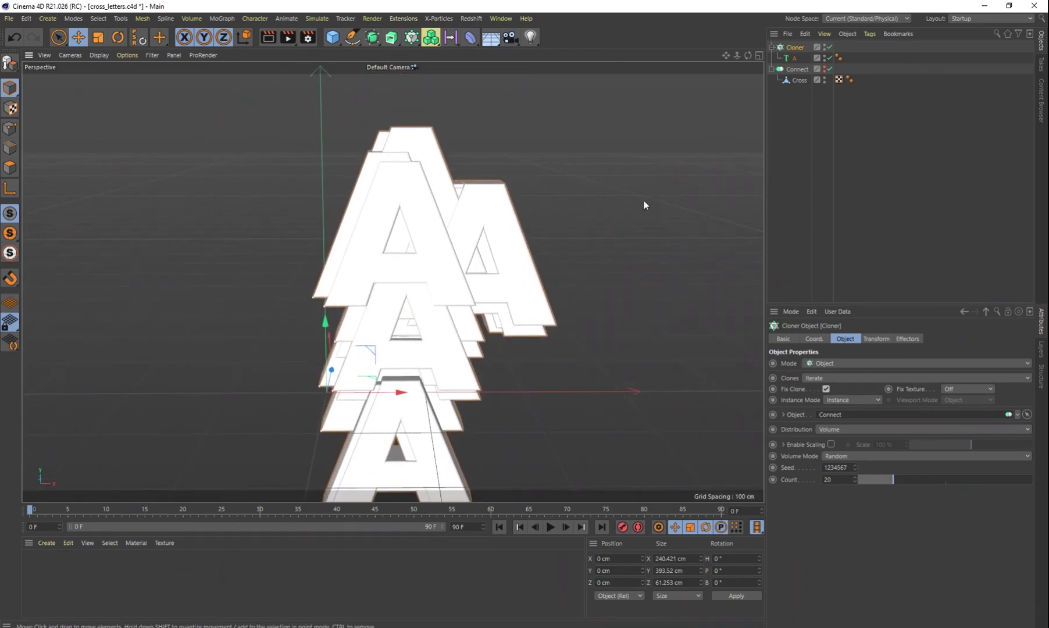
click(793, 56)
click(830, 47)
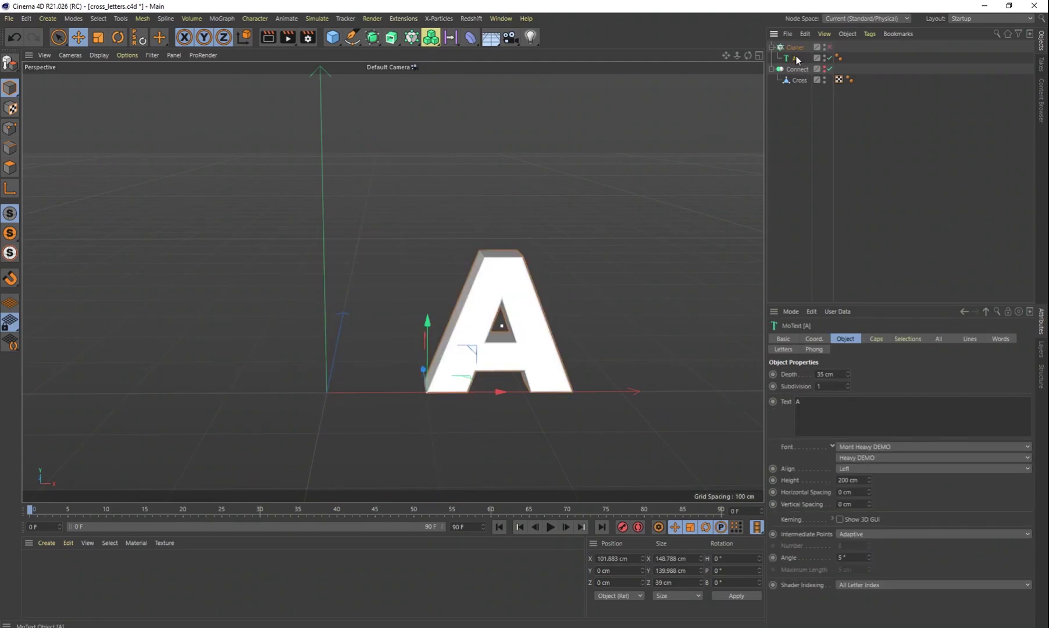
key(t)
drag(609, 269, 372, 435)
scroll(457, 374, up, 7)
drag(510, 345, 401, 412)
Step: Re-enable the Cloner to show the smaller A clones and select its Count field
click(829, 48)
scroll(480, 277, down, 3)
alt+drag(392, 281, 430, 317)
click(800, 46)
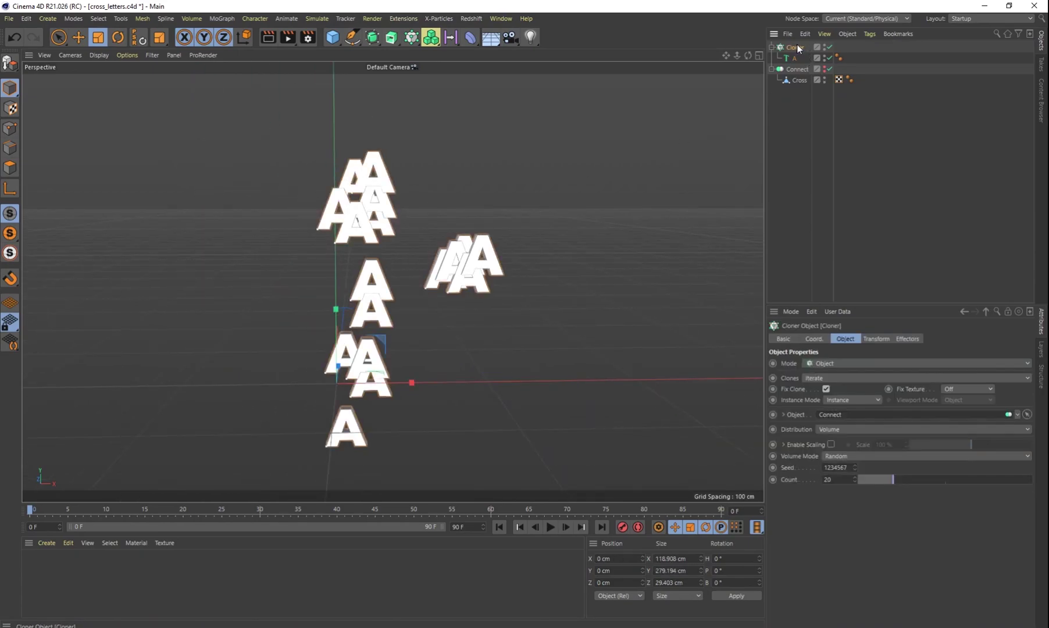
click(836, 478)
Step: Set the Cloner's Count to 100 clones
text(100)
key(Return)
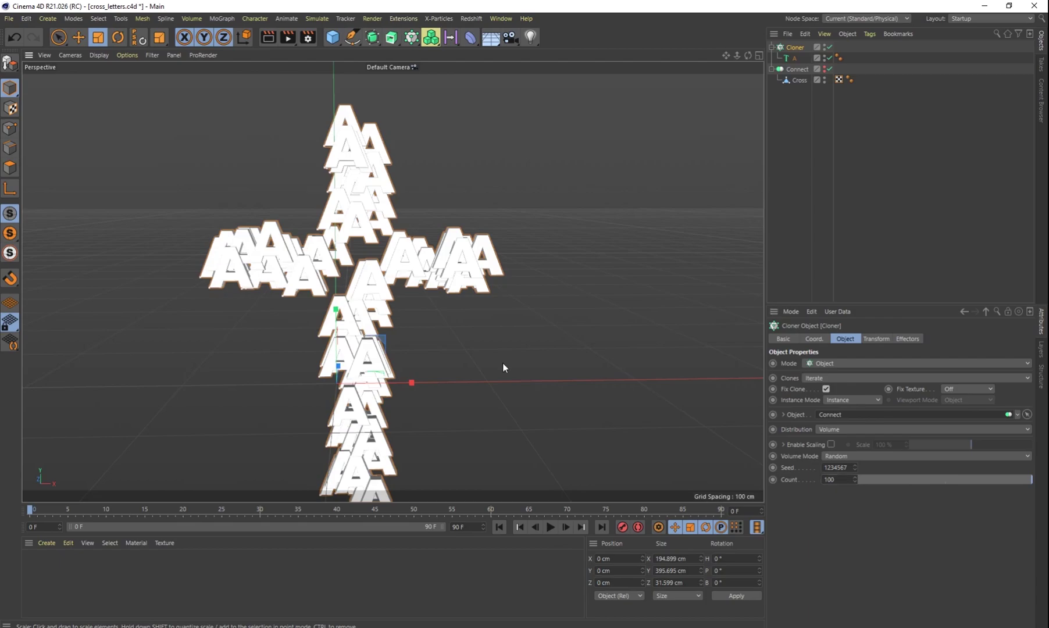
alt+drag(499, 370, 519, 301)
Step: Lift the Connect cross object to about 220 cm and view it edge-on
click(798, 69)
key(e)
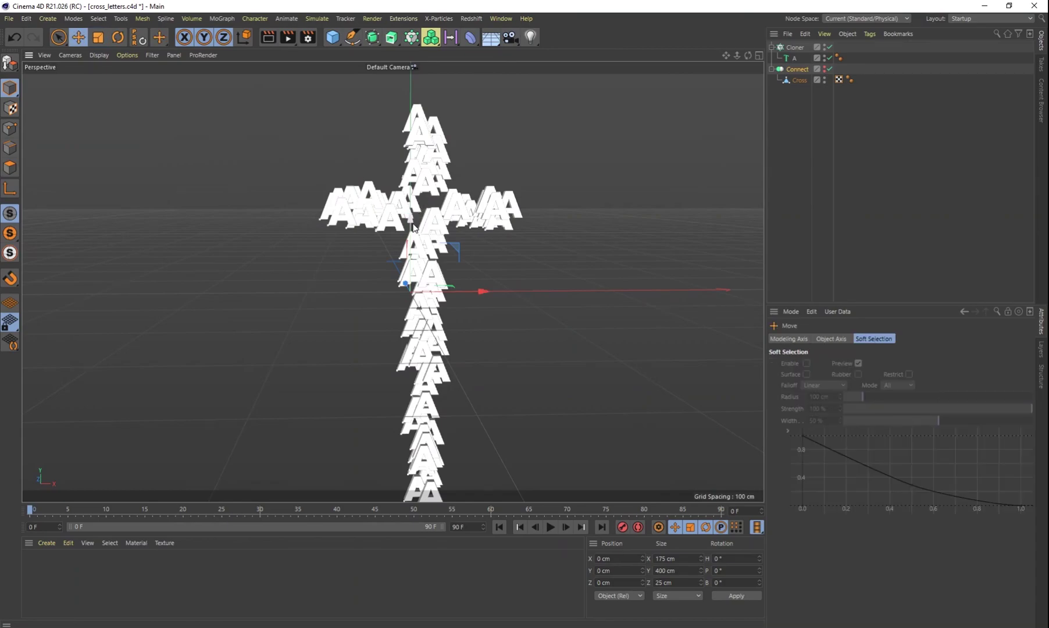
drag(408, 221, 408, 50)
scroll(499, 380, down, 1)
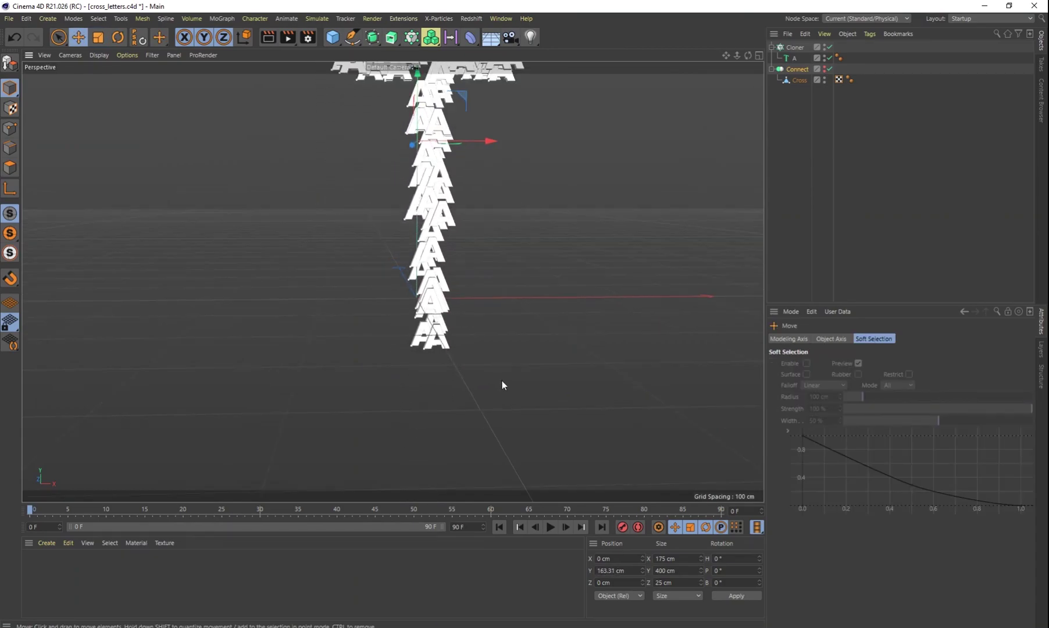
alt+middle_drag(499, 380, 516, 507)
drag(433, 199, 433, 144)
mouse_move(542, 255)
alt+mouse_down()
mouse_move(532, 276)
mouse_move(538, 244)
mouse_move(539, 257)
alt+mouse_up()
scroll(562, 235, down, 2)
alt+middle_drag(562, 228, 538, 270)
alt+drag(538, 270, 524, 288)
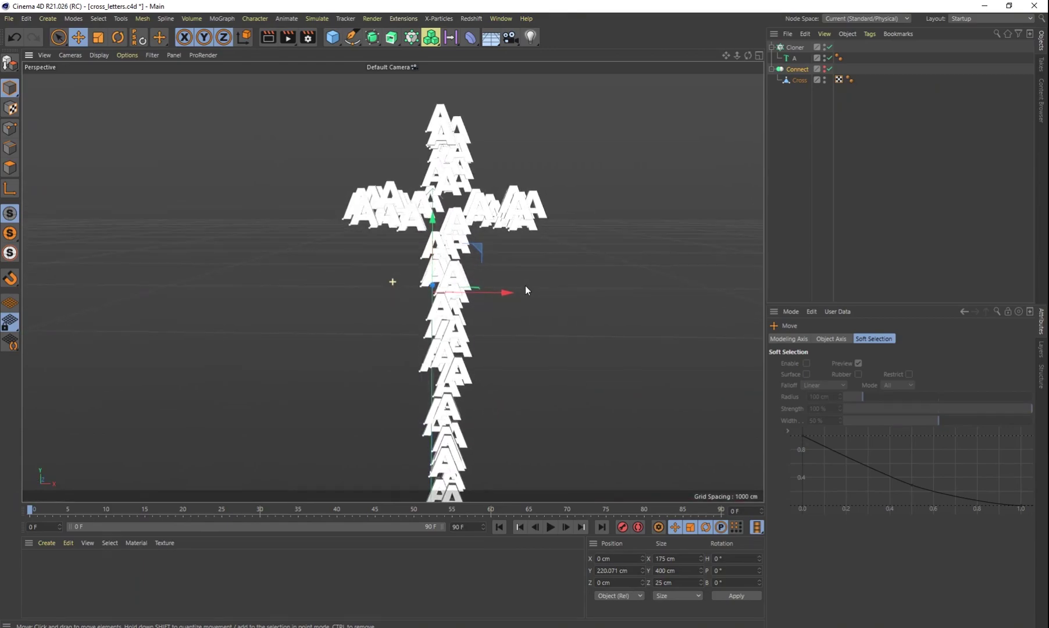
click(796, 59)
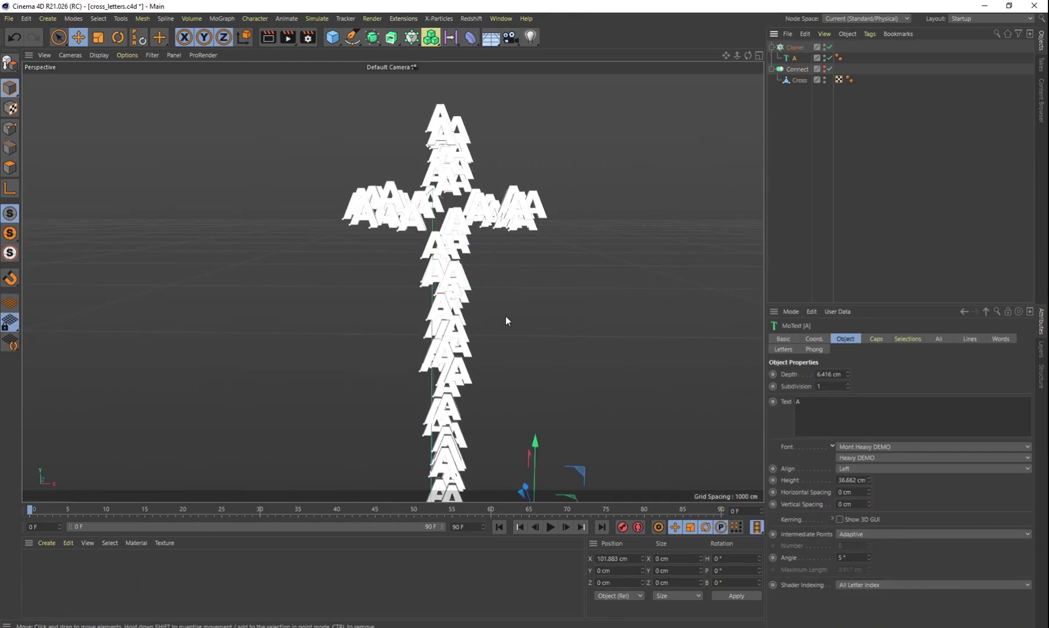
click(795, 48)
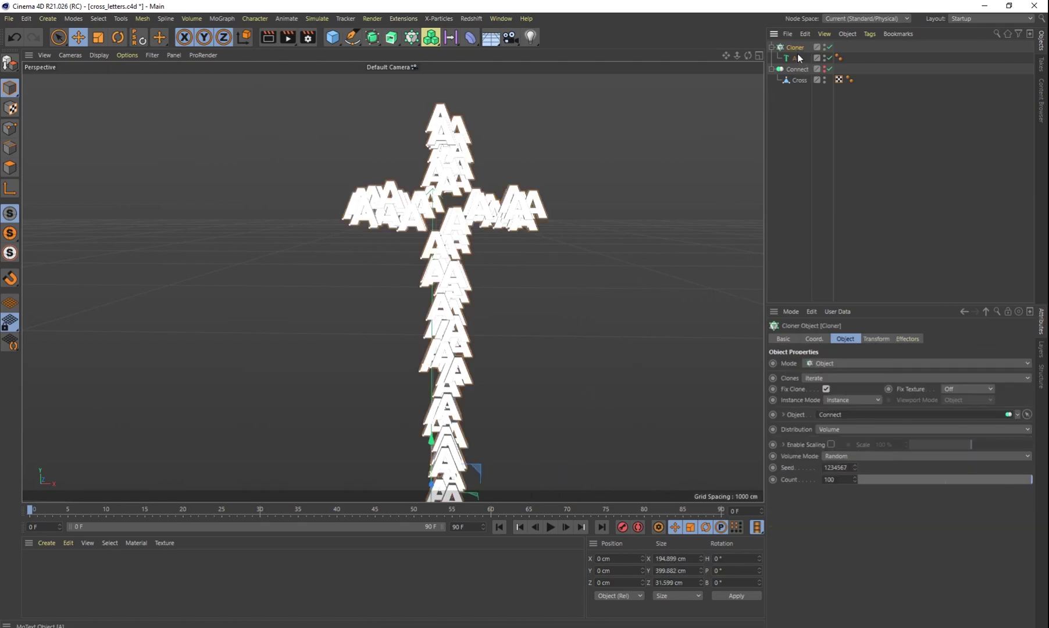
click(874, 340)
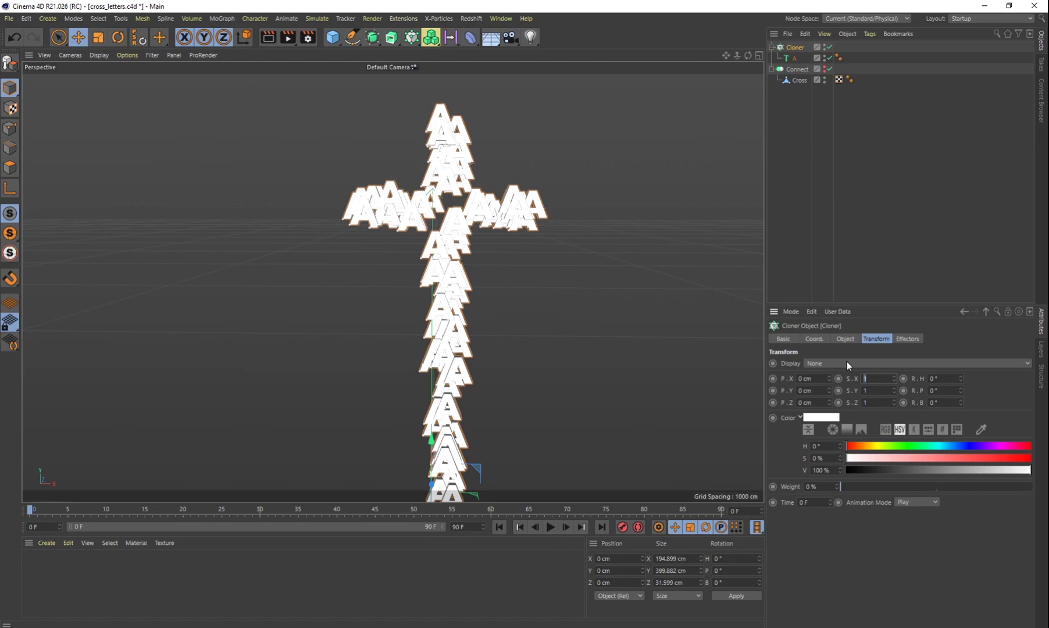
key(Tab)
text(2)
key(Tab)
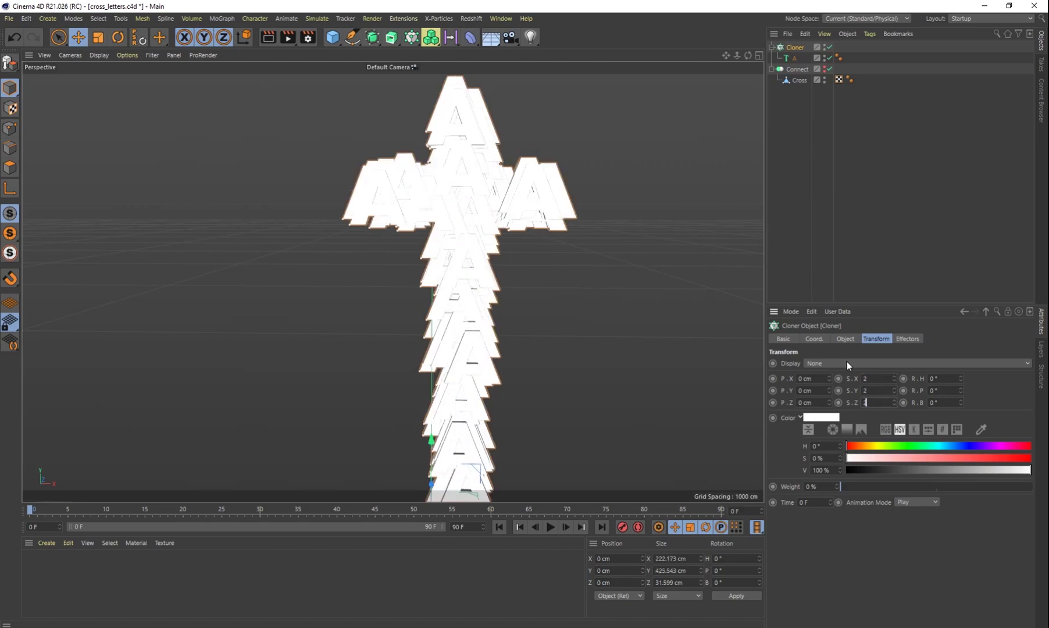
drag(873, 379, 840, 367)
text(0.5)
key(Tab)
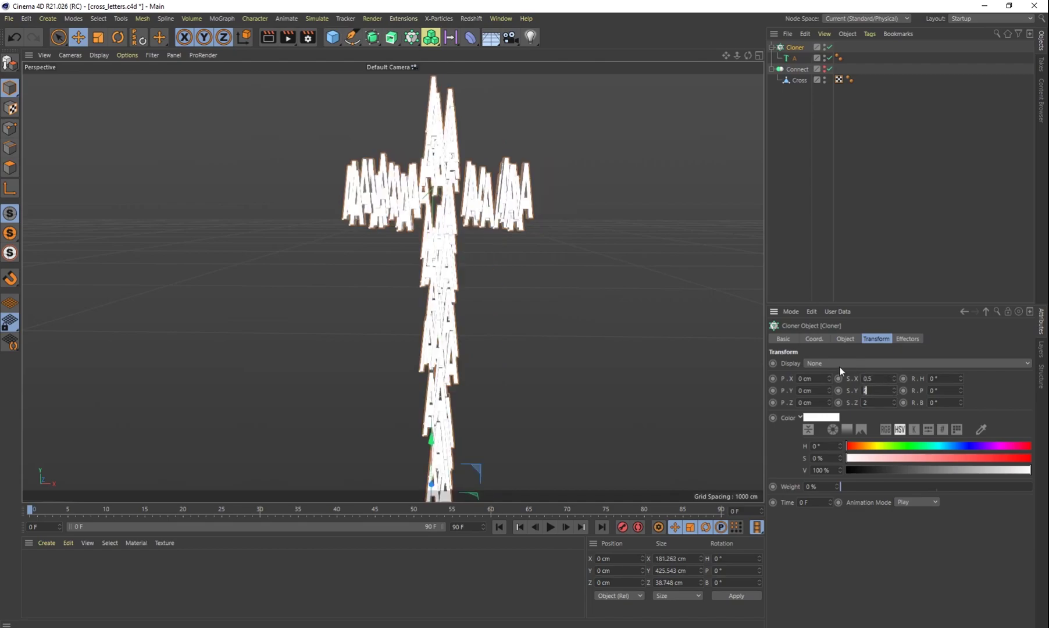
key(Tab)
text(.5)
key(Tab)
mouse_move(486, 270)
alt+mouse_down()
mouse_move(526, 275)
mouse_move(525, 295)
mouse_move(582, 275)
mouse_move(516, 308)
mouse_move(402, 237)
mouse_move(506, 288)
mouse_move(493, 294)
mouse_move(523, 285)
alt+mouse_up()
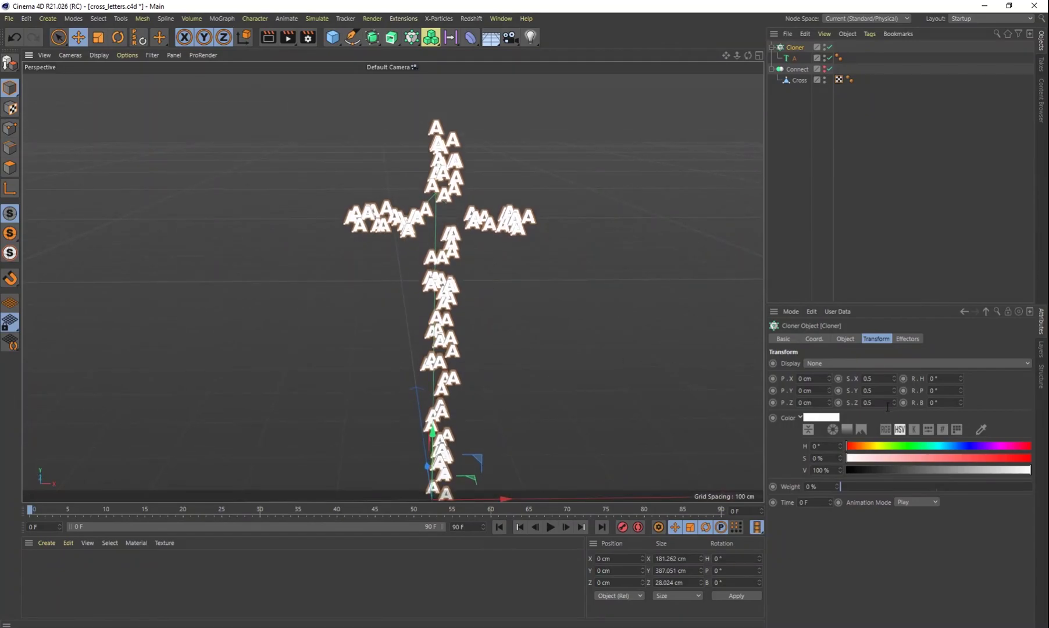
click(885, 379)
text(1)
key(Tab)
text(1)
key(Tab)
text(1)
key(Return)
alt+drag(520, 317, 507, 343)
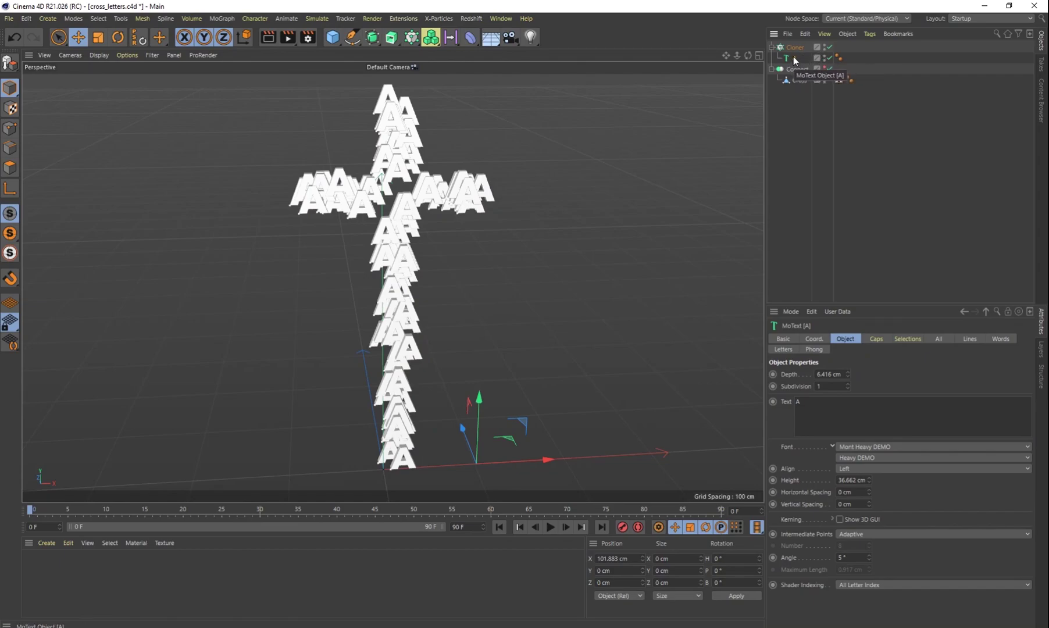
Step: Duplicate the letter A object inside the Cloner and change the copy's text to B
drag(795, 59, 795, 68)
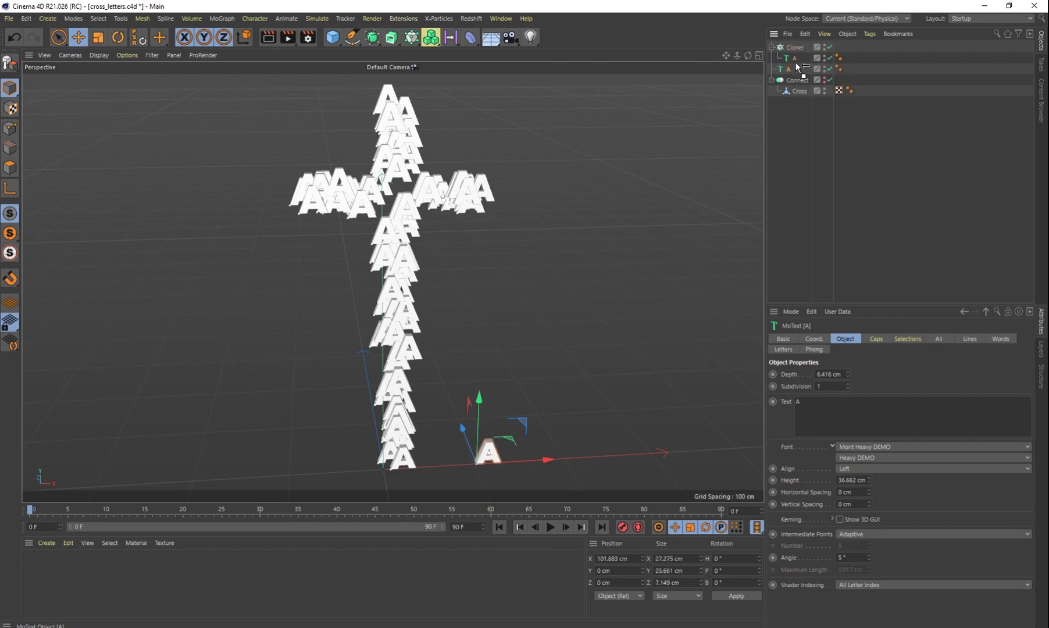
double_click(796, 69)
drag(820, 416, 749, 393)
drag(815, 406, 763, 392)
text(B)
Step: Name the new letter object B and create a new blank material
click(884, 192)
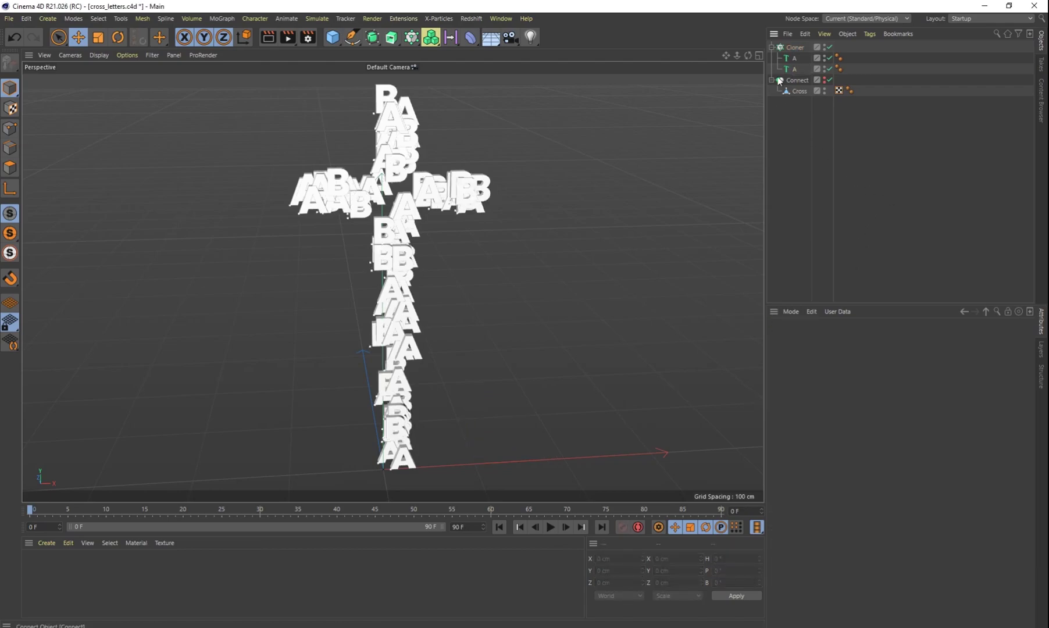
double_click(795, 69)
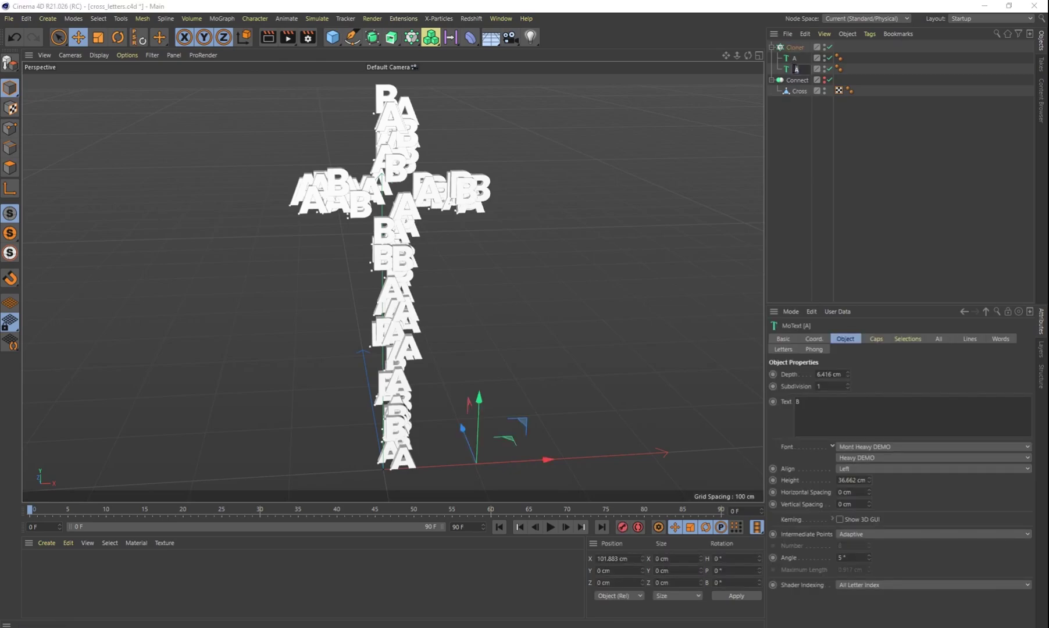
text(B)
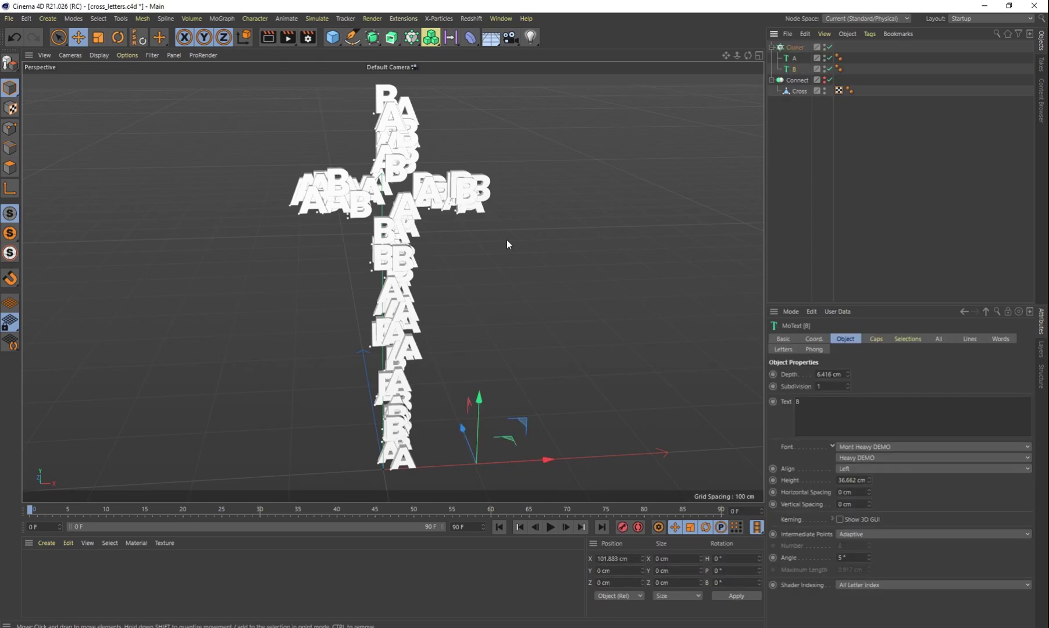
click(450, 274)
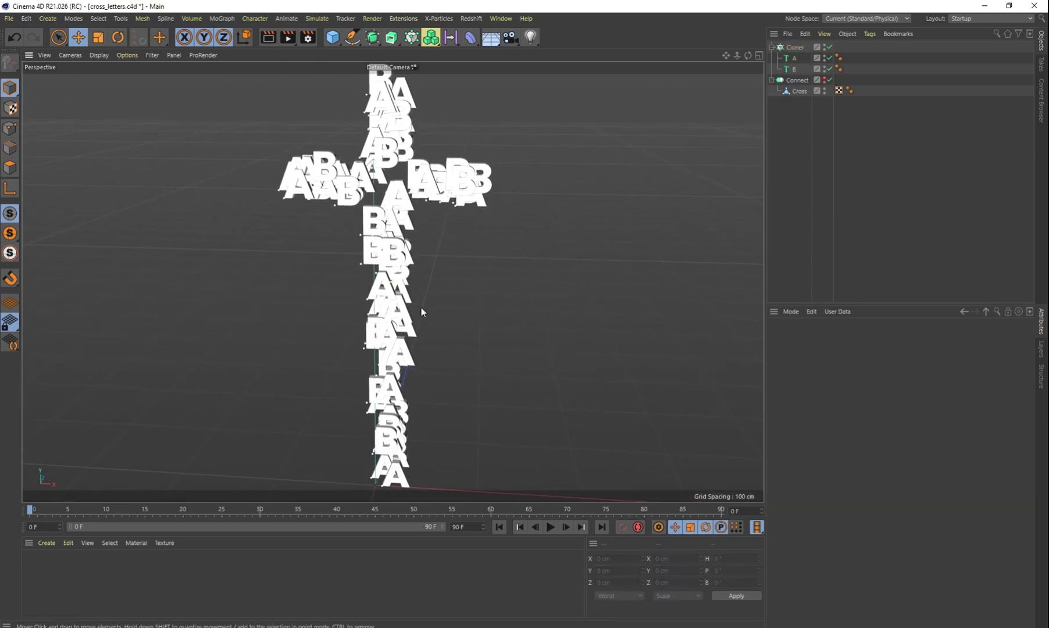
double_click(137, 572)
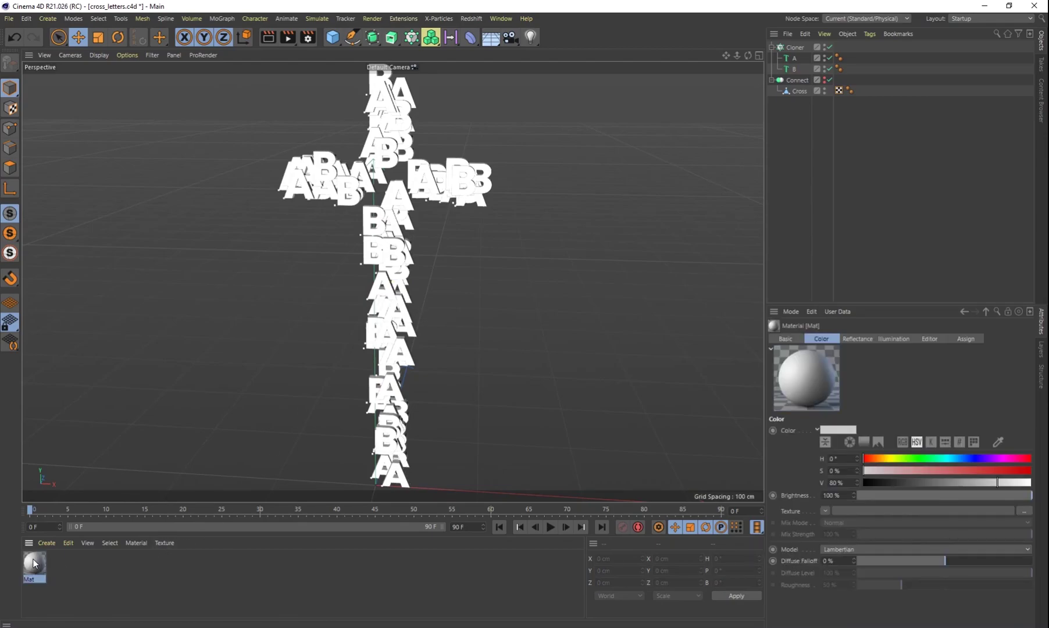
Step: Make the material Mat blue and apply it to the A letters
double_click(34, 563)
drag(420, 142, 444, 142)
click(518, 72)
drag(35, 563, 328, 442)
drag(800, 52, 795, 58)
Step: Create a green material Mat.1 and apply it to the B letters
click(794, 69)
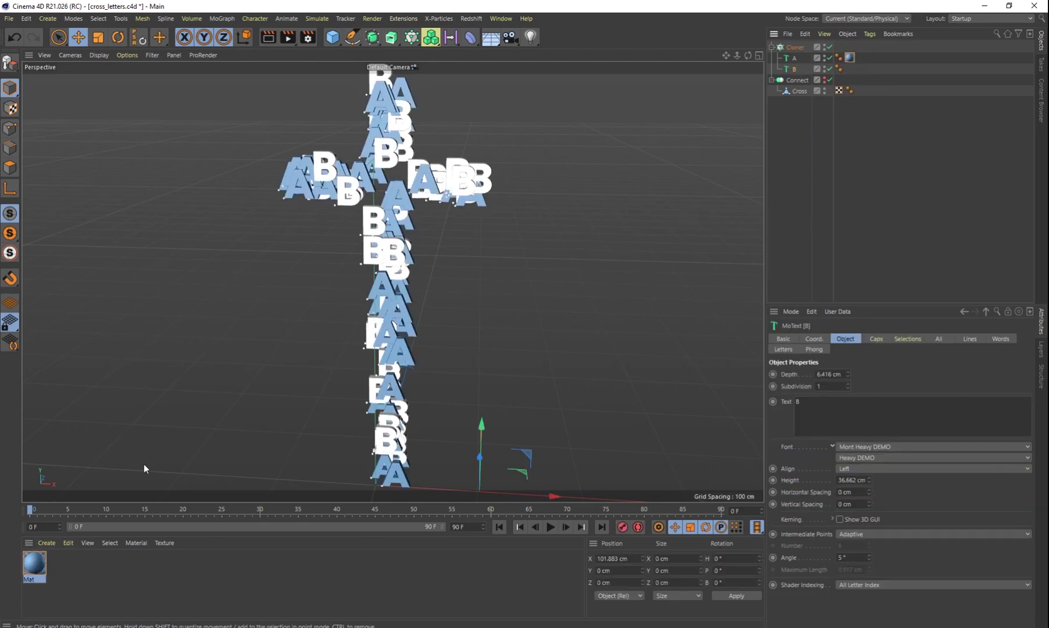
double_click(72, 565)
double_click(35, 563)
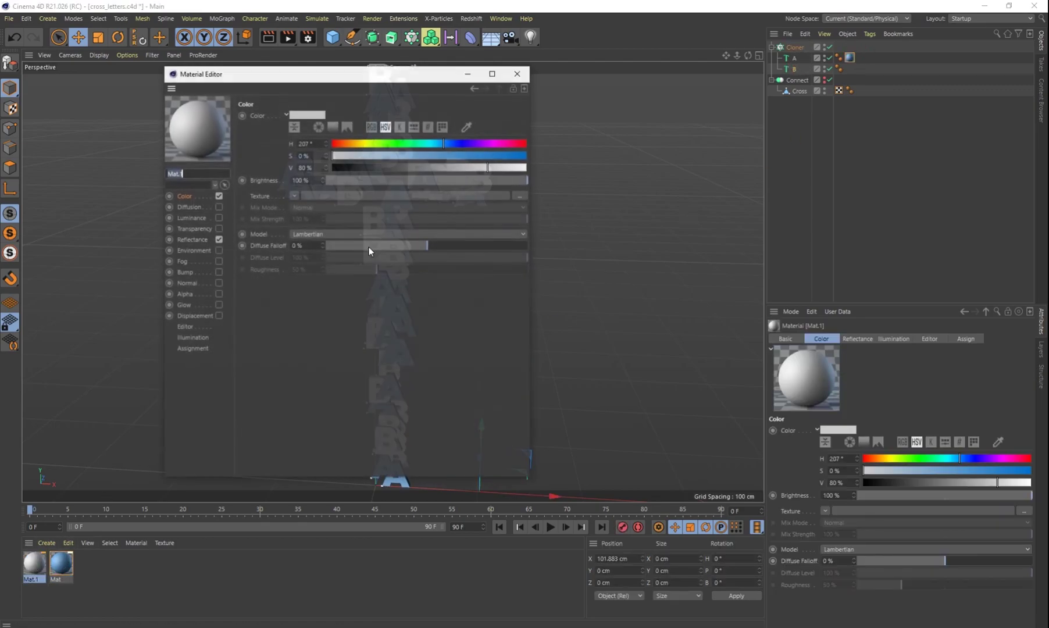
click(401, 144)
click(412, 155)
click(518, 74)
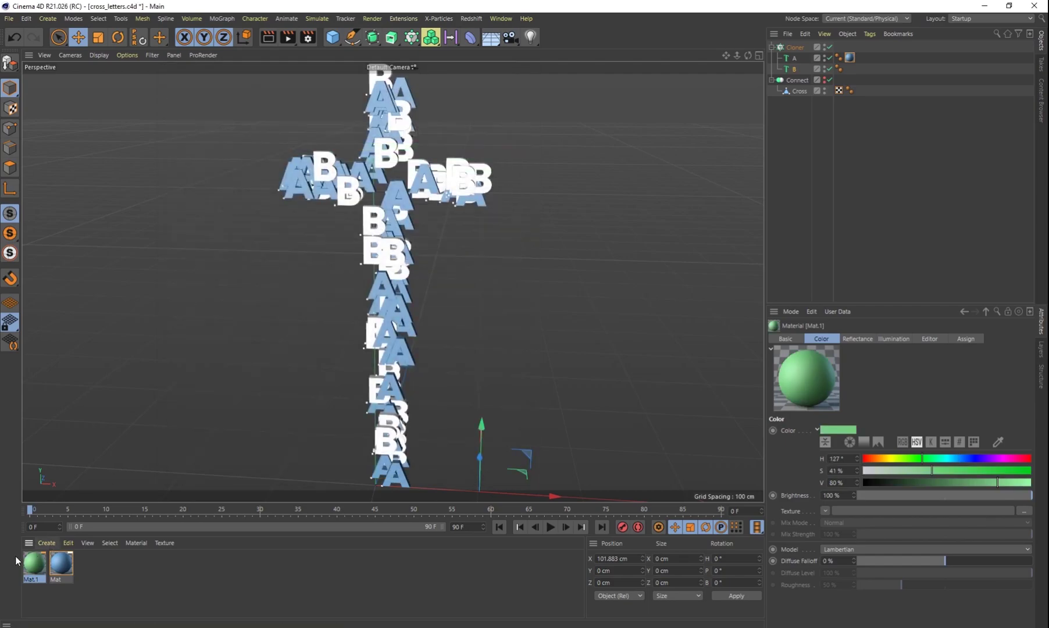
drag(795, 72, 795, 71)
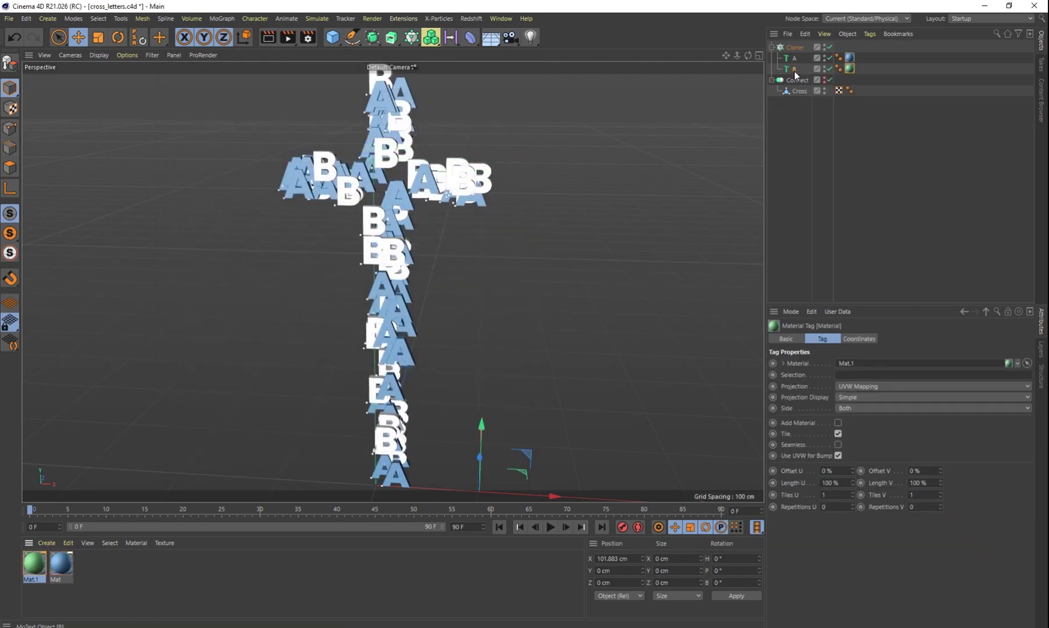
Step: Duplicate the B letter object within the Cloner to make a third letter
scroll(471, 274, down, 2)
alt+drag(461, 295, 440, 325)
alt+right_drag(440, 325, 464, 366)
alt+drag(465, 367, 461, 338)
scroll(461, 339, down, 1)
alt+middle_drag(461, 338, 443, 361)
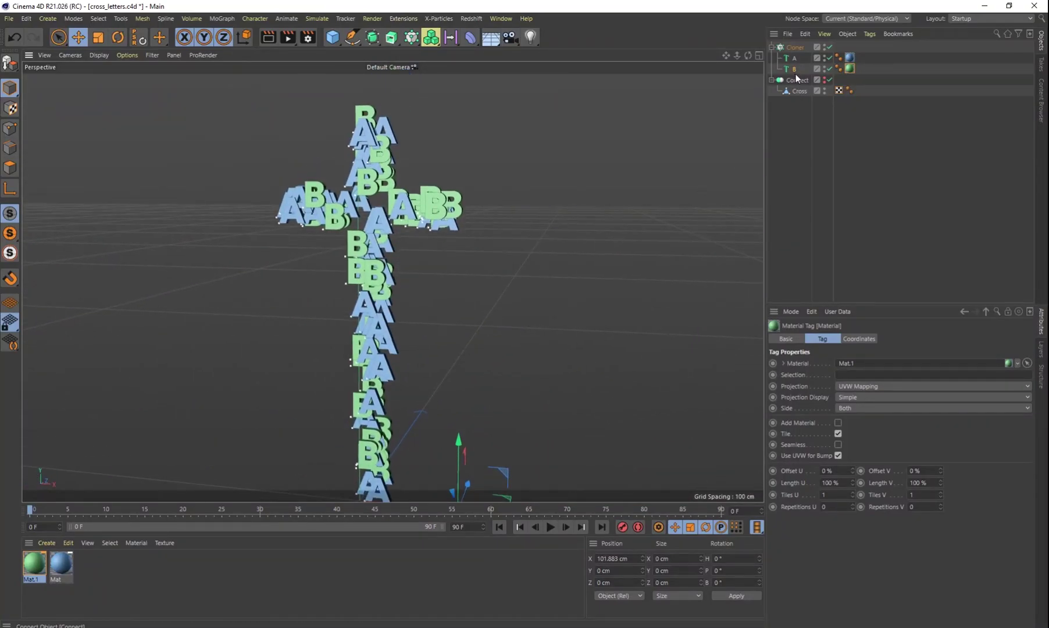
click(797, 68)
ctrl+drag(797, 68, 796, 80)
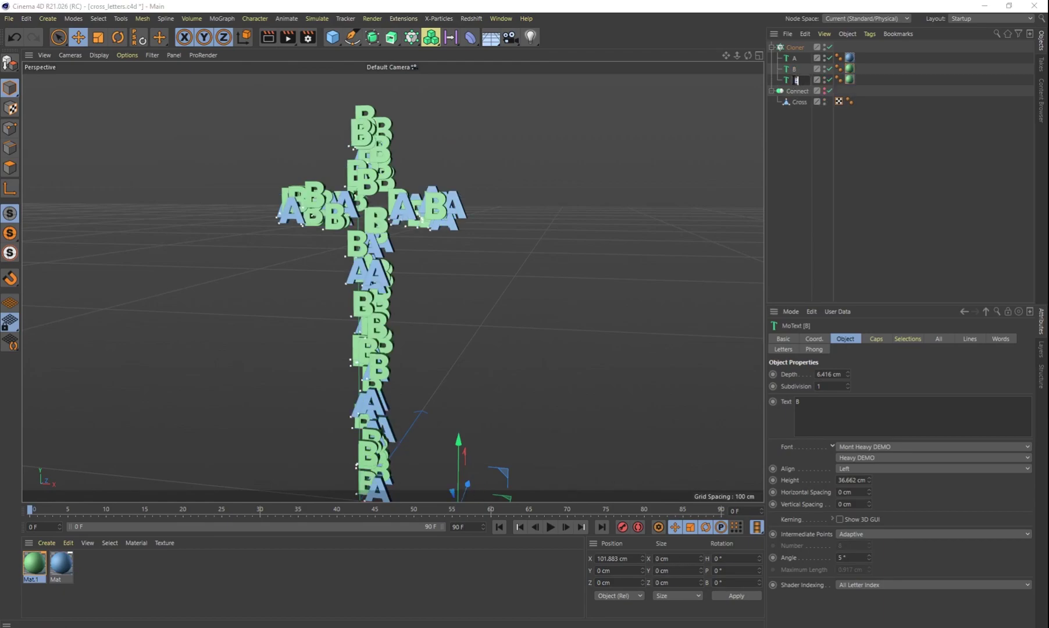
Step: Name the third letter object C and set its text to C
key(Return)
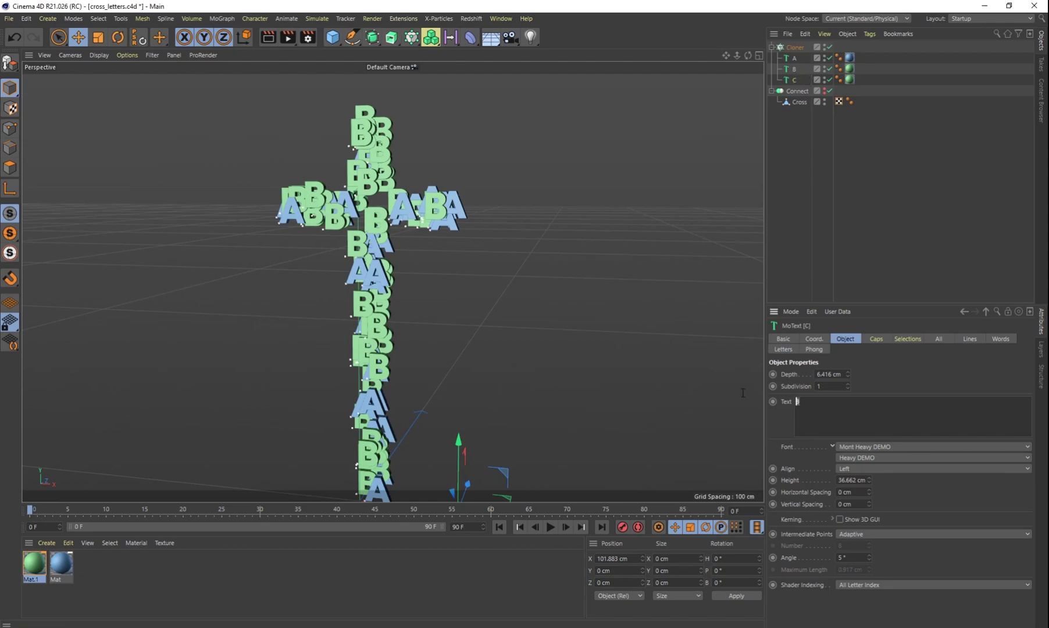
text(C)
click(277, 564)
Step: Create a tan material Mat.2 (H 39°, S 50%) and apply it to the C letters
double_click(106, 570)
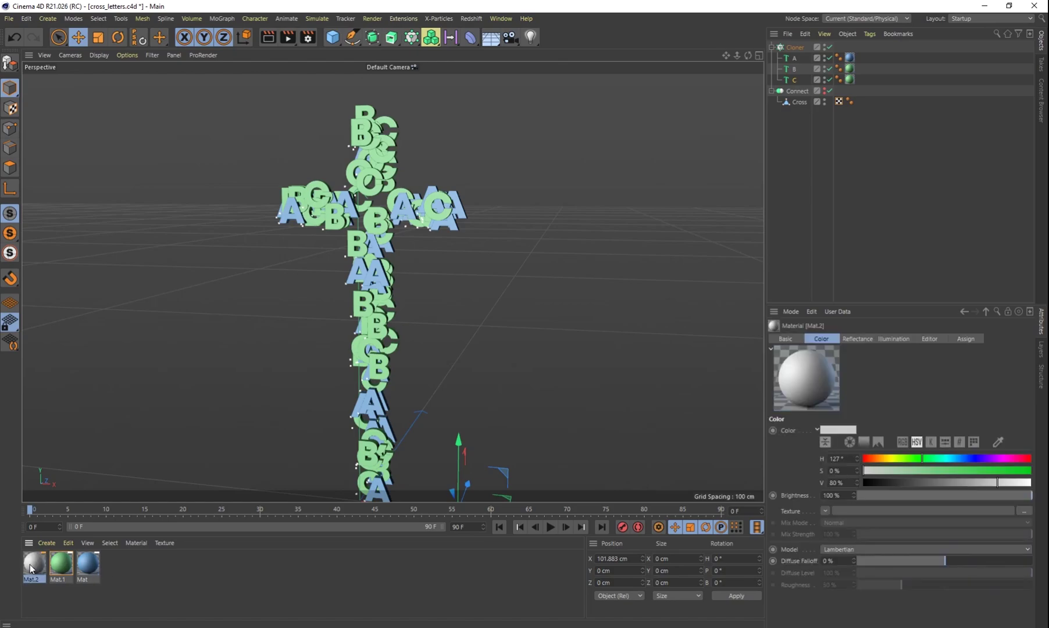
double_click(29, 568)
drag(401, 143, 354, 143)
click(434, 155)
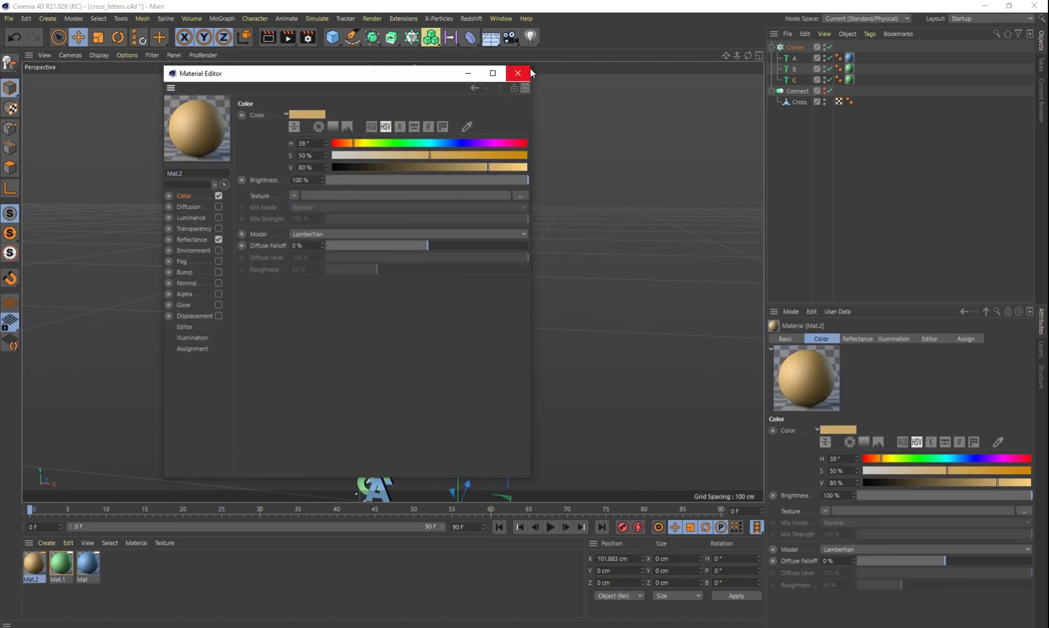
click(518, 72)
drag(859, 76, 851, 79)
mouse_move(468, 319)
alt+mouse_down()
mouse_move(548, 297)
mouse_move(581, 328)
mouse_move(448, 323)
mouse_move(348, 294)
mouse_move(608, 305)
mouse_move(661, 293)
mouse_move(474, 319)
mouse_move(545, 298)
mouse_move(592, 321)
mouse_move(556, 316)
alt+mouse_up()
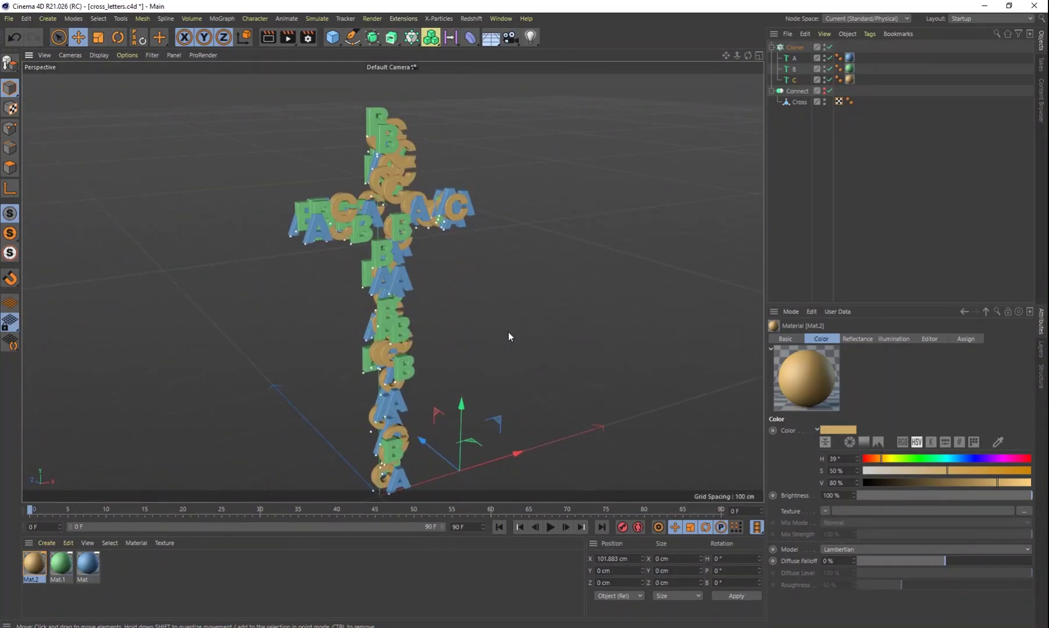
alt+drag(482, 345, 381, 357)
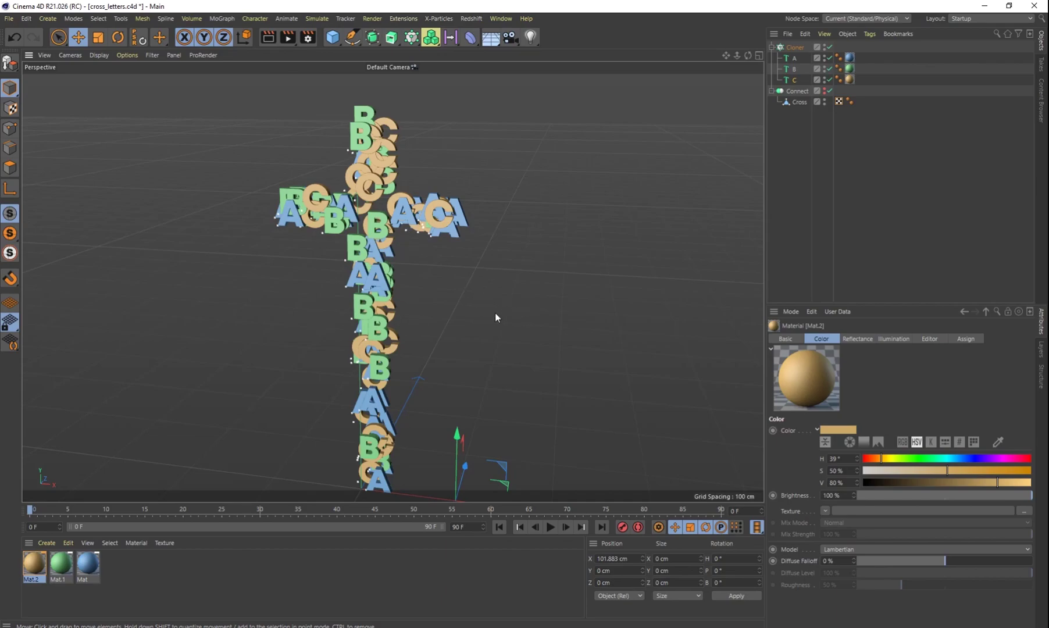
Step: Duplicate the C letter object repeatedly, making letters D through Z in the Cloner
alt+drag(482, 351, 470, 322)
click(797, 81)
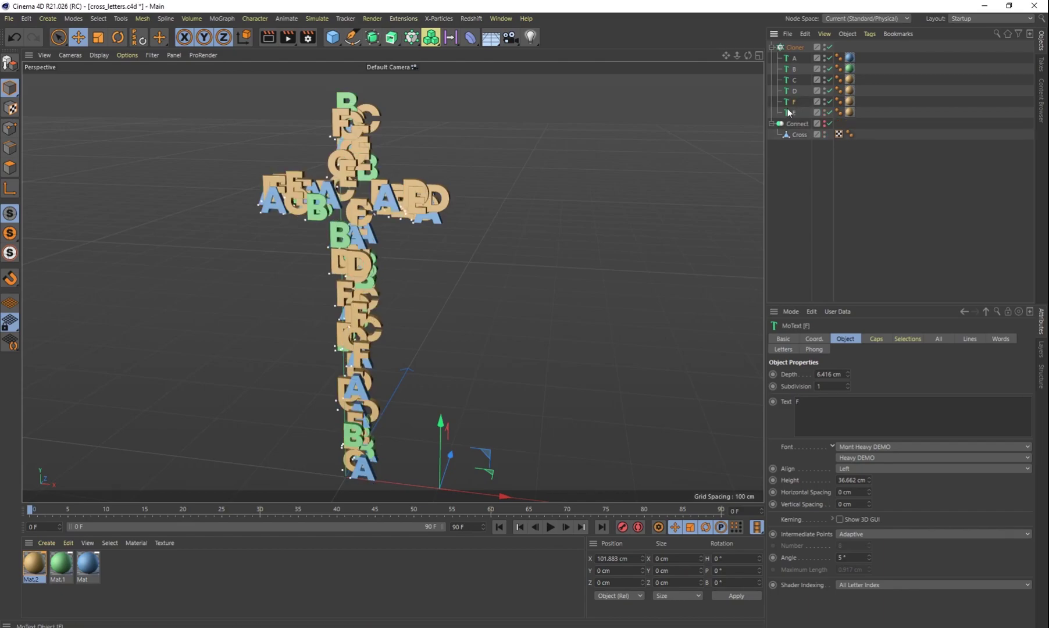
click(796, 113)
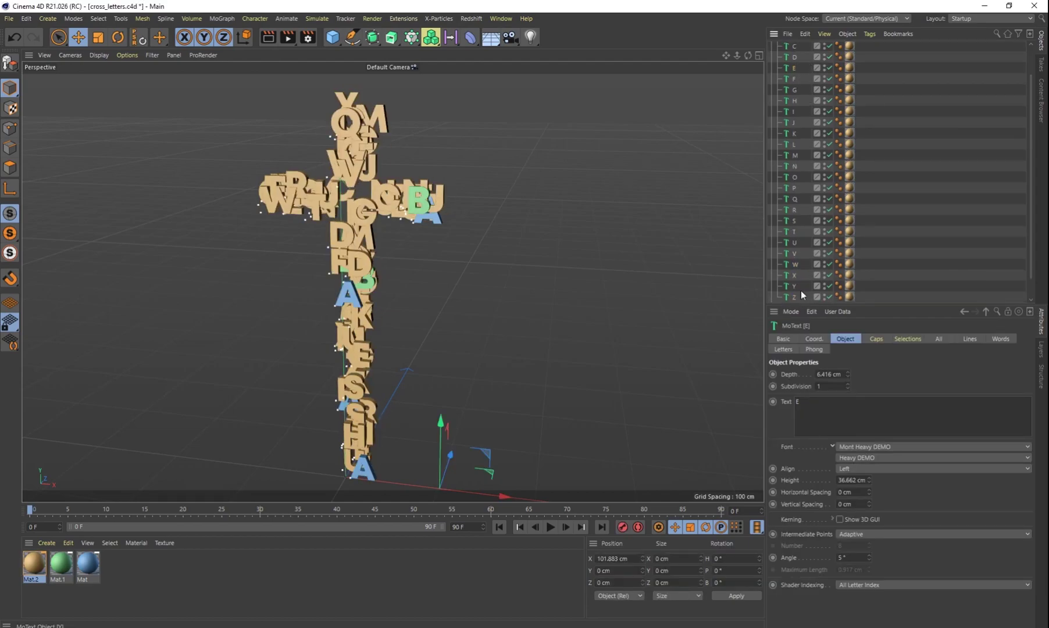
click(799, 296)
click(447, 287)
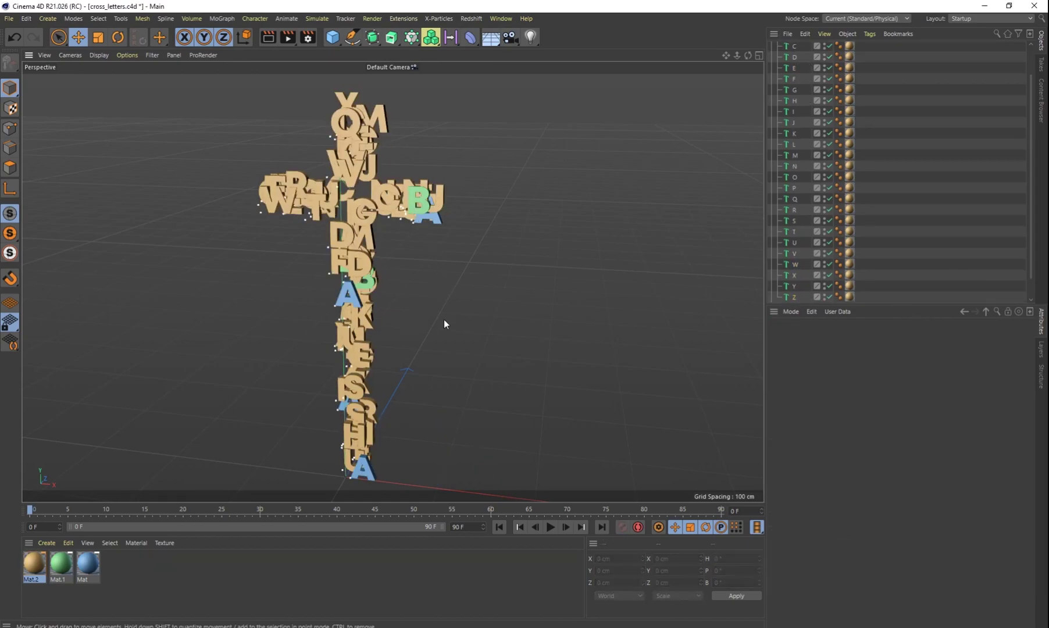
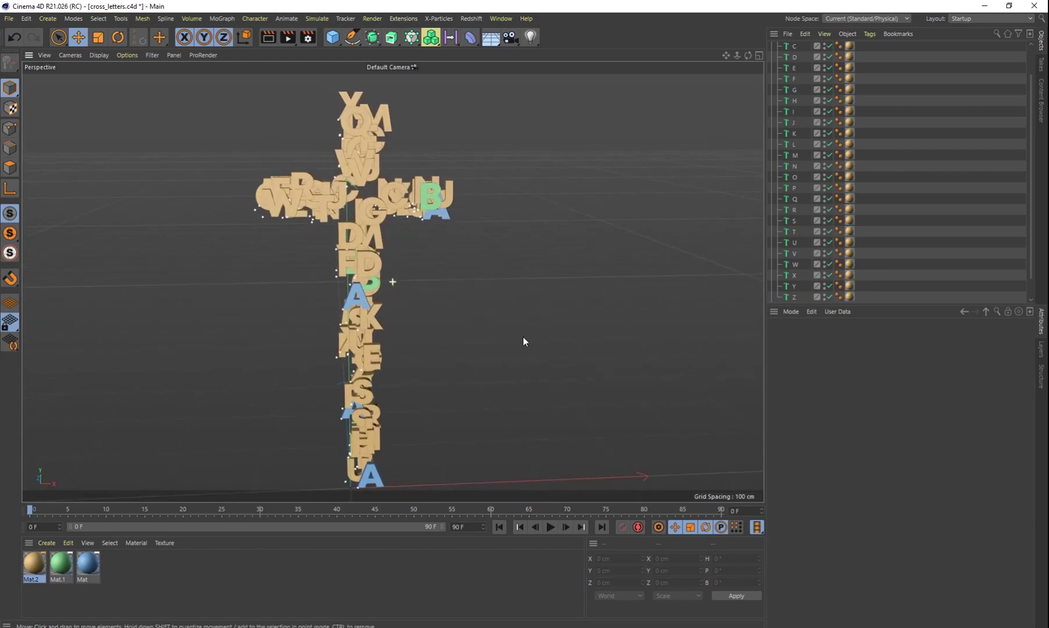
Step: Delete the material tags from every letter object, leaving the cross of letters plain white
drag(857, 296, 854, 58)
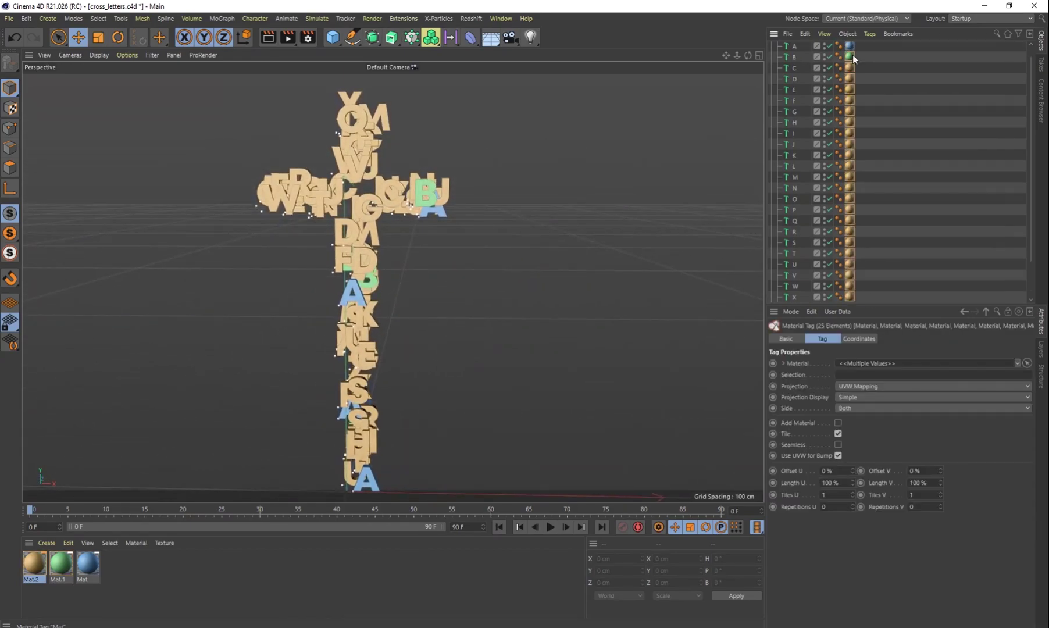
key(Delete)
alt+drag(649, 180, 452, 326)
Step: Show the Cloner's Object settings: Volume mode with 100 random clones filling Connect
click(797, 48)
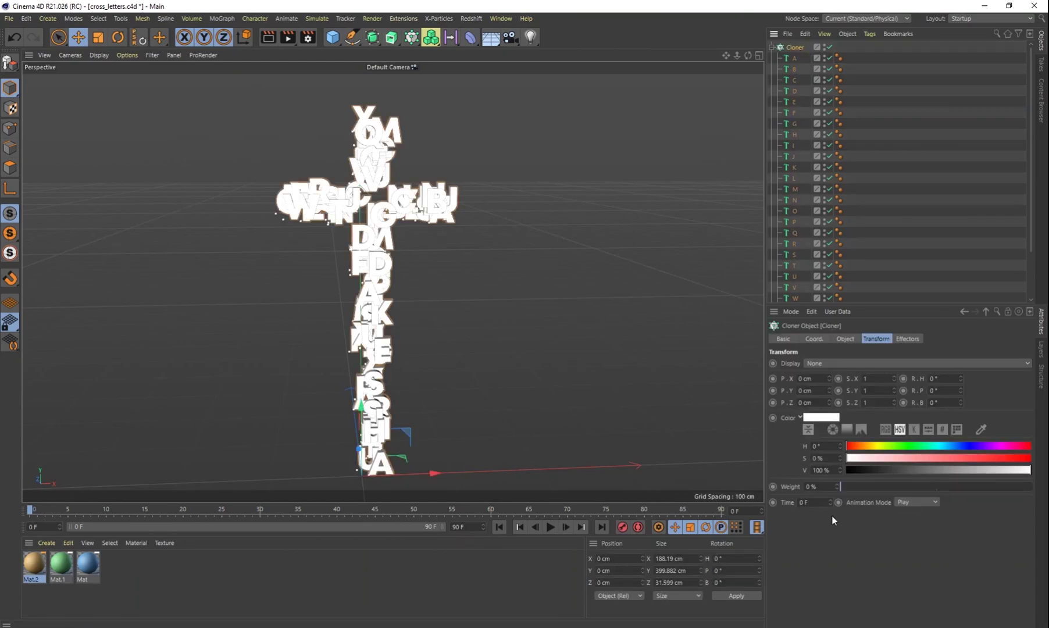
click(845, 340)
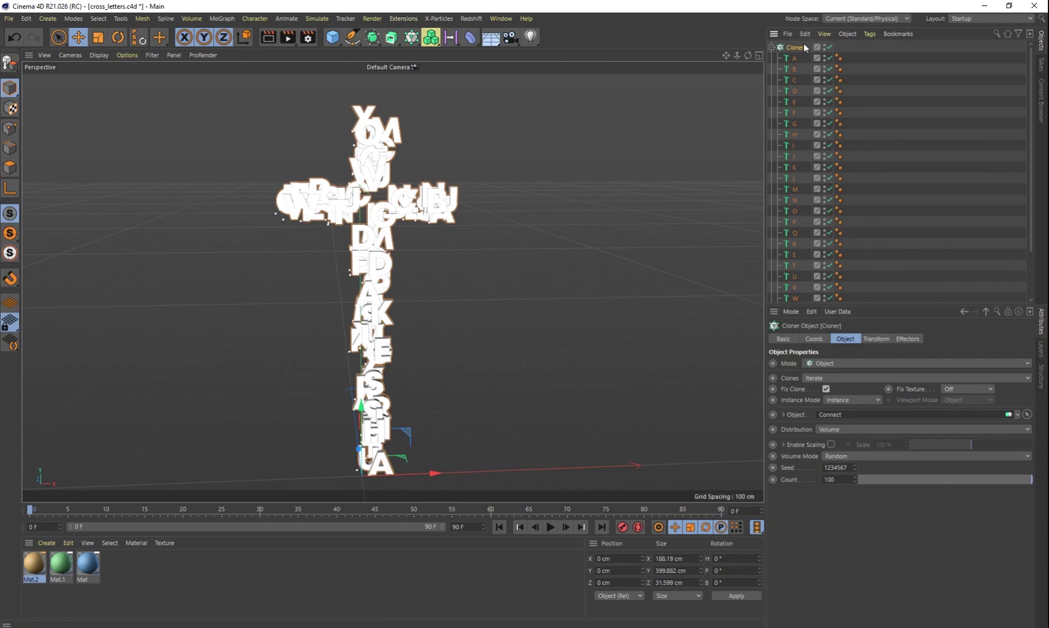
click(772, 47)
alt+drag(423, 321, 626, 314)
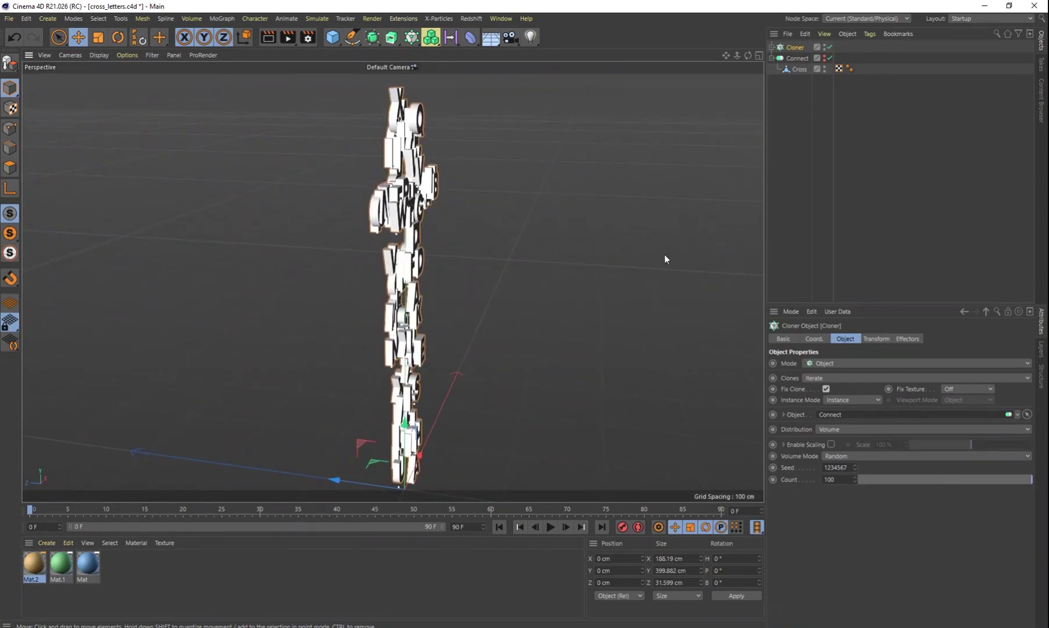
Step: With the Cloner off, scale the Cross's depth from 25 cm to about 37 cm
click(771, 47)
click(772, 48)
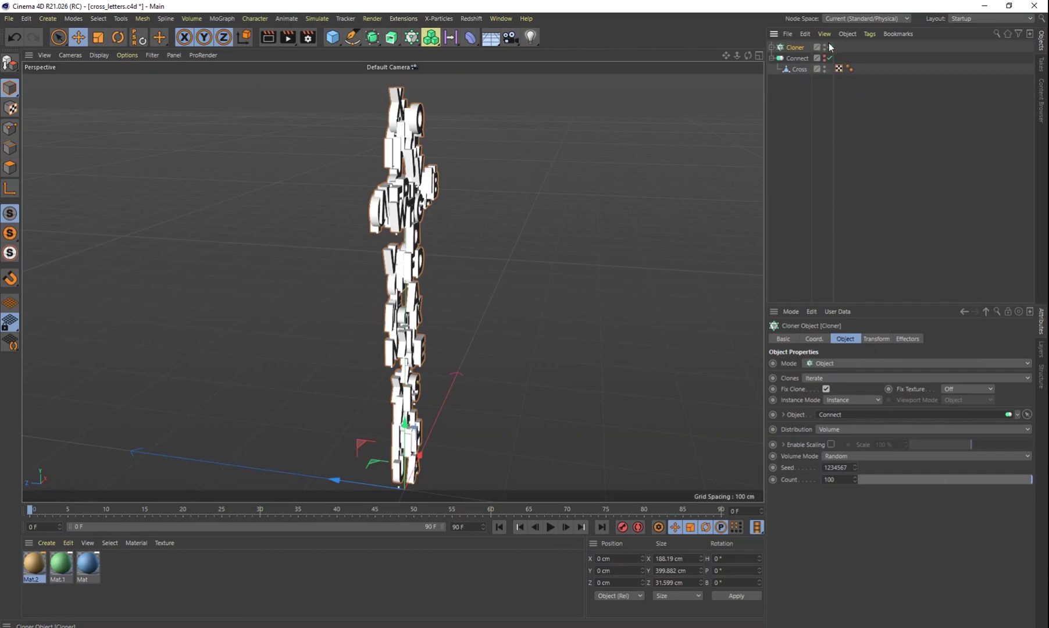
click(830, 46)
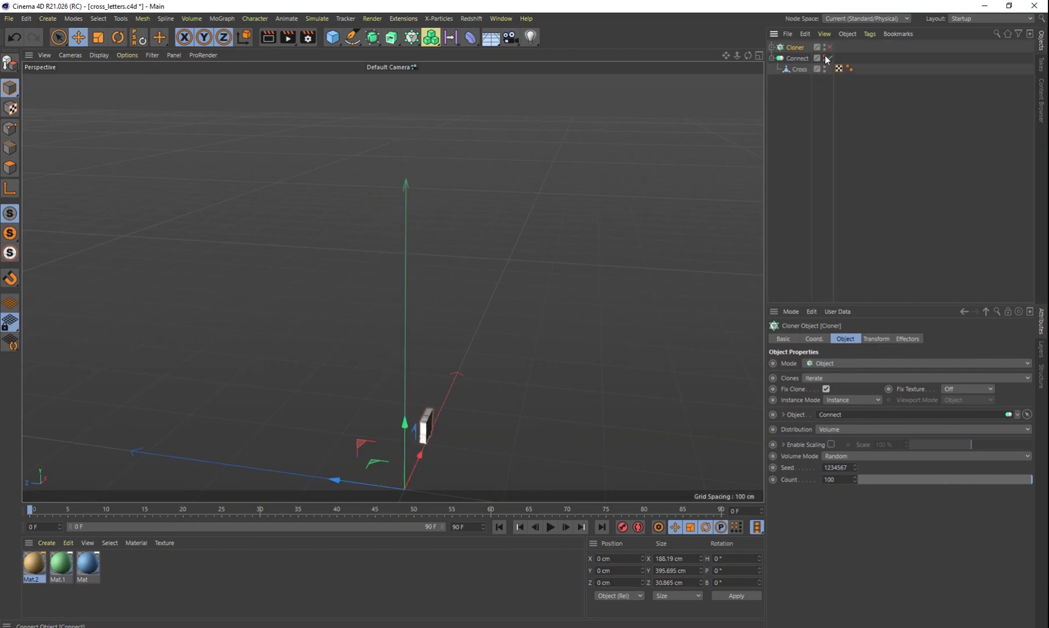
click(829, 58)
click(799, 70)
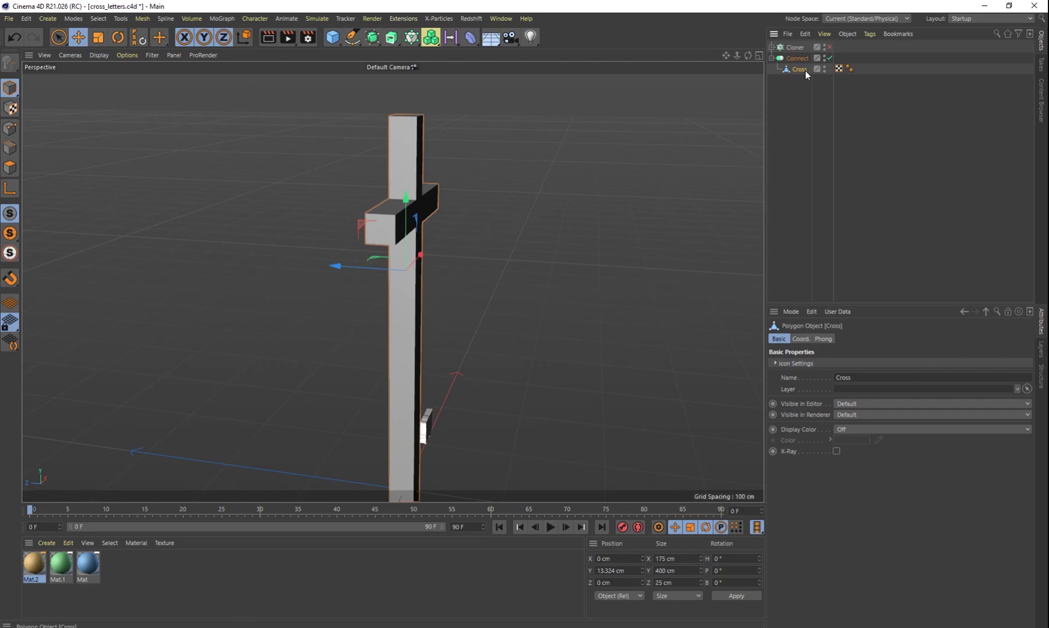
key(t)
drag(335, 267, 301, 257)
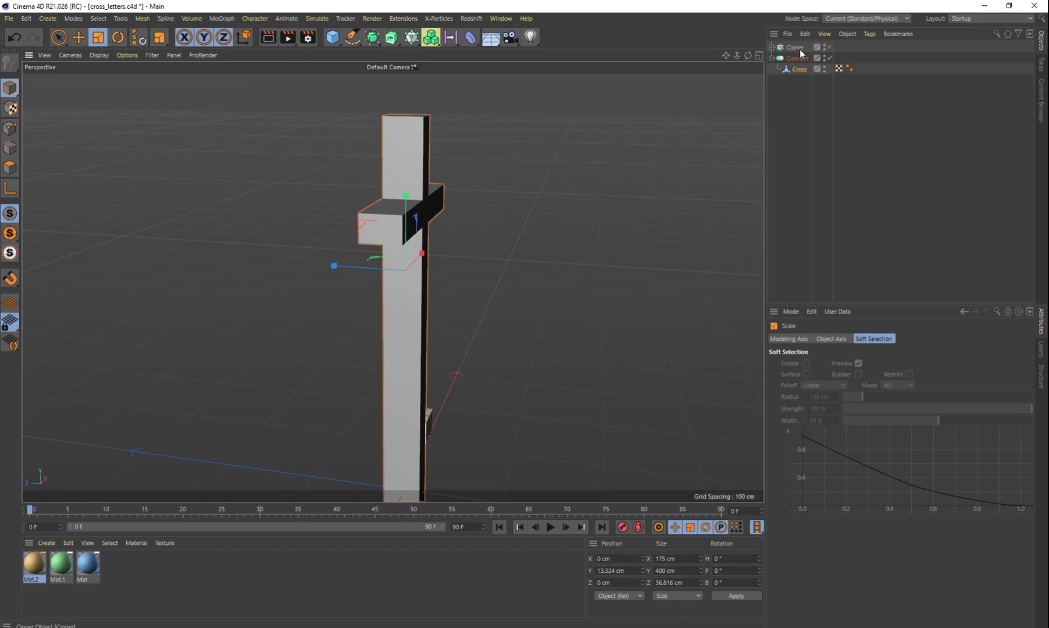
click(828, 60)
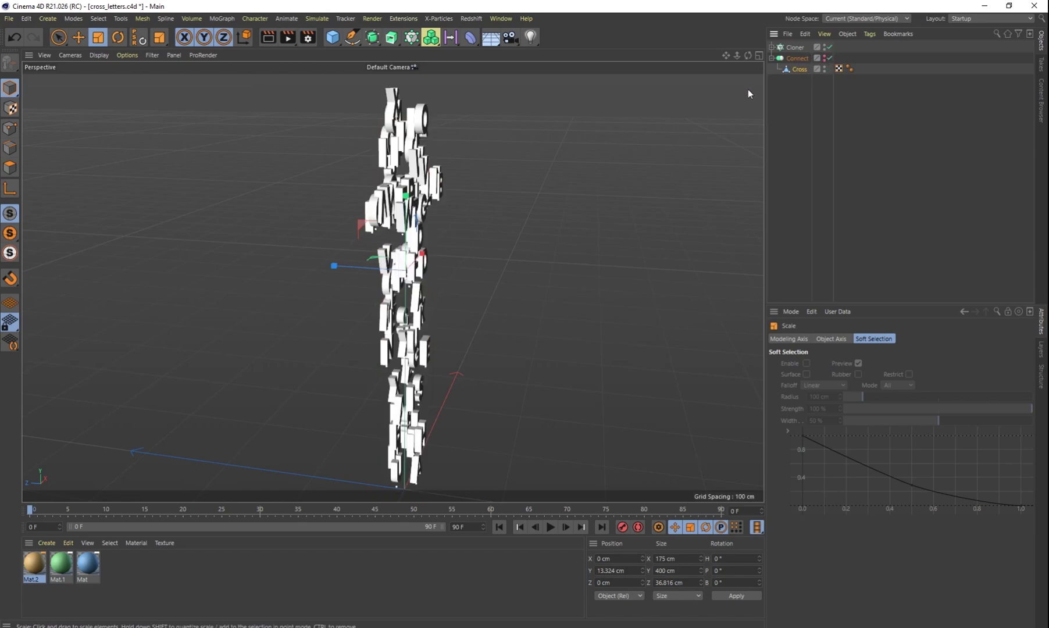
alt+drag(557, 201, 355, 212)
Step: Raise the Cloner count from 100 to 200 letters and orbit to check the density
click(795, 48)
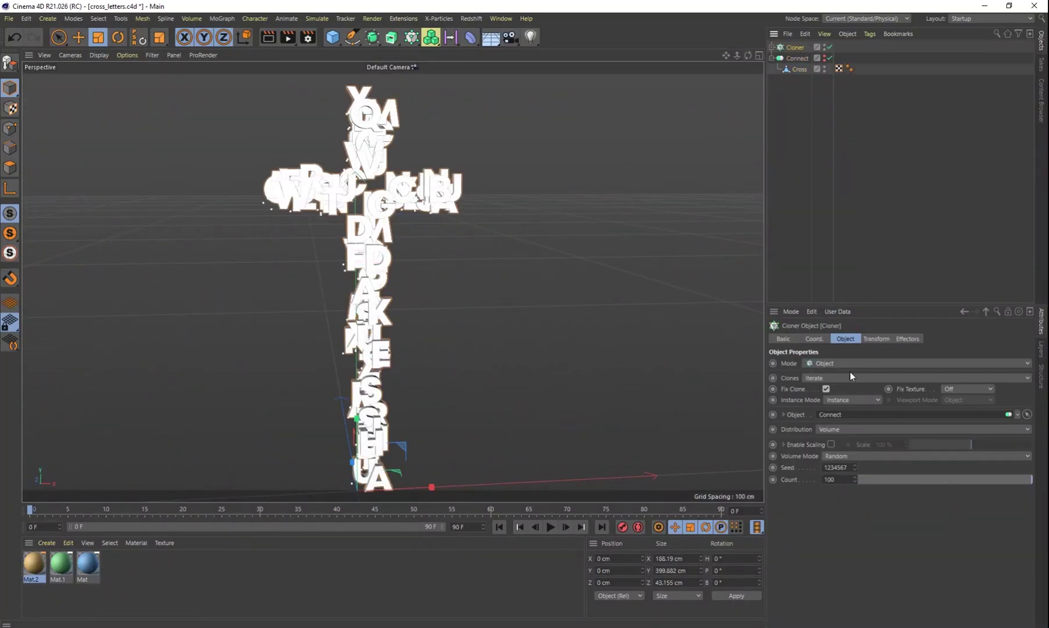
click(842, 481)
text(200)
key(Return)
alt+drag(488, 319, 567, 320)
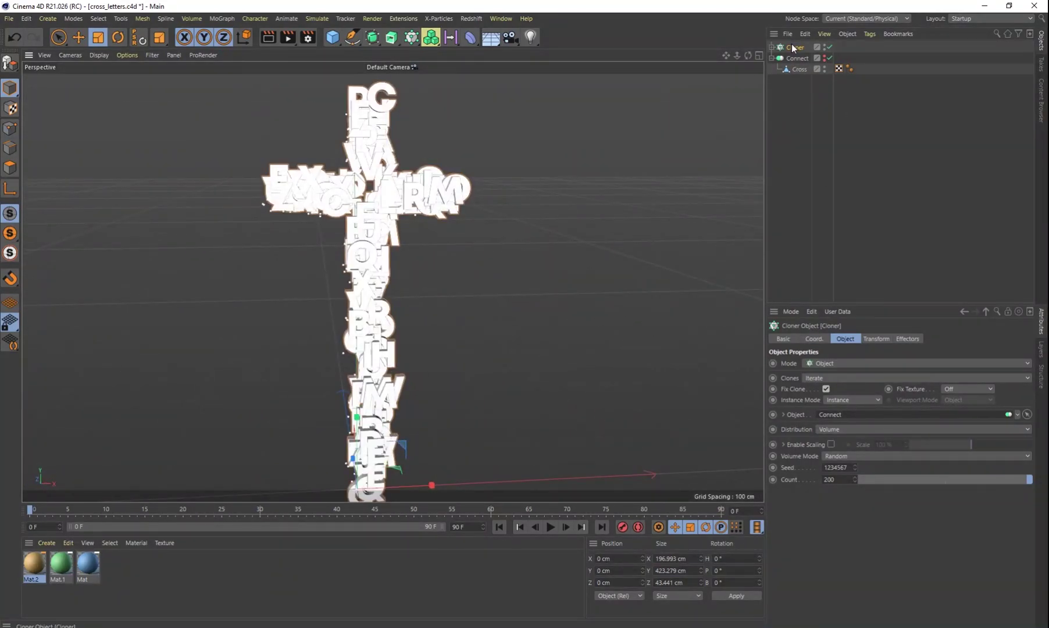
mouse_move(556, 169)
alt+mouse_down()
mouse_move(524, 201)
mouse_move(497, 207)
alt+mouse_up()
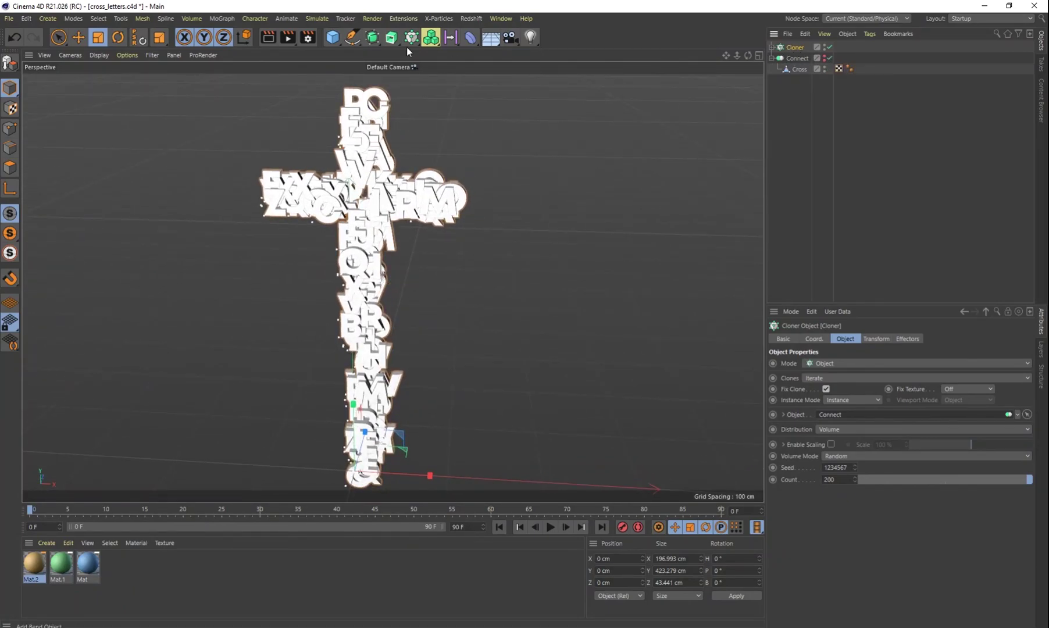
Step: Add a Random effector to the letters and turn off its position randomization
click(221, 18)
mouse_move(234, 36)
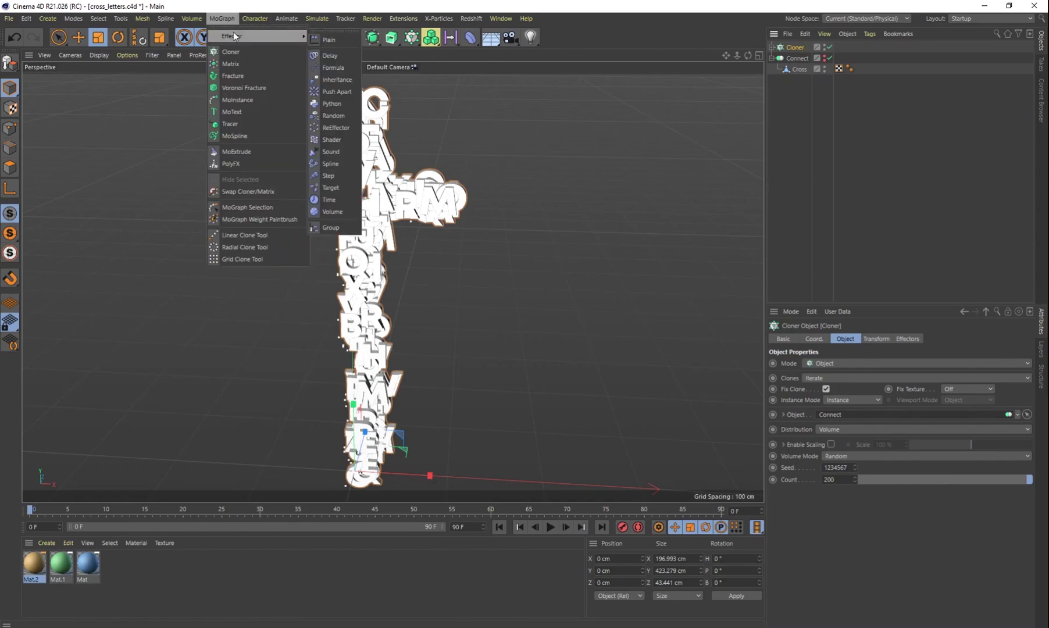
click(347, 114)
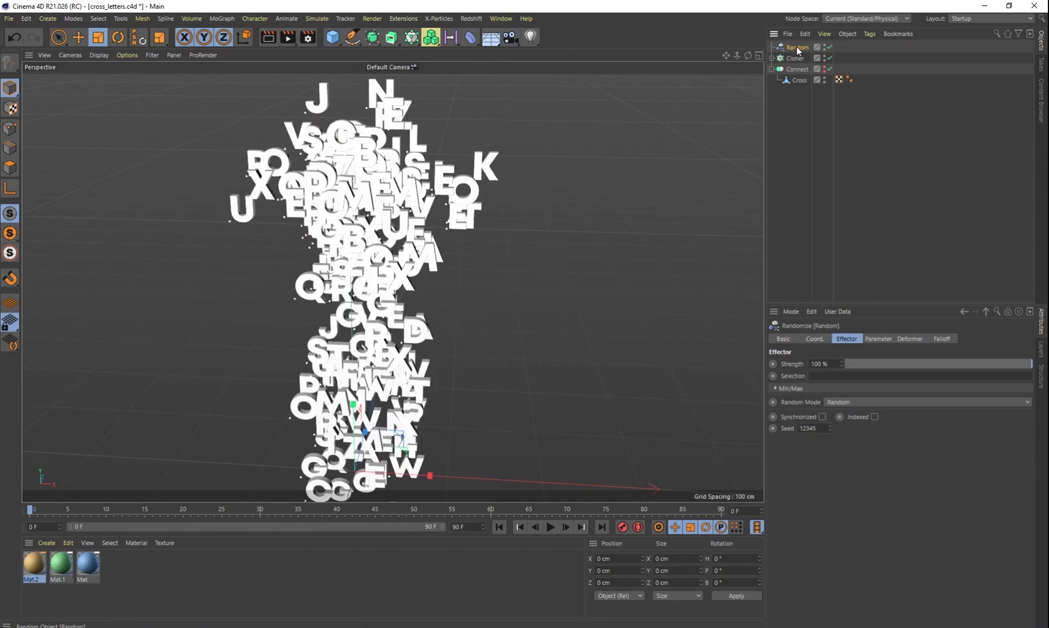
click(868, 342)
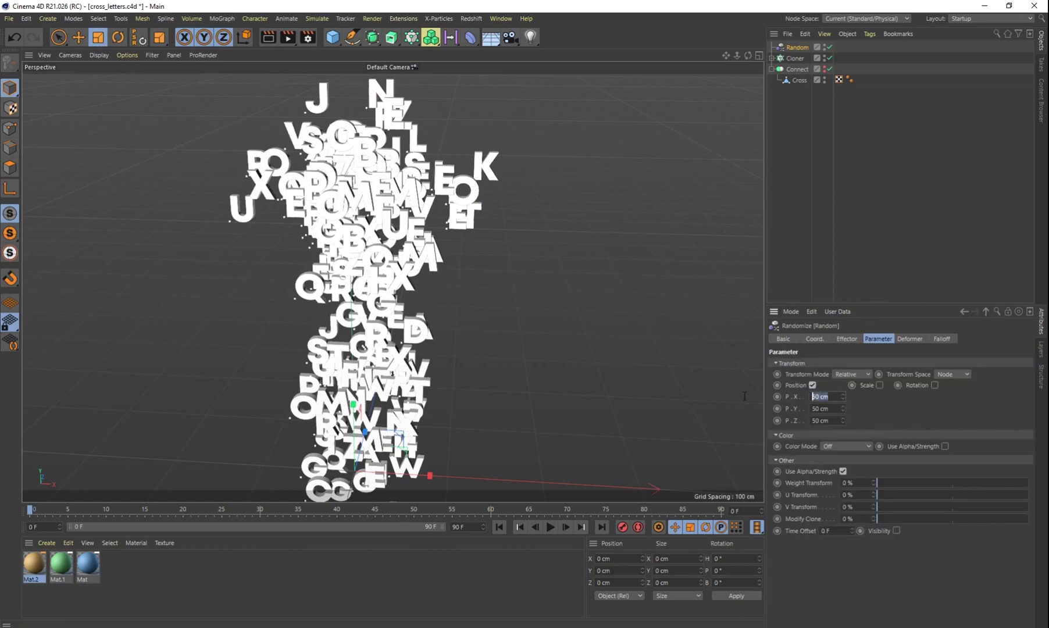
click(813, 386)
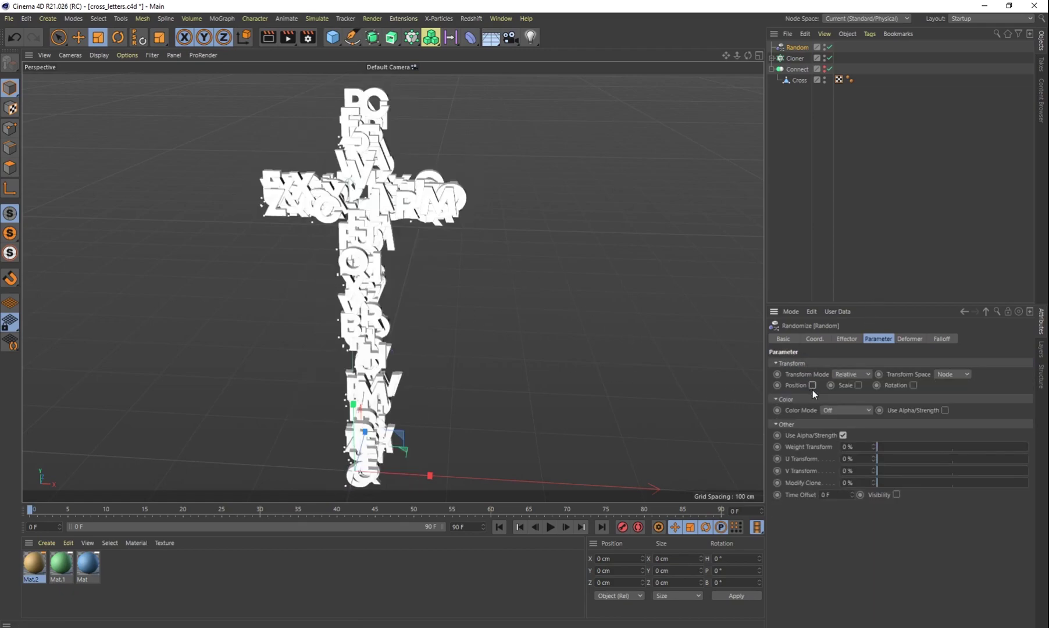
Step: Enable random scale on the effector with S.X, S.Y and S.Z of 1
click(857, 386)
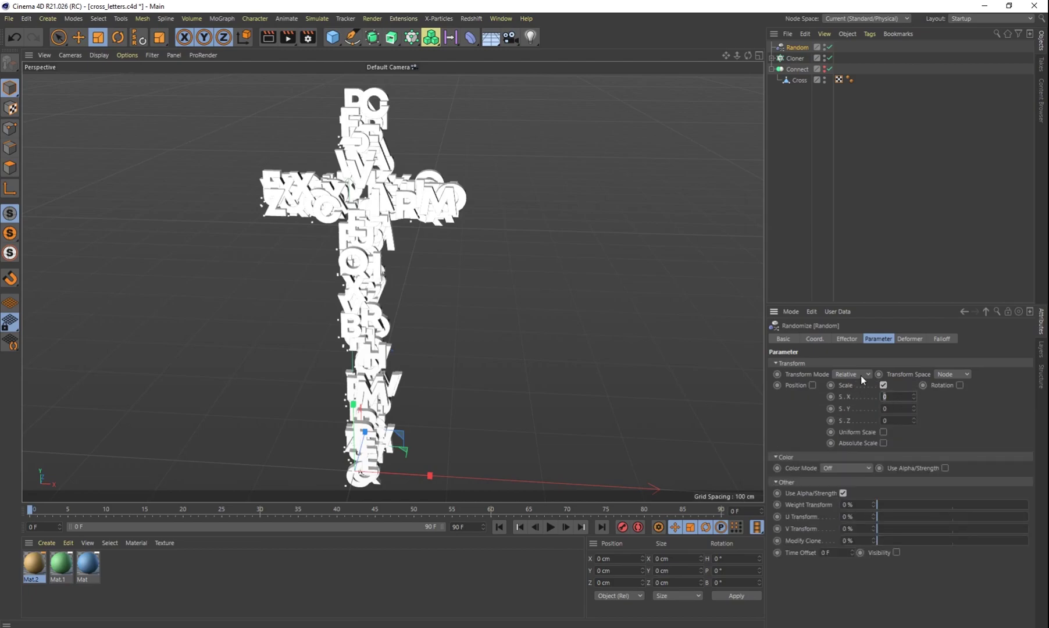
text(1)
key(Tab)
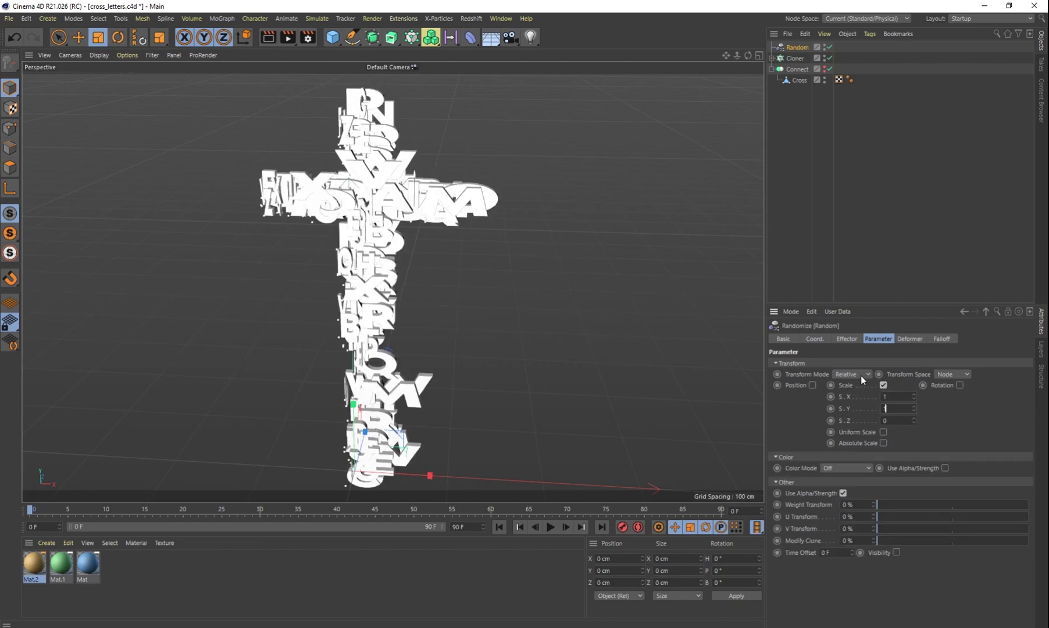
text(1)
key(Tab)
text(1)
key(BackSpace)
alt+drag(448, 291, 402, 300)
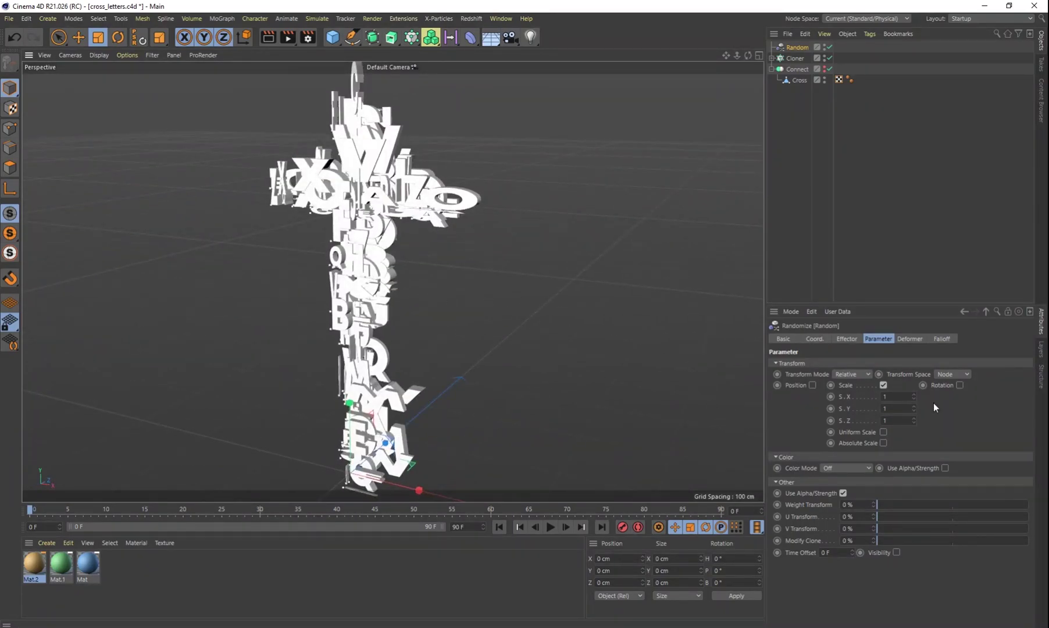
Step: Switch the effector to random rotation with heading 35° and bank 50°
click(883, 385)
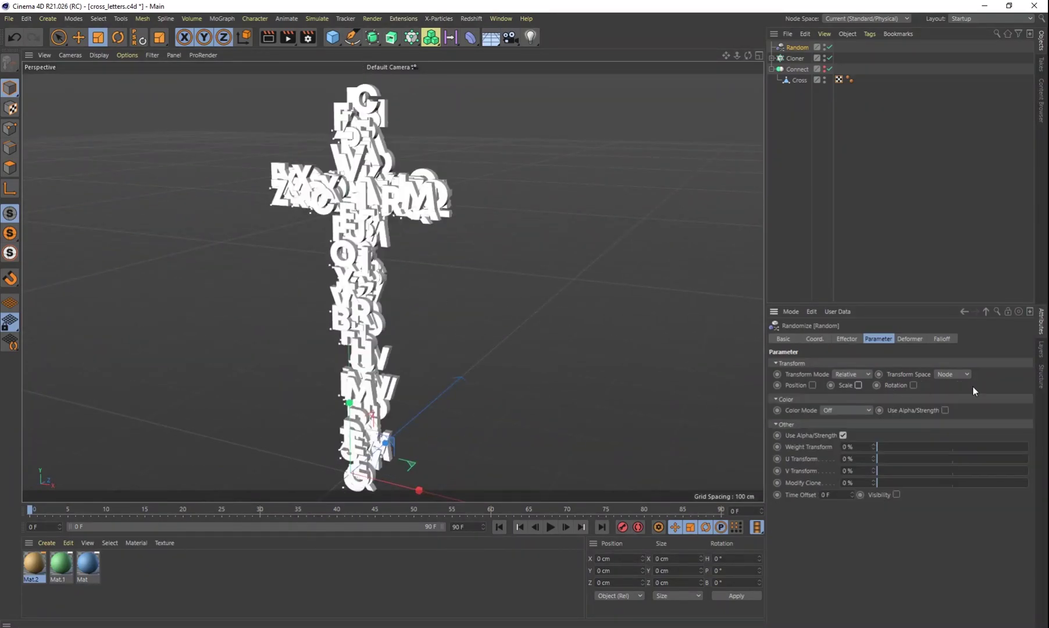
click(914, 385)
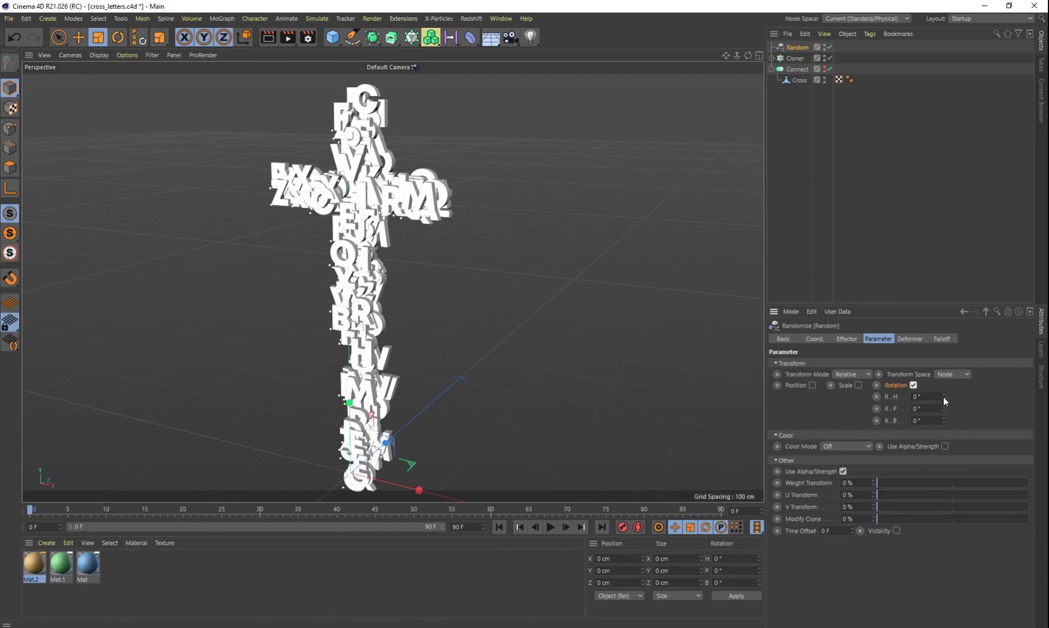
mouse_move(945, 397)
mouse_down()
mouse_move(944, 377)
mouse_move(944, 411)
mouse_move(944, 402)
mouse_up()
alt+drag(543, 388, 492, 384)
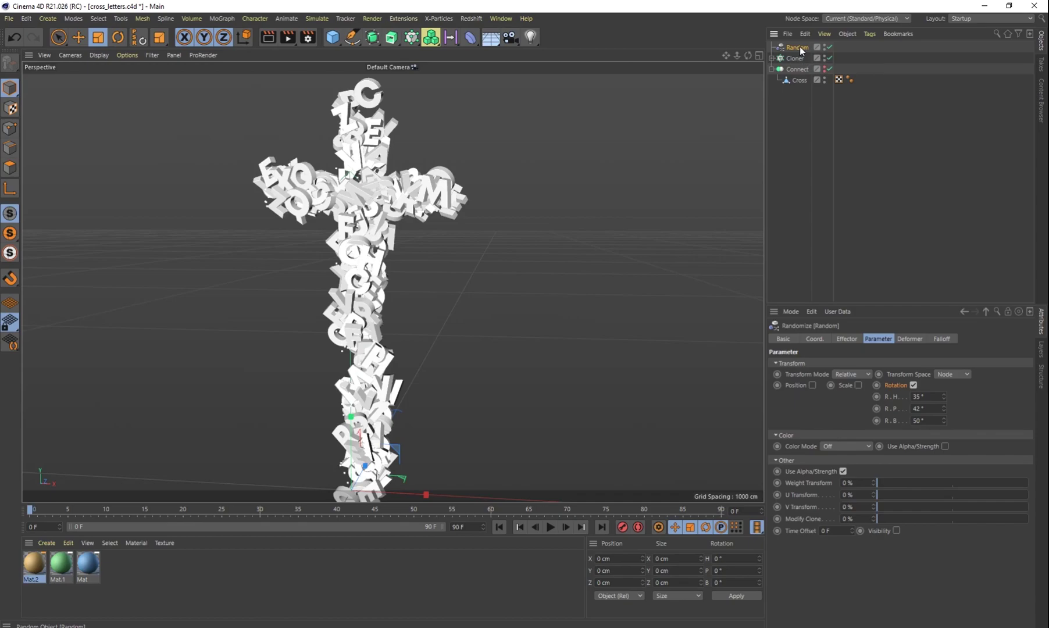
Step: Delete the Random effector and orbit to see the letters unrotated, facing front
key(Delete)
mouse_move(470, 290)
alt+mouse_down()
mouse_move(448, 288)
mouse_move(503, 290)
mouse_move(462, 309)
mouse_move(438, 295)
mouse_move(521, 299)
mouse_move(456, 295)
alt+mouse_up()
mouse_move(474, 339)
alt+mouse_down()
mouse_move(541, 353)
mouse_move(466, 344)
alt+mouse_up()
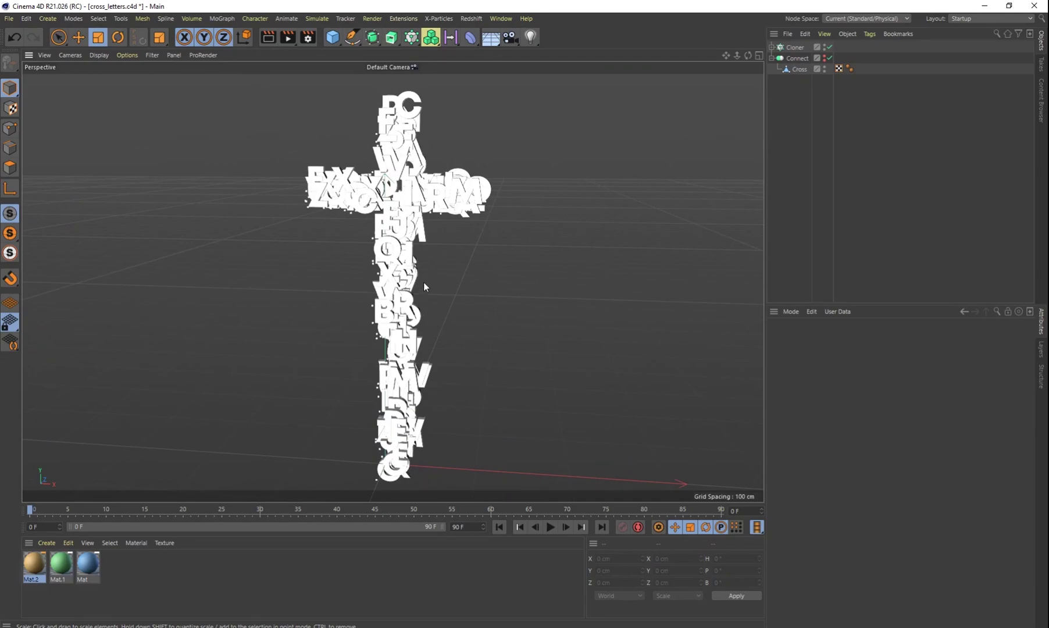
scroll(406, 218, up, 5)
scroll(406, 215, up, 2)
alt+drag(464, 198, 389, 215)
scroll(444, 189, up, 1)
alt+drag(445, 189, 614, 151)
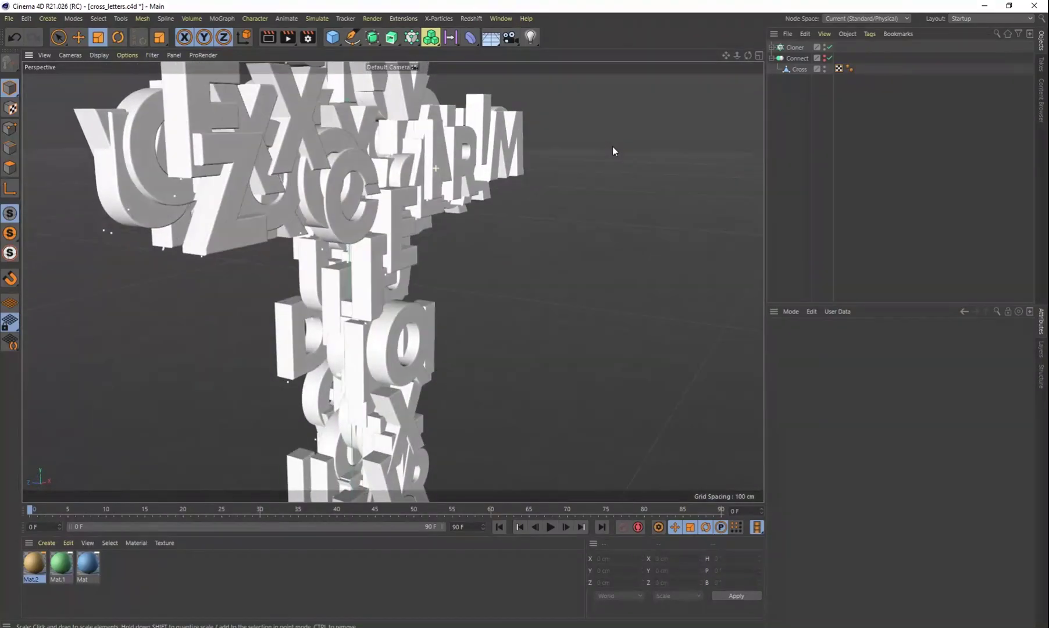
alt+drag(344, 191, 409, 230)
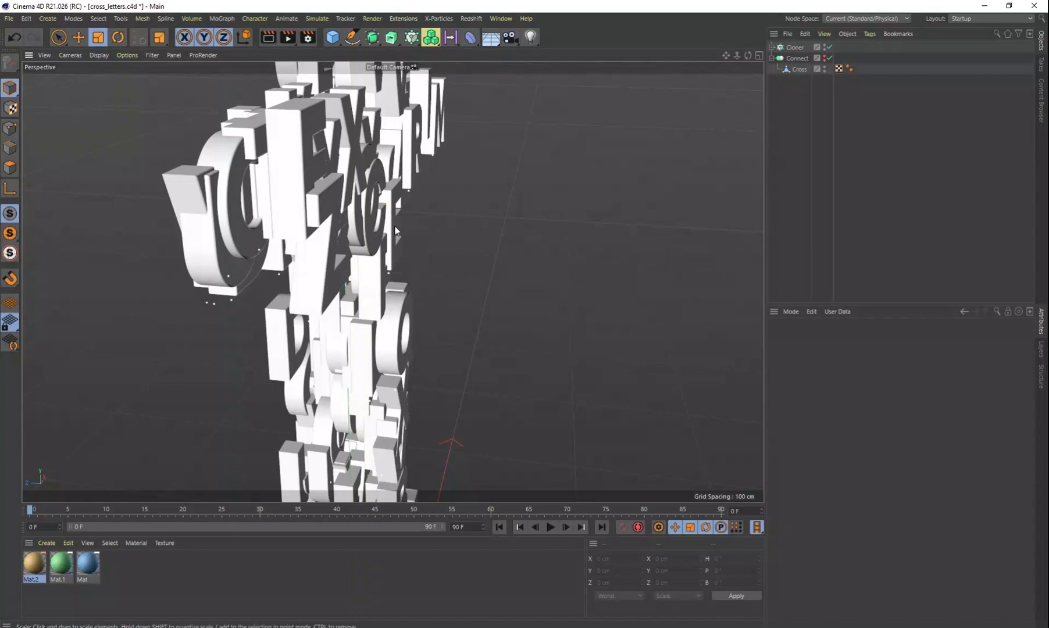
alt+drag(349, 205, 261, 191)
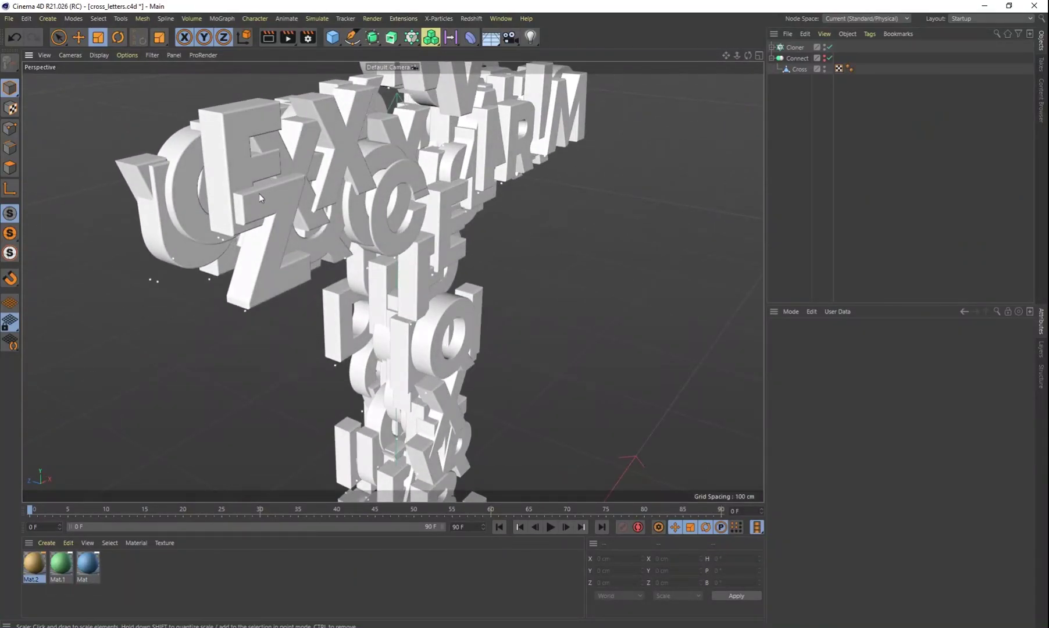
alt+drag(331, 235, 432, 297)
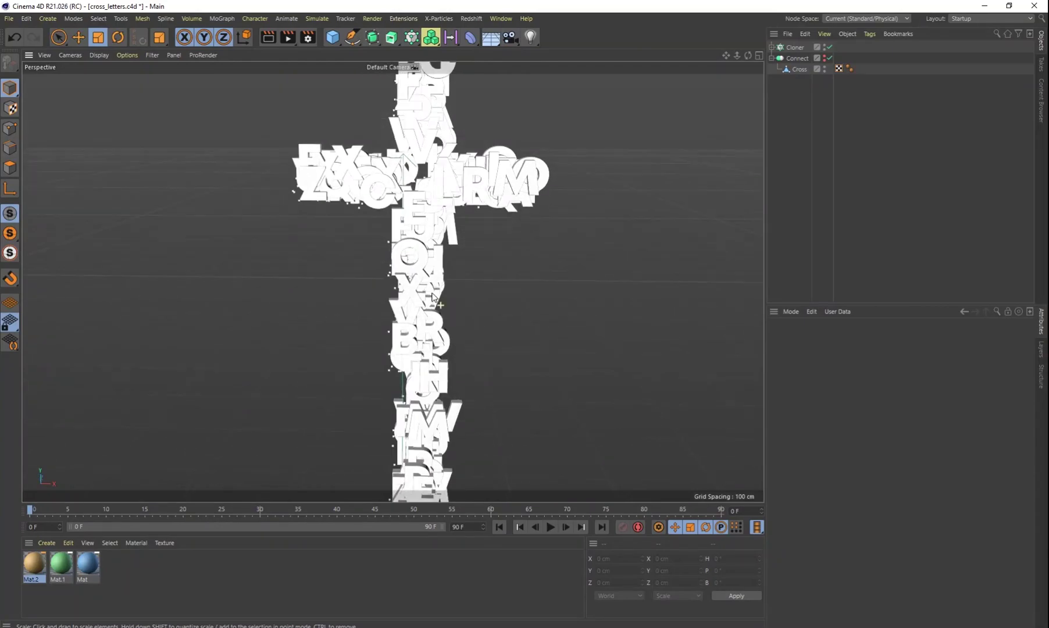
scroll(432, 296, down, 2)
alt+middle_drag(427, 314, 407, 271)
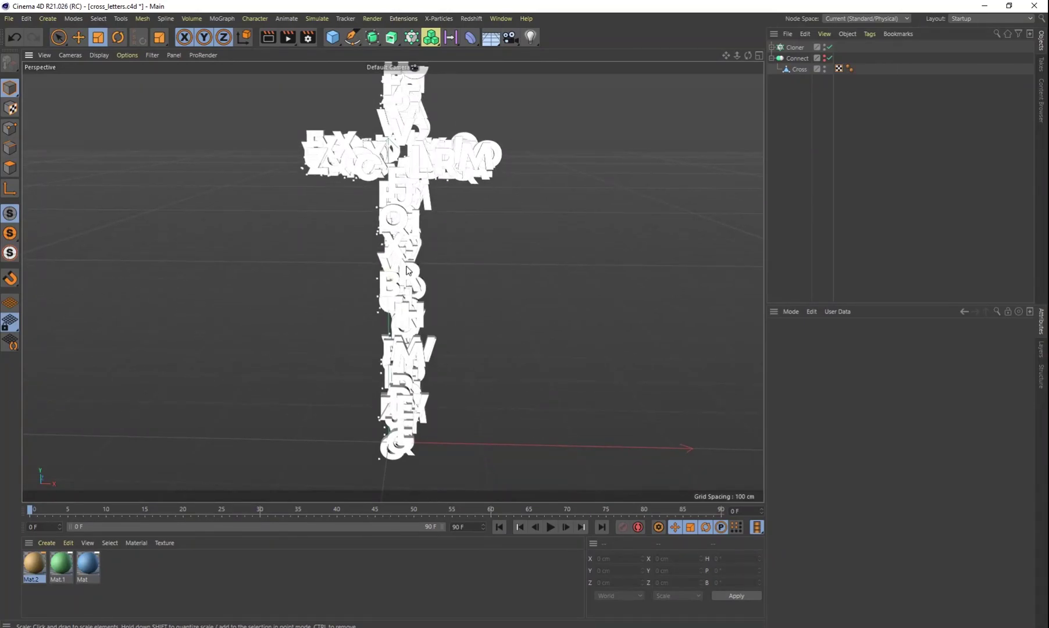
alt+drag(426, 329, 425, 287)
alt+middle_drag(426, 287, 416, 320)
scroll(414, 327, up, 1)
scroll(413, 328, down, 1)
alt+drag(415, 335, 411, 331)
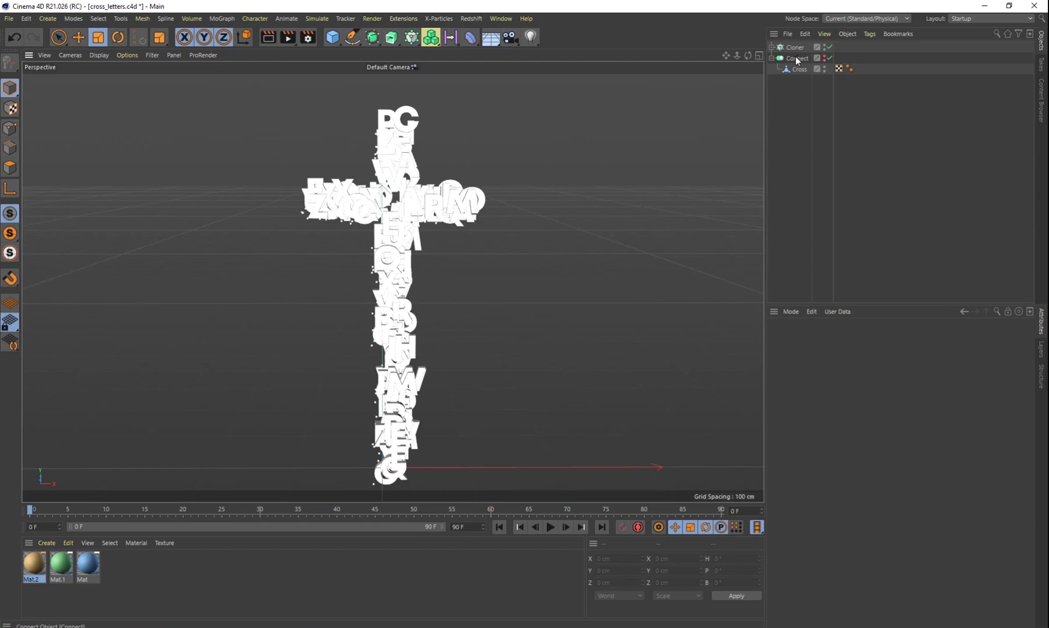
Step: Add a Rigid Body dynamics tag to the Cloner
click(772, 58)
click(799, 50)
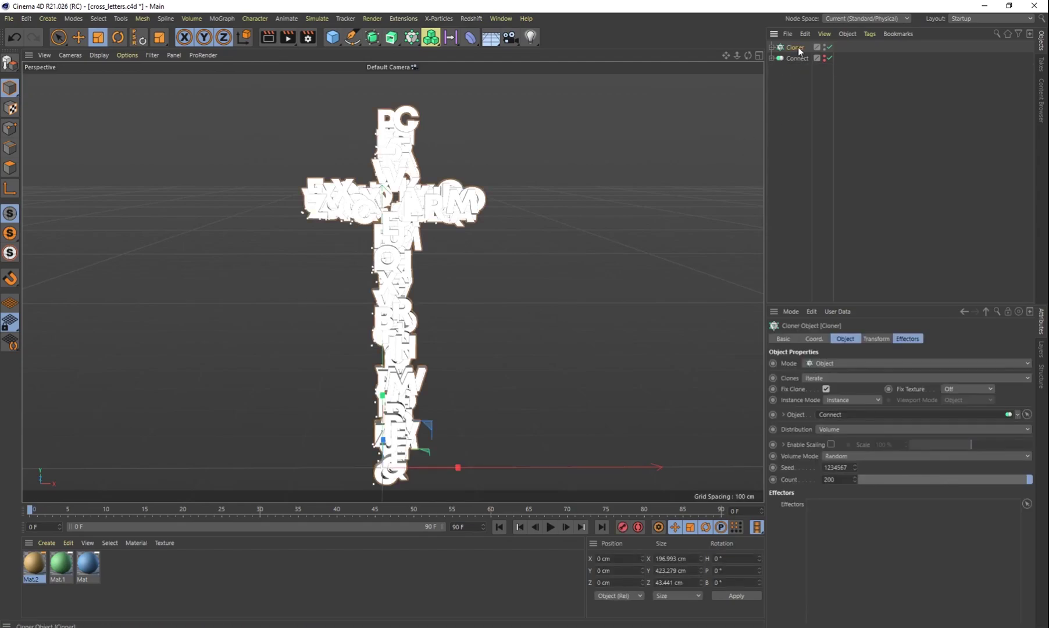
right_click(799, 50)
mouse_move(829, 185)
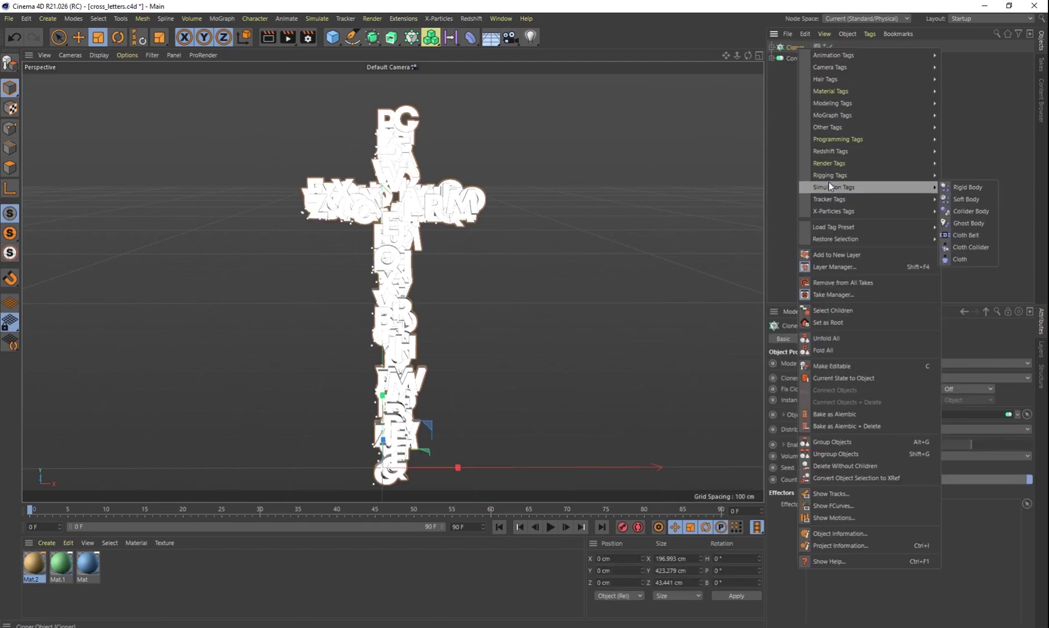
click(958, 186)
Step: Play the simulation to watch the letters fall, then reset to frame 0
click(554, 527)
click(553, 528)
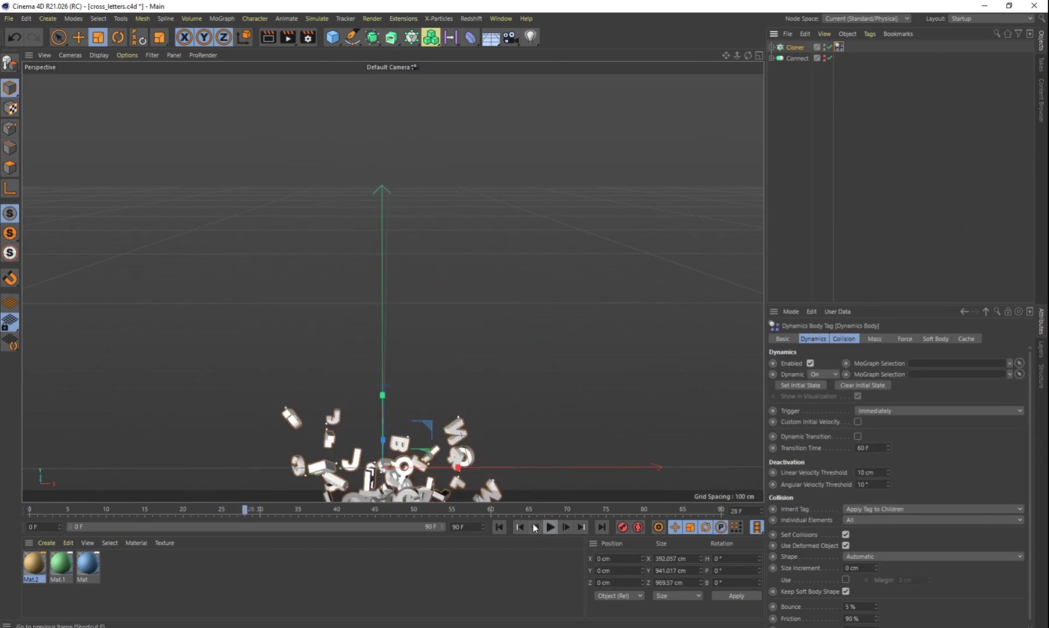
click(500, 527)
click(501, 527)
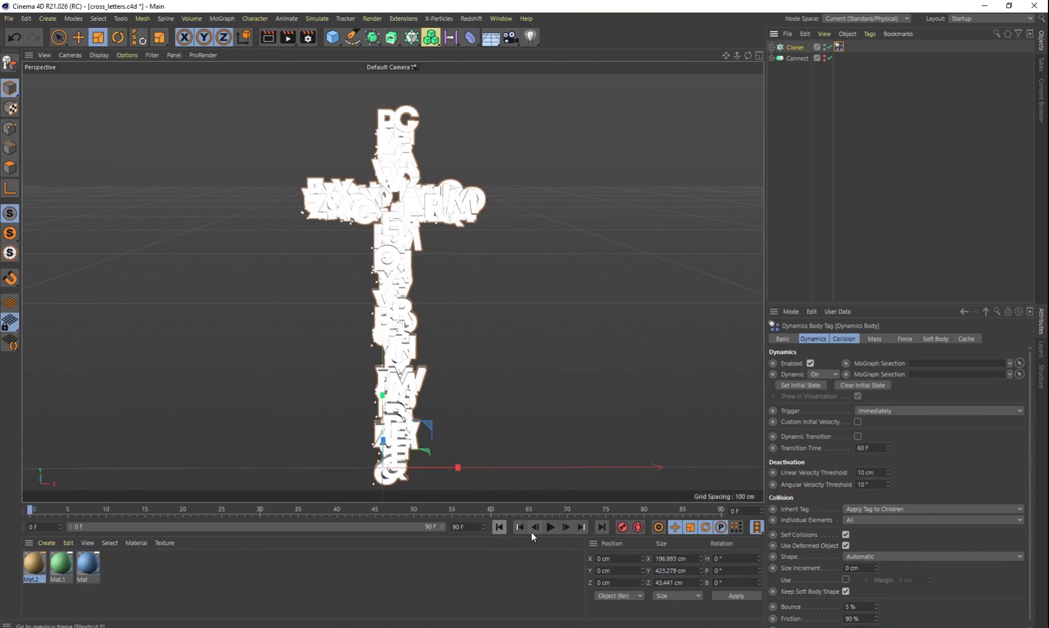
scroll(438, 205, up, 3)
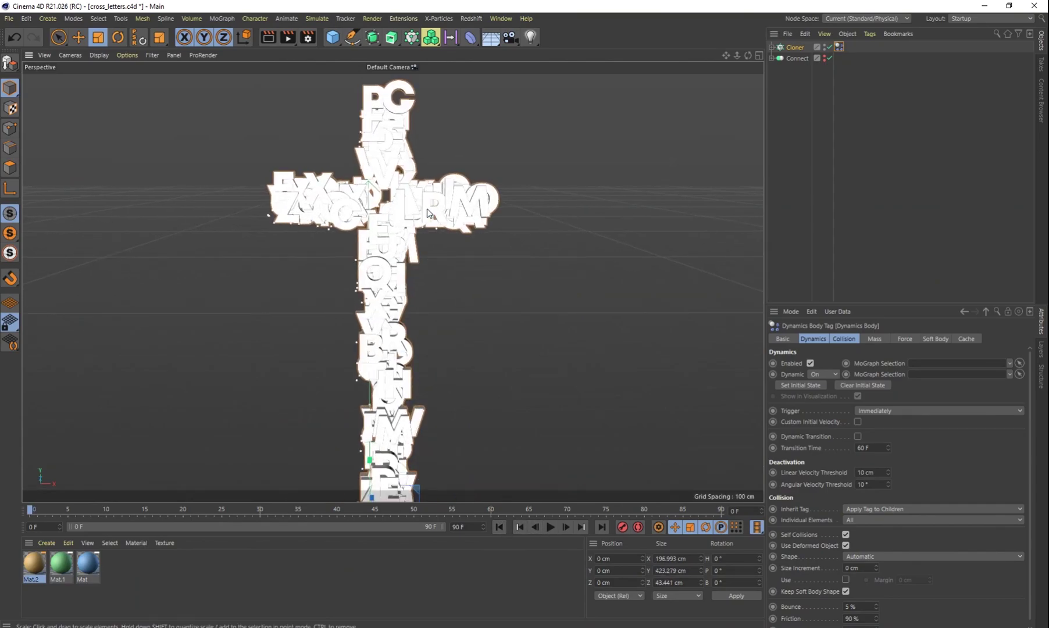
alt+drag(349, 222, 406, 296)
alt+drag(512, 361, 511, 421)
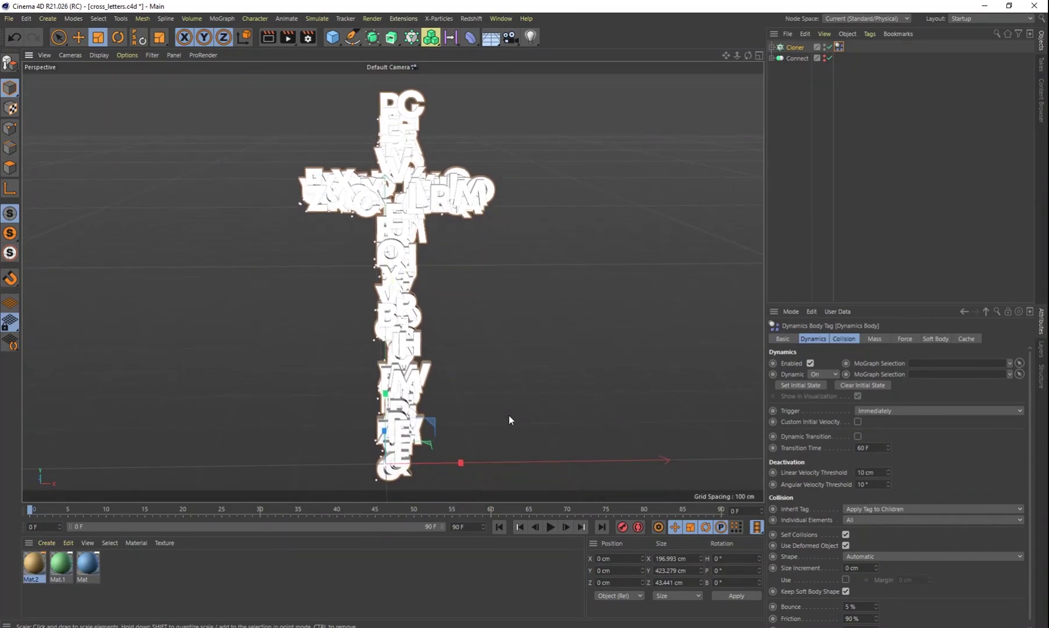
Step: Replay to frame 6, rewind to frame 0, and show the Dynamics Body's Force settings
click(551, 527)
click(553, 527)
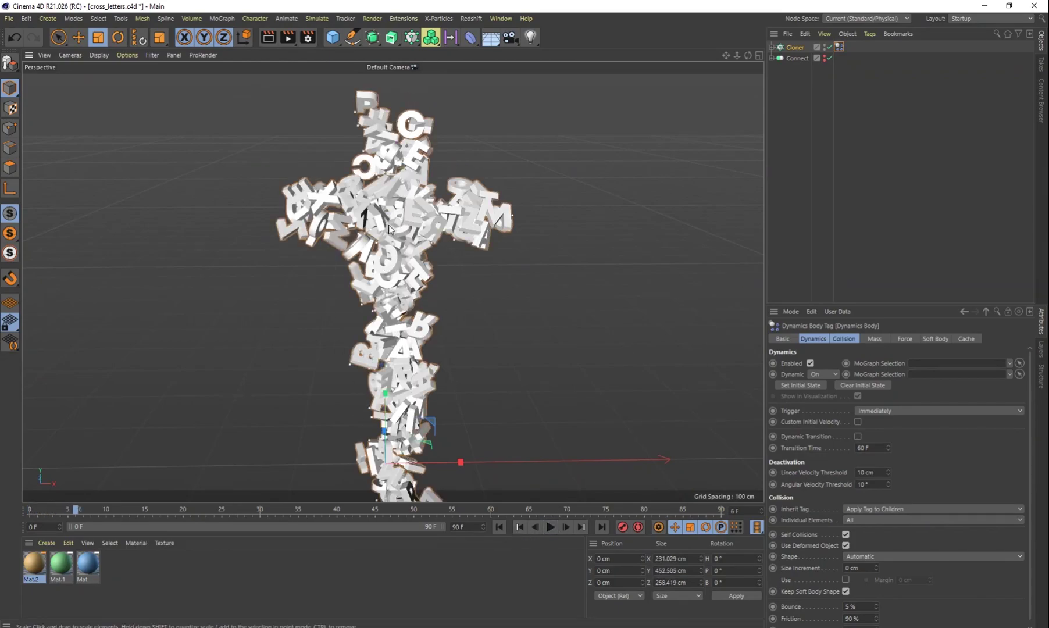
alt+drag(351, 247, 373, 278)
click(500, 526)
alt+drag(452, 422, 618, 294)
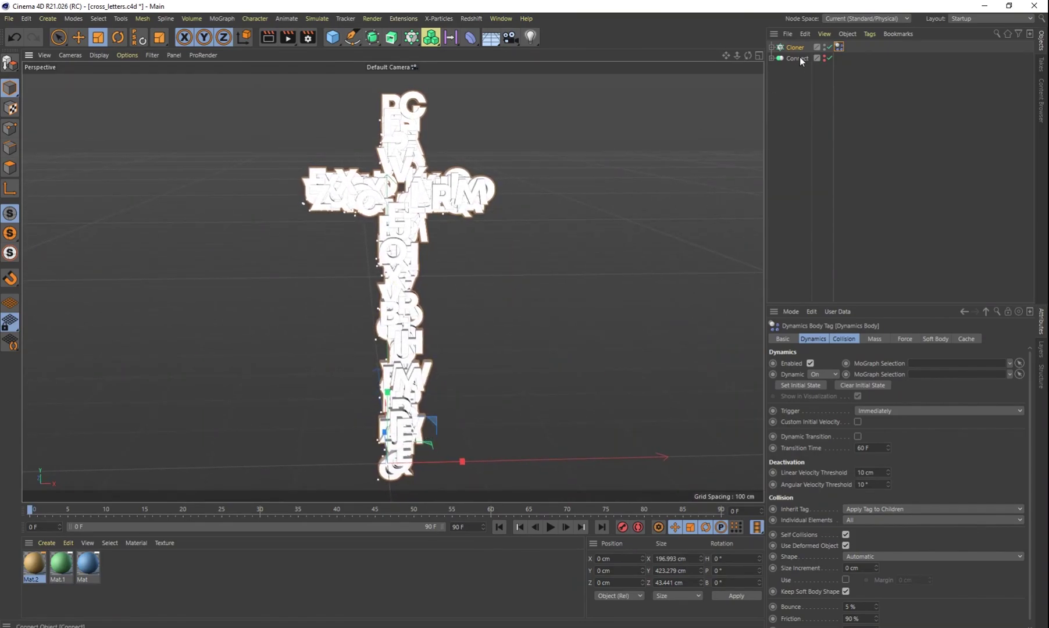
click(904, 339)
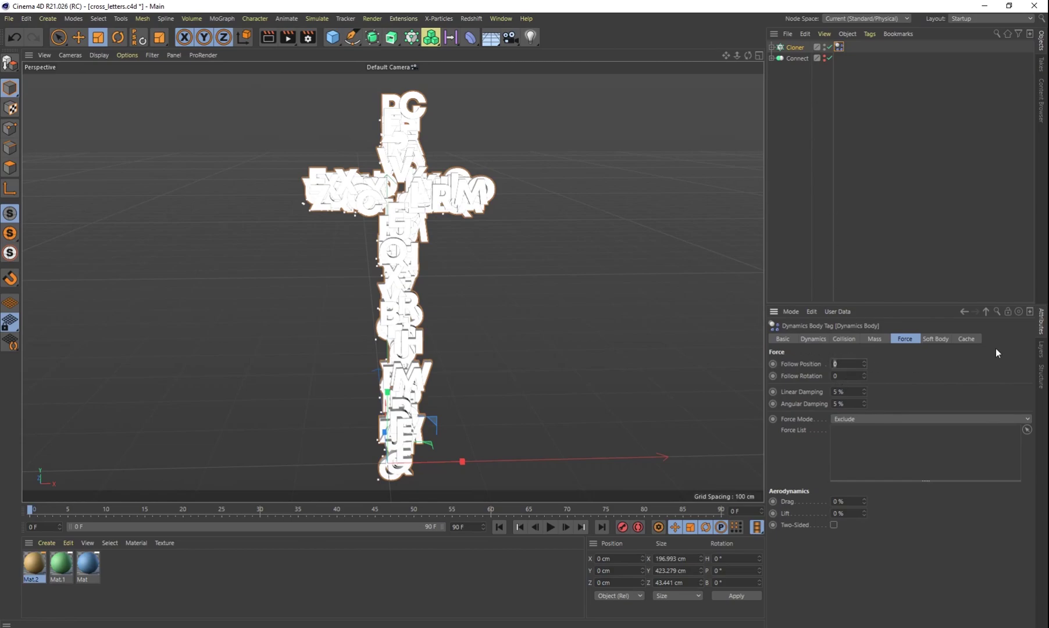
Step: Set Follow Position to 2 and Follow Rotation to 10
text(2)
key(Tab)
text(10)
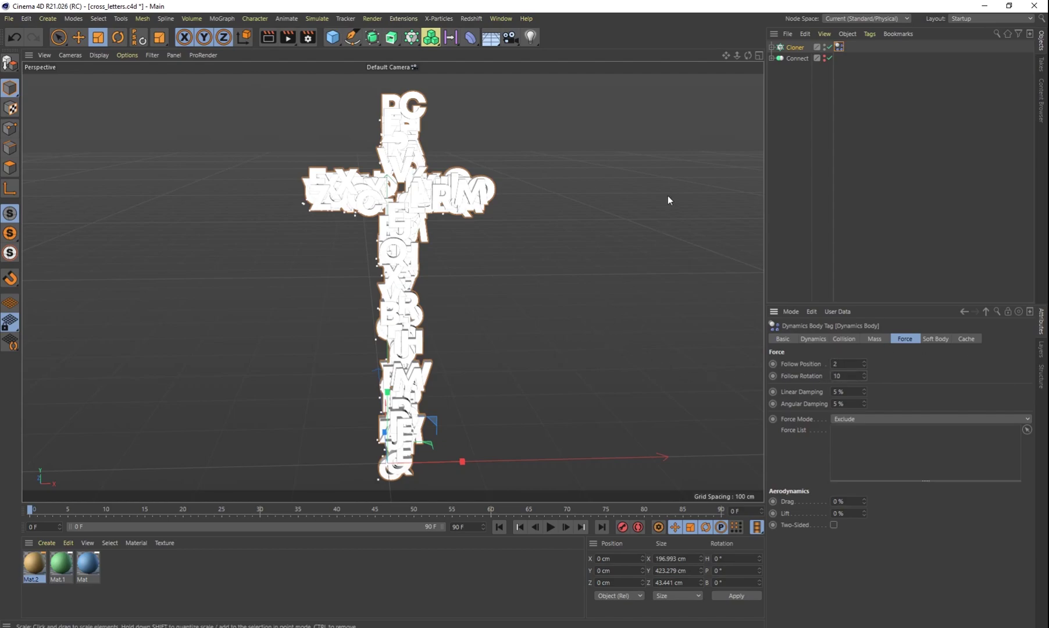
Step: Play the simulation to frame 61, inspect the held cross, then rewind to frame 0
click(551, 527)
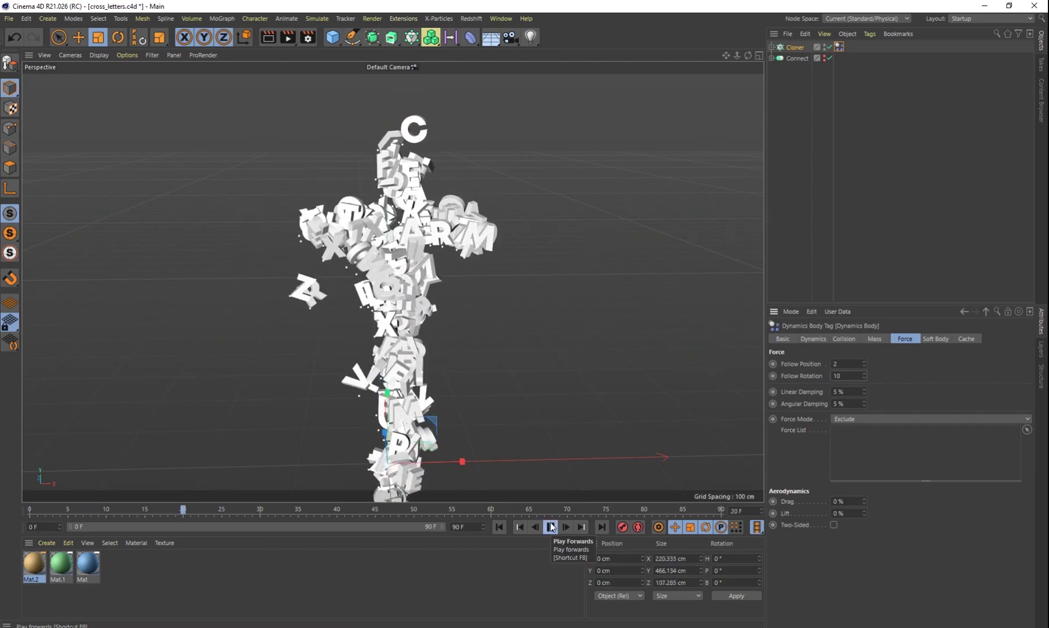
click(550, 526)
mouse_move(477, 390)
alt+mouse_down()
mouse_move(474, 363)
mouse_move(486, 388)
alt+mouse_up()
alt+middle_drag(408, 360, 398, 259)
alt+drag(397, 262, 379, 292)
alt+middle_drag(385, 259, 389, 332)
mouse_move(412, 229)
alt+mouse_down()
mouse_move(565, 233)
mouse_move(412, 251)
alt+mouse_up()
alt+right_drag(411, 250, 460, 248)
alt+drag(367, 226, 340, 238)
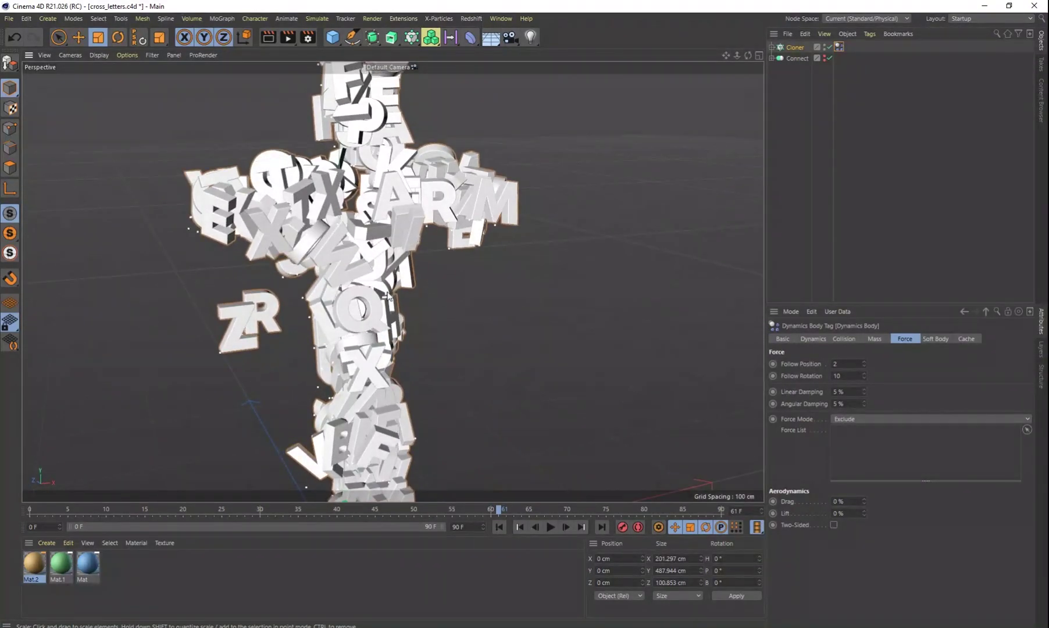
click(500, 526)
click(503, 526)
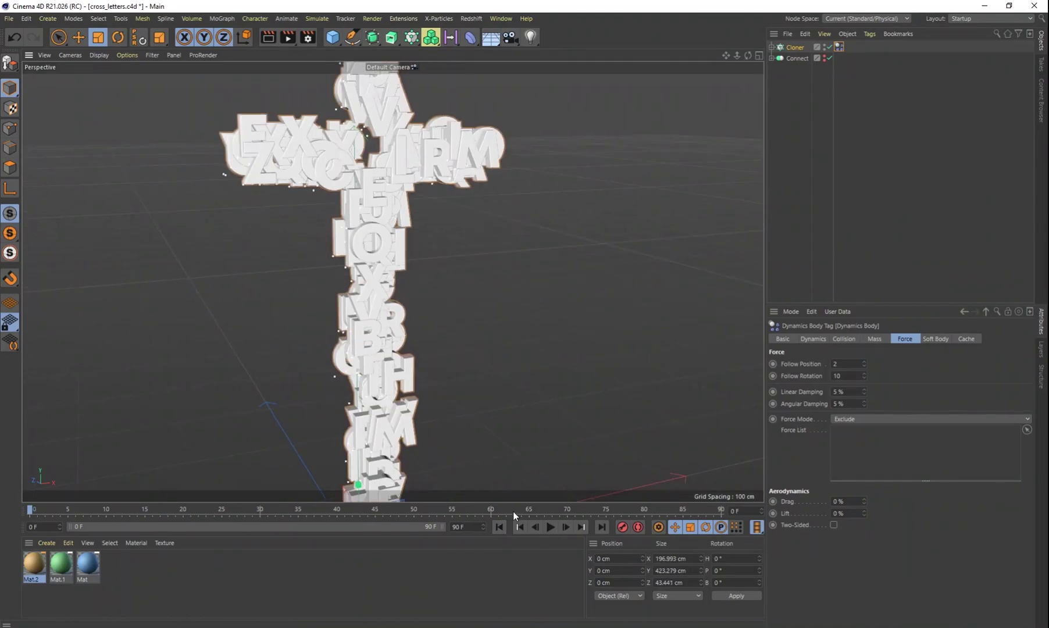
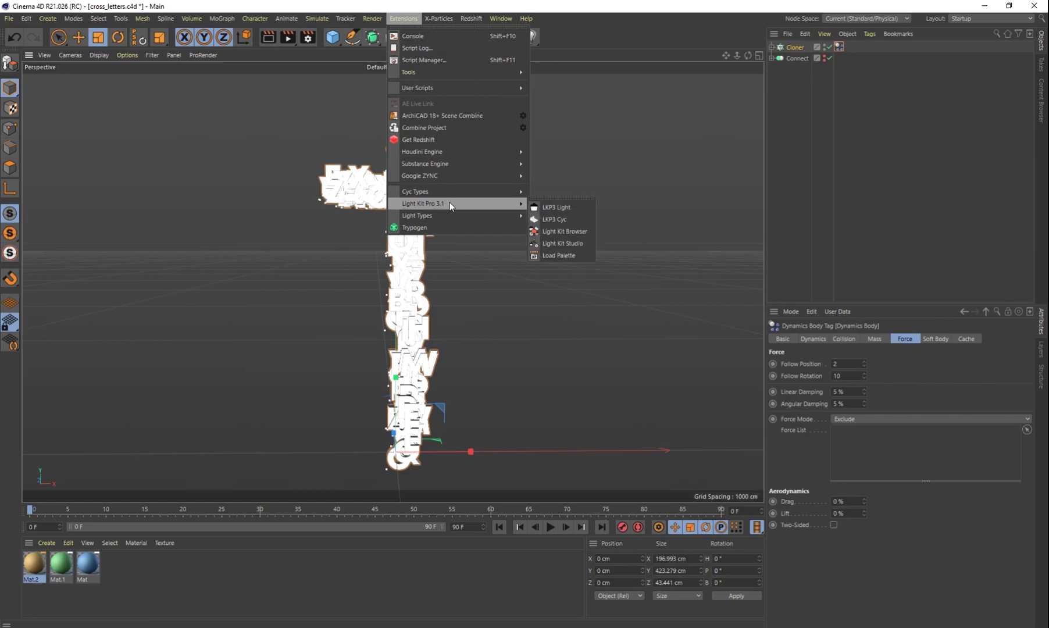
Step: Load the Mr Clean studio preset from the Light Kit Pro 3.1 Light Kit Browser
click(570, 231)
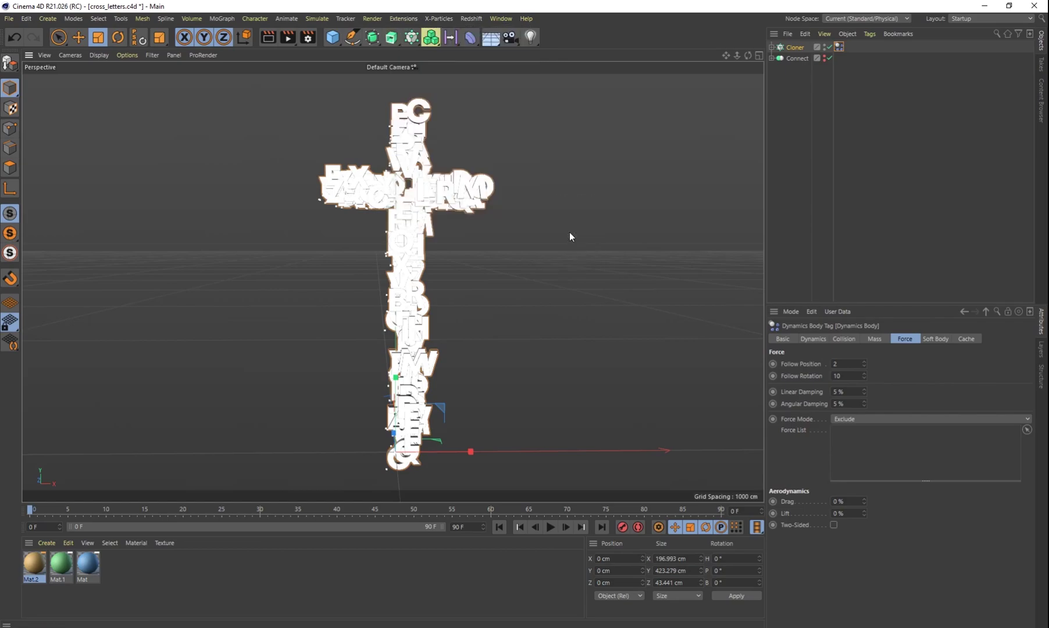
scroll(636, 252, down, 3)
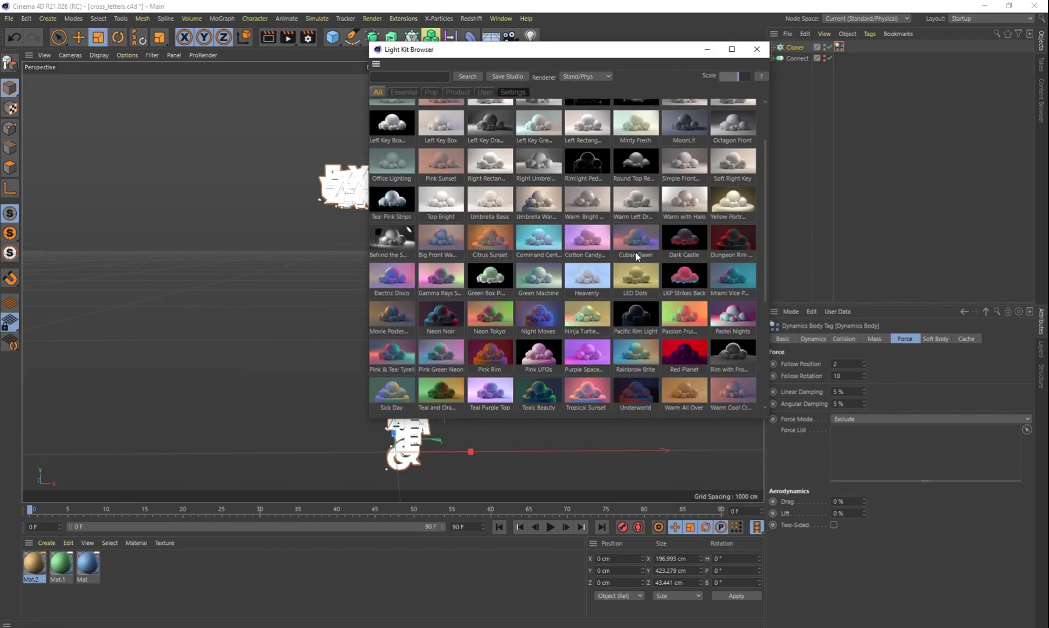
scroll(636, 253, down, 5)
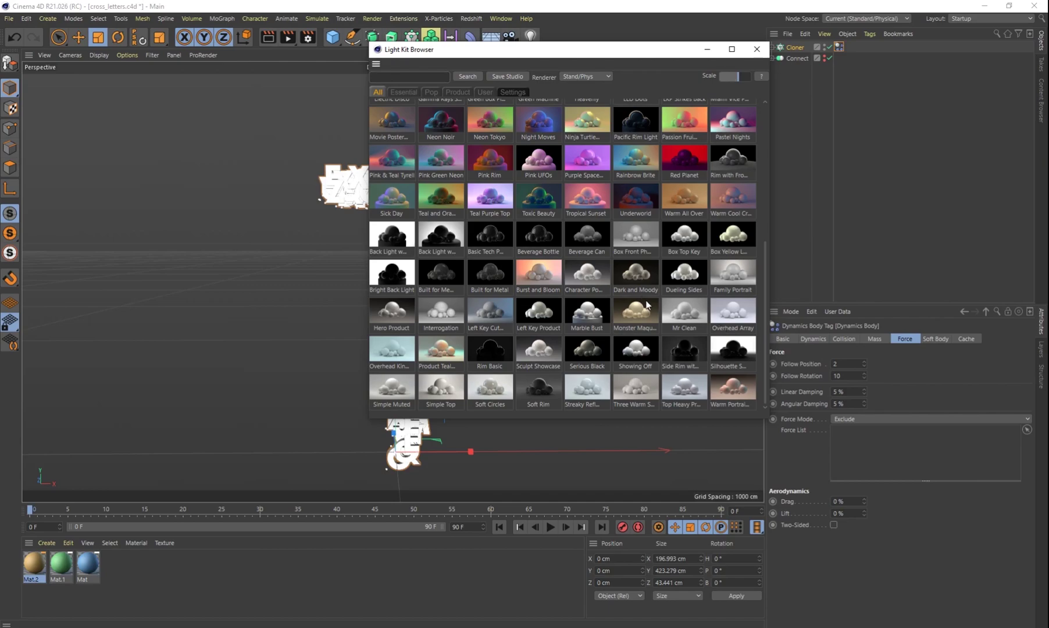
scroll(647, 302, up, 2)
scroll(669, 317, down, 2)
scroll(638, 275, up, 5)
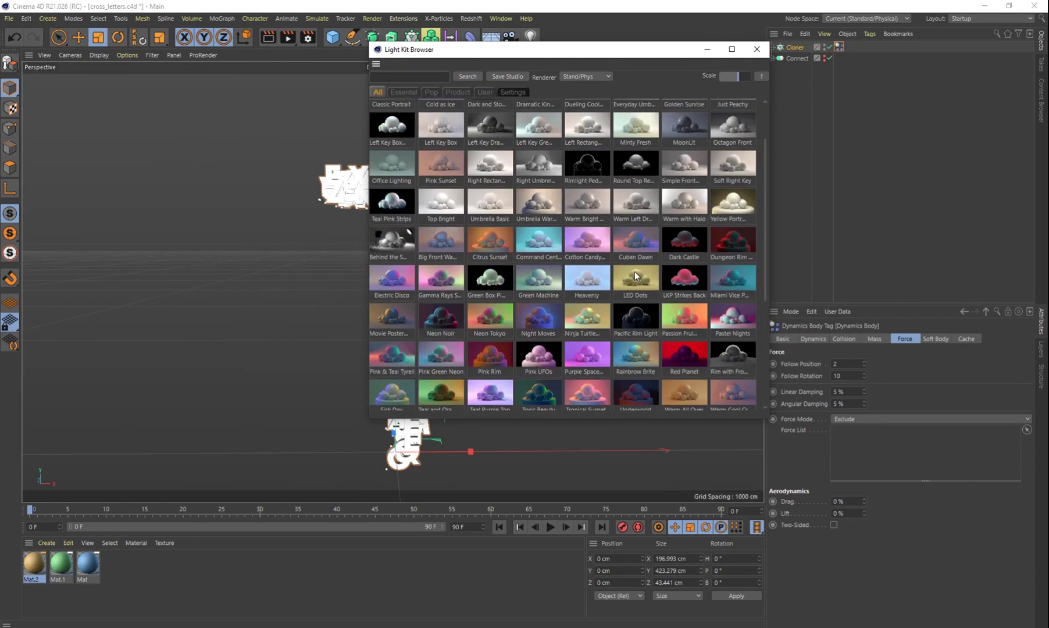
scroll(634, 275, down, 5)
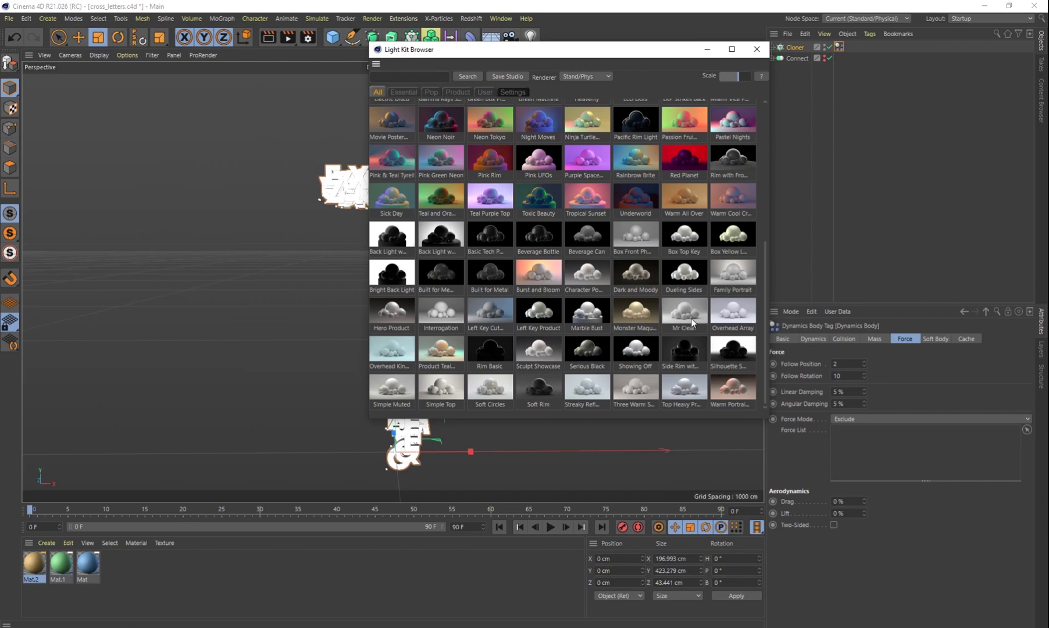
double_click(673, 311)
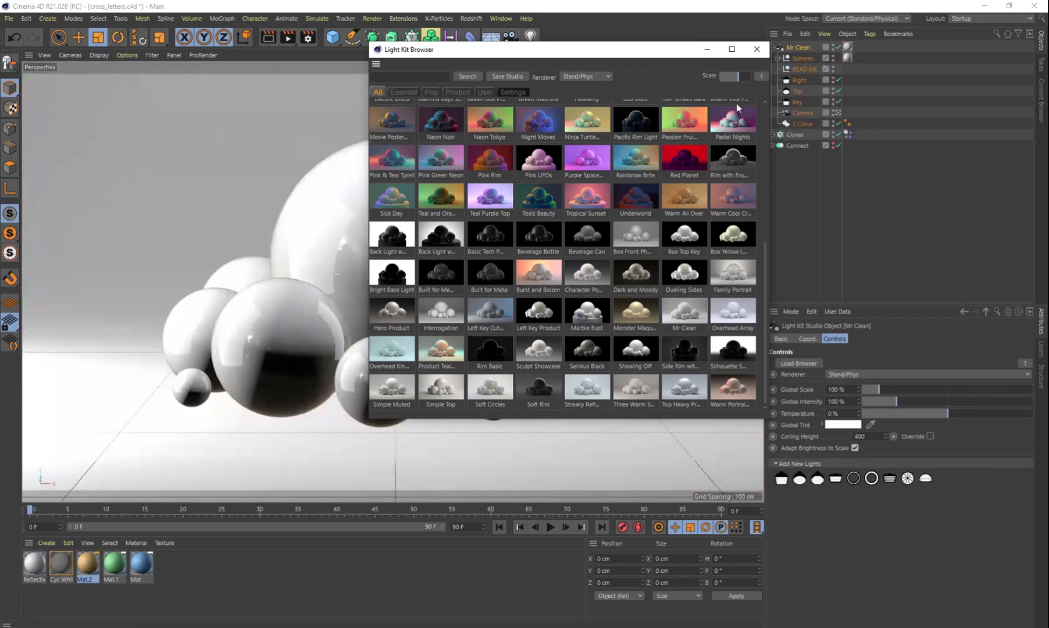
Step: Close the Light Kit Browser and delete the studio's sample Spheres group
click(757, 49)
click(810, 58)
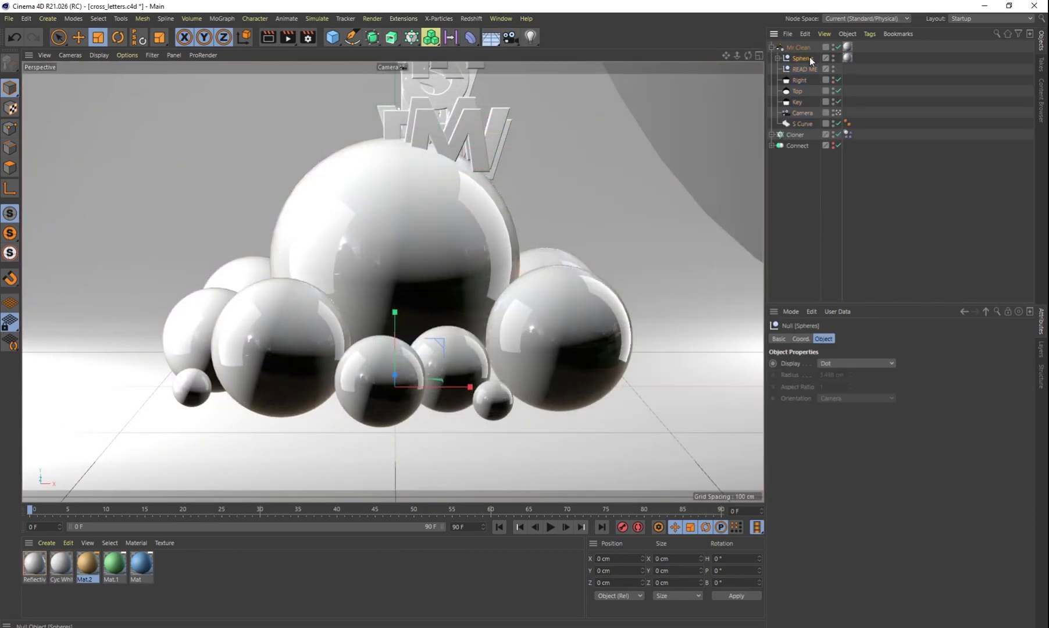
key(Delete)
scroll(549, 204, up, 3)
scroll(549, 204, down, 2)
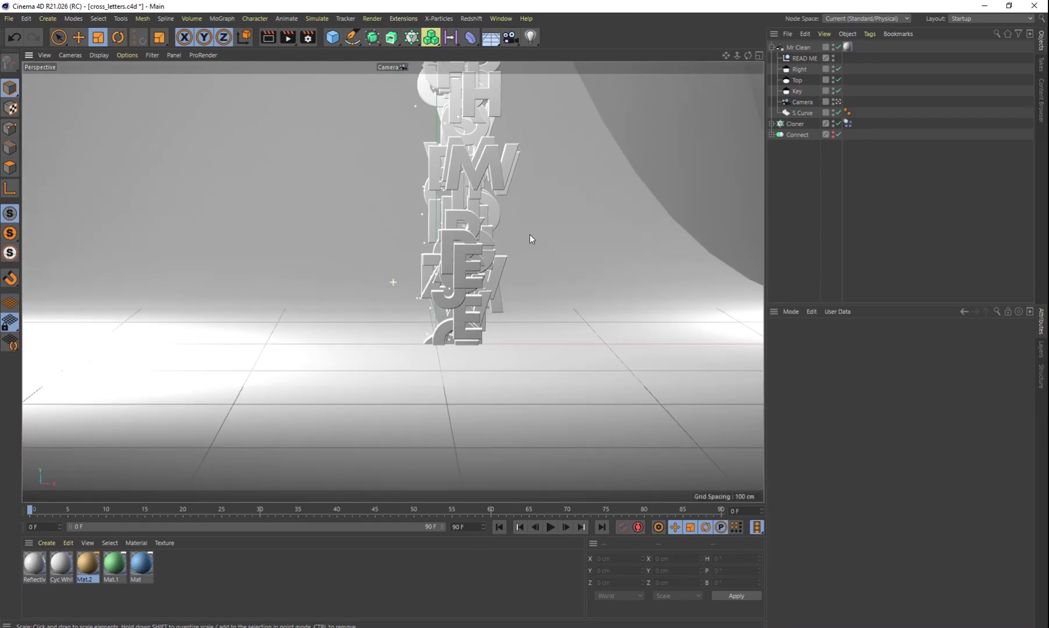
alt+middle_drag(530, 235, 486, 324)
scroll(492, 276, down, 3)
scroll(492, 274, down, 10)
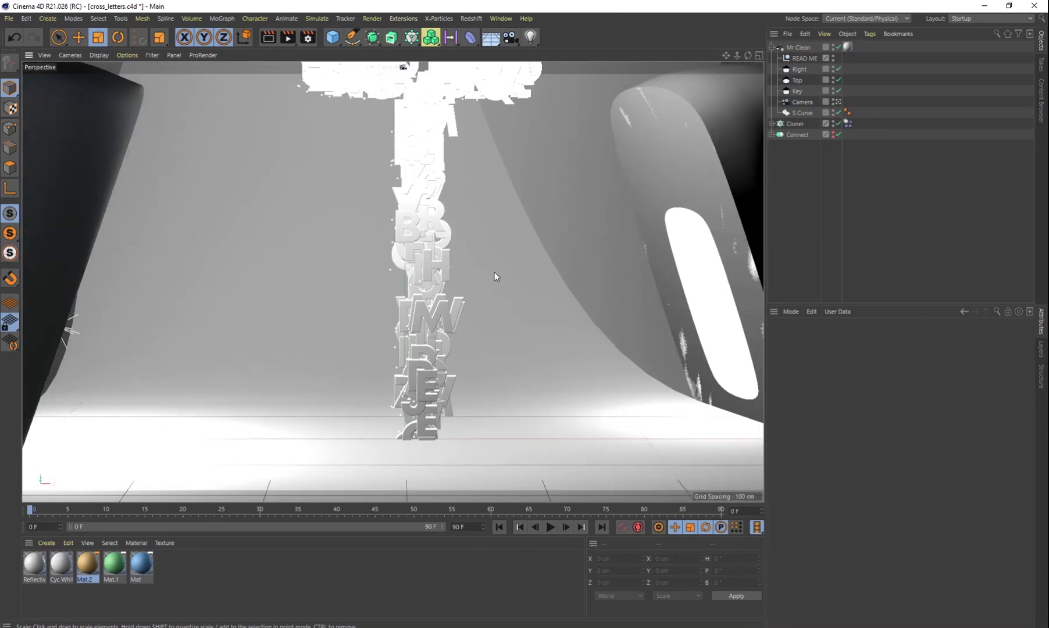
scroll(504, 260, down, 10)
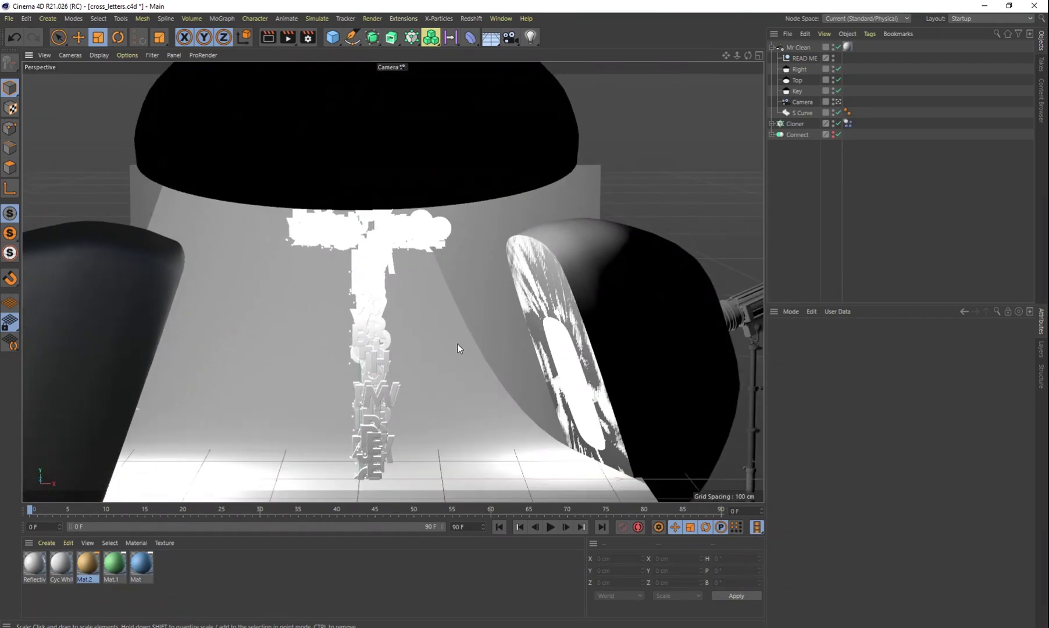
alt+middle_drag(457, 344, 465, 283)
Step: Scale the Cloner and Connect cross down to about 90% and lower it on Y
click(796, 123)
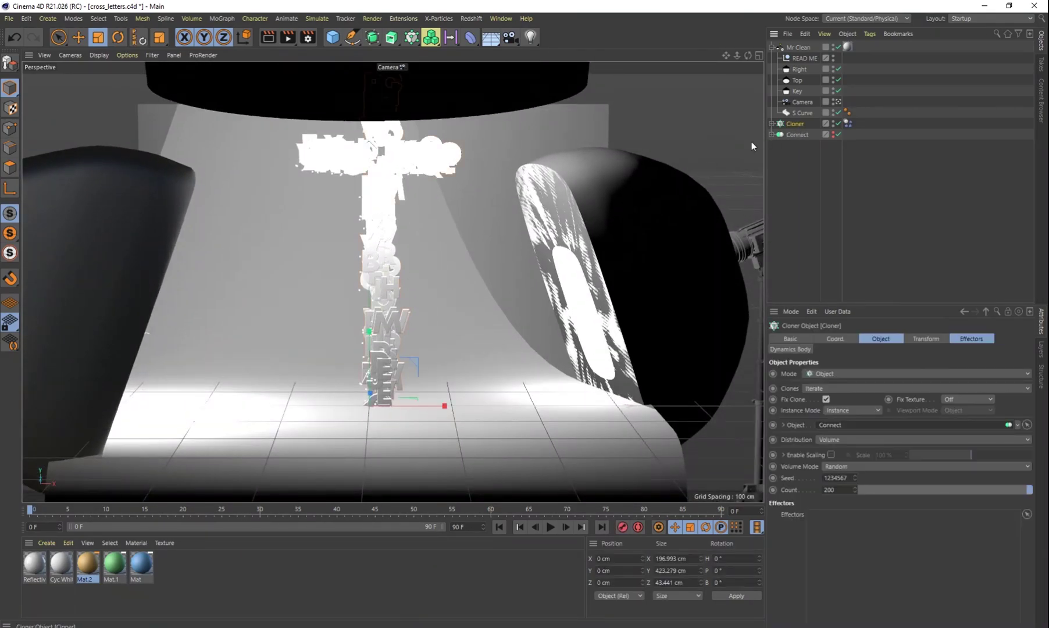
click(805, 137)
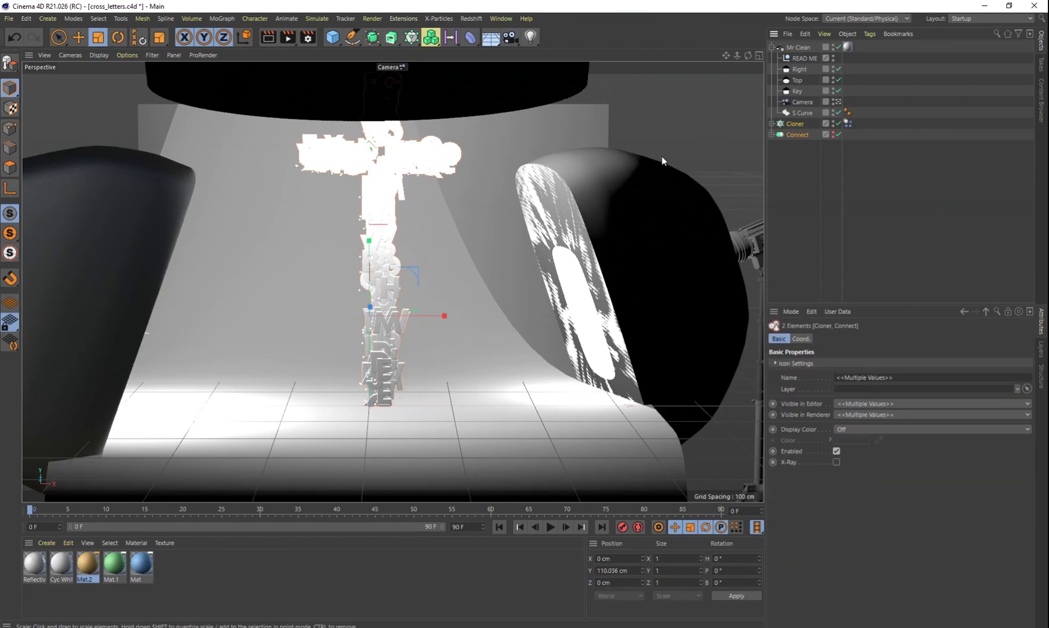
key(t)
drag(412, 246, 336, 372)
key(e)
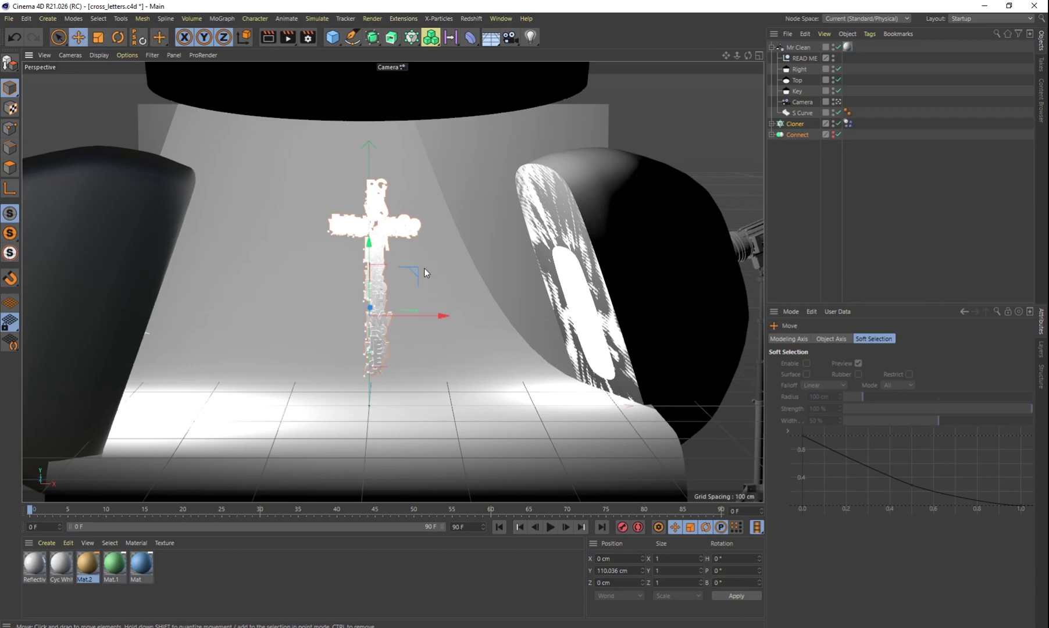
drag(370, 243, 355, 268)
Step: Shrink the Cloner and Connect cross slightly further, to about 98.8%
scroll(445, 299, up, 2)
scroll(430, 301, up, 4)
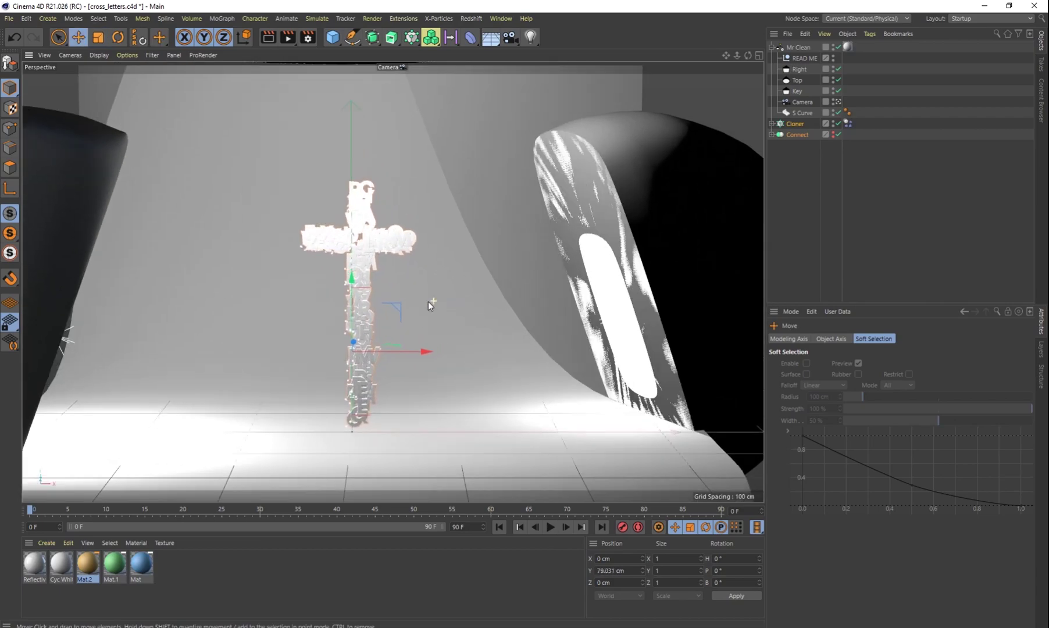
alt+middle_drag(424, 299, 503, 280)
scroll(464, 290, up, 2)
alt+drag(553, 349, 550, 352)
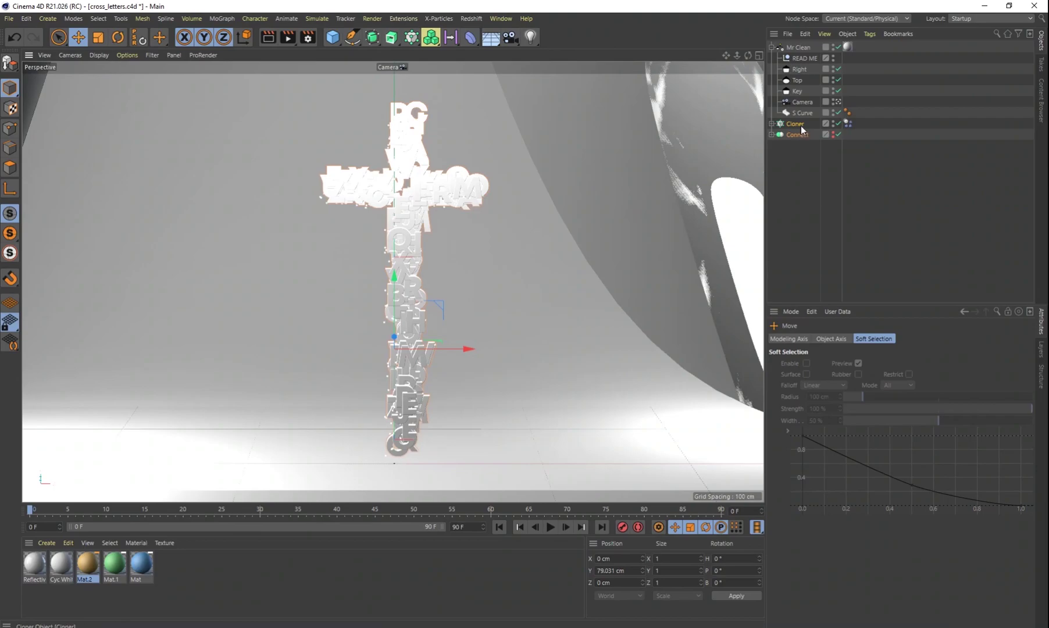
drag(803, 152, 790, 120)
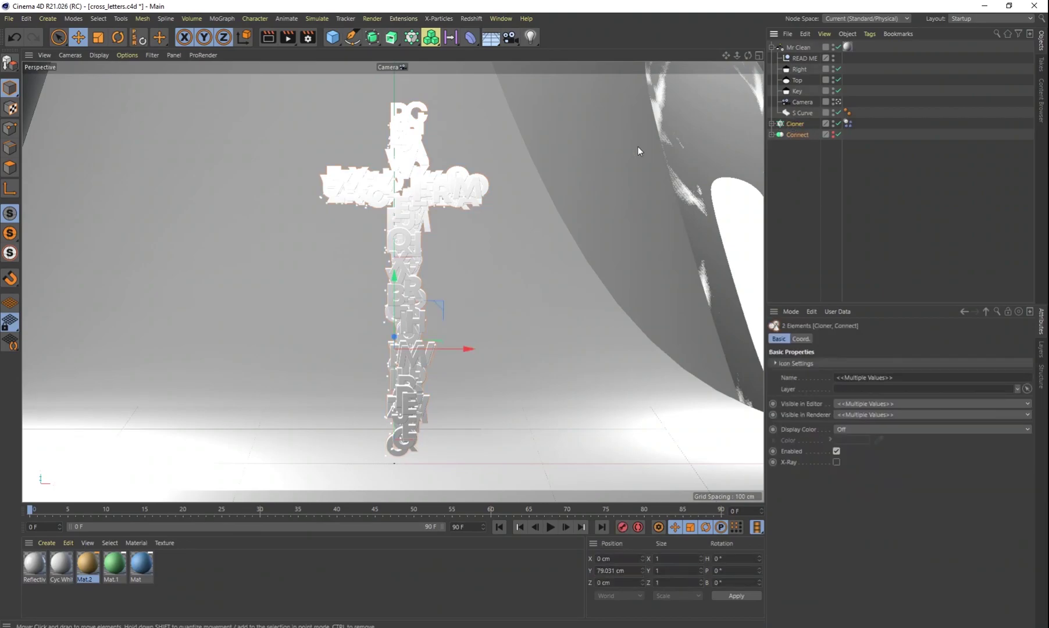
key(t)
drag(488, 158, 472, 170)
Step: Deselect the cross, reframe the view and select the S Curve cyc object
click(832, 162)
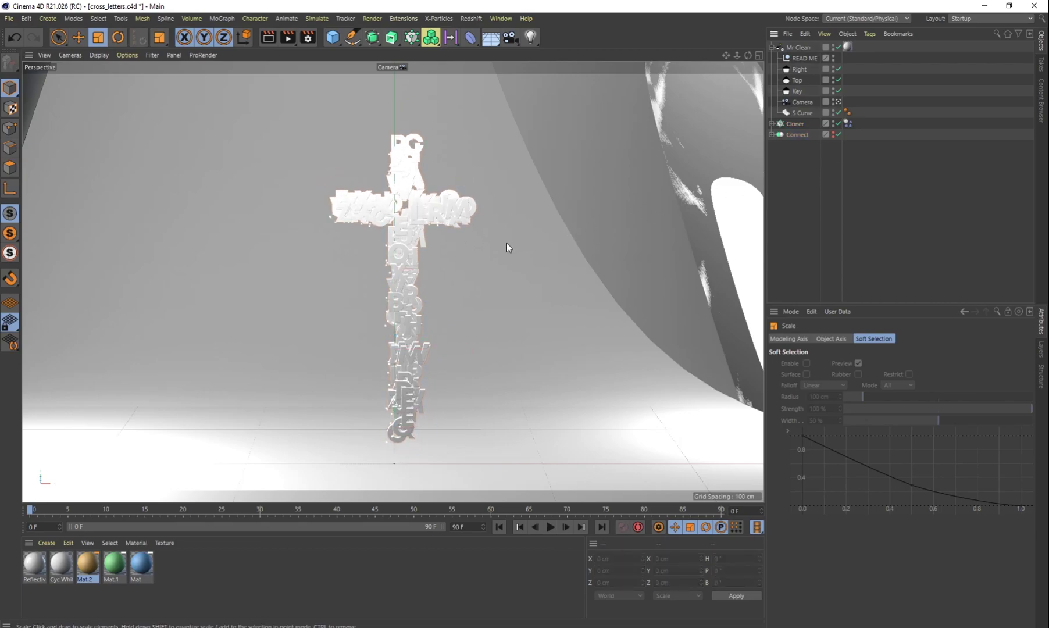
mouse_move(506, 248)
alt+middle_down()
mouse_move(525, 246)
mouse_move(492, 250)
alt+middle_up()
scroll(451, 274, up, 3)
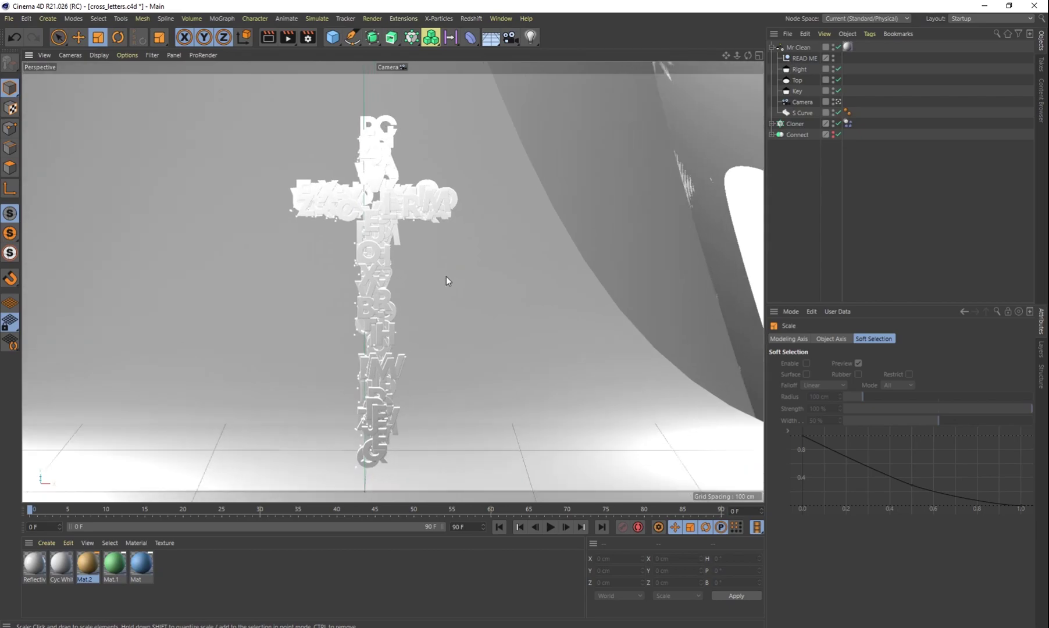
alt+middle_drag(447, 276, 434, 276)
click(802, 112)
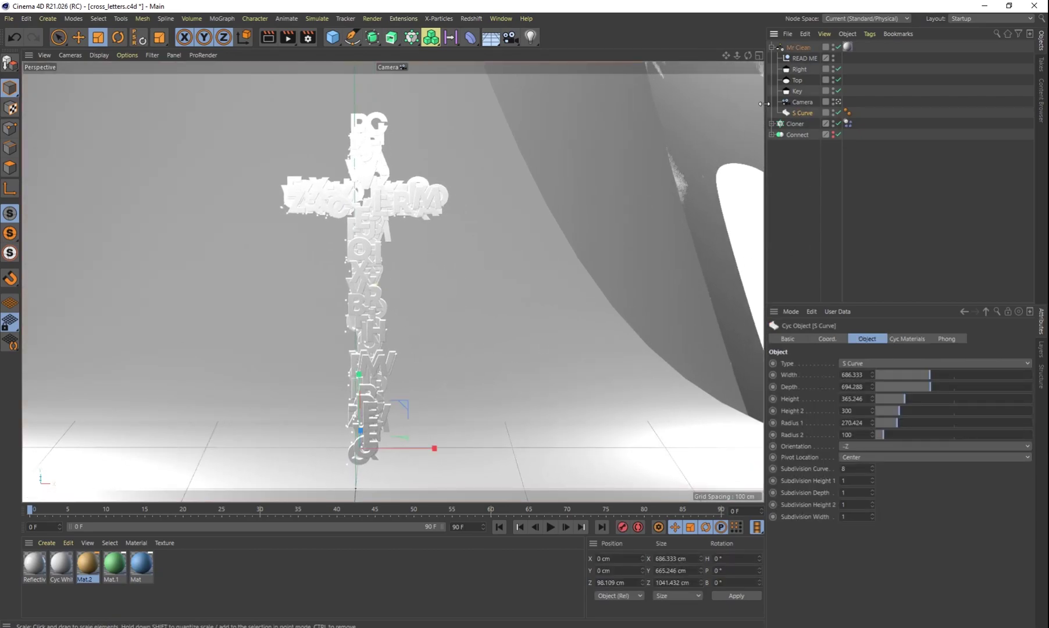
right_click(805, 110)
mouse_move(865, 225)
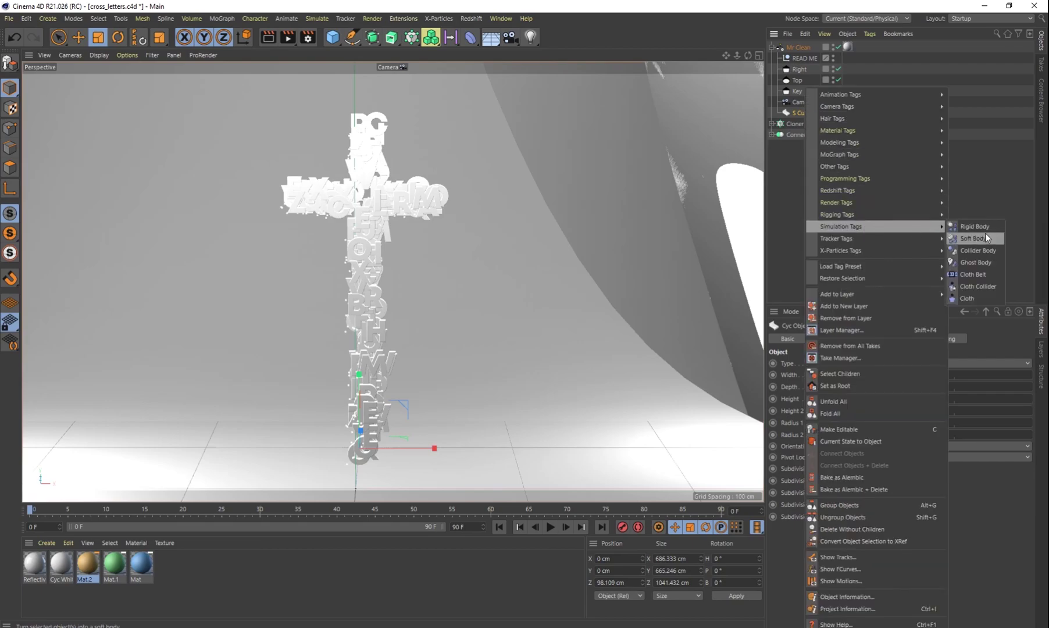
click(983, 247)
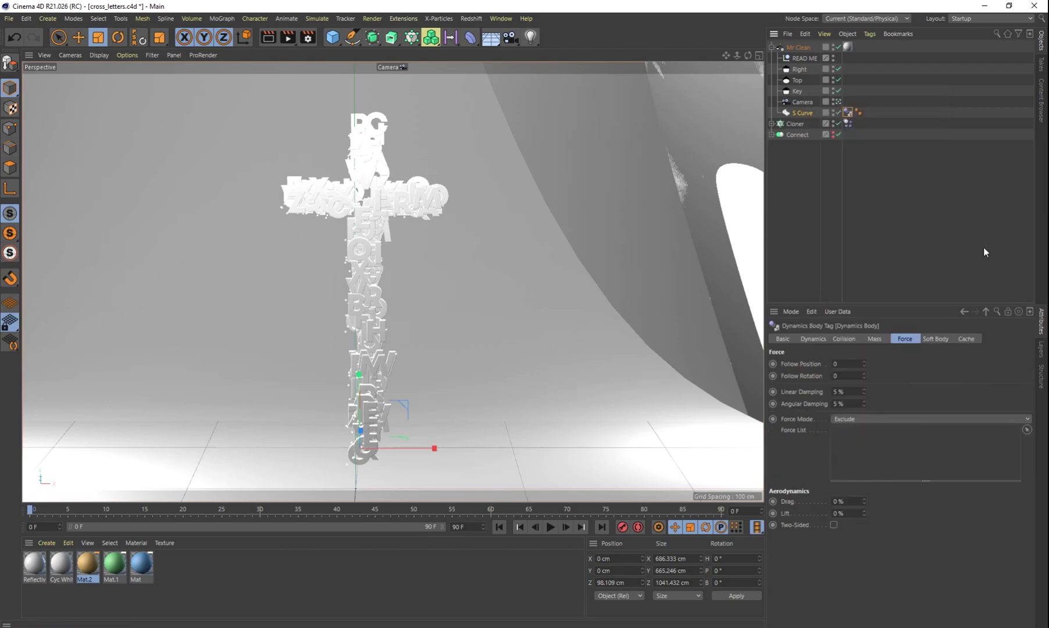
click(499, 527)
click(552, 527)
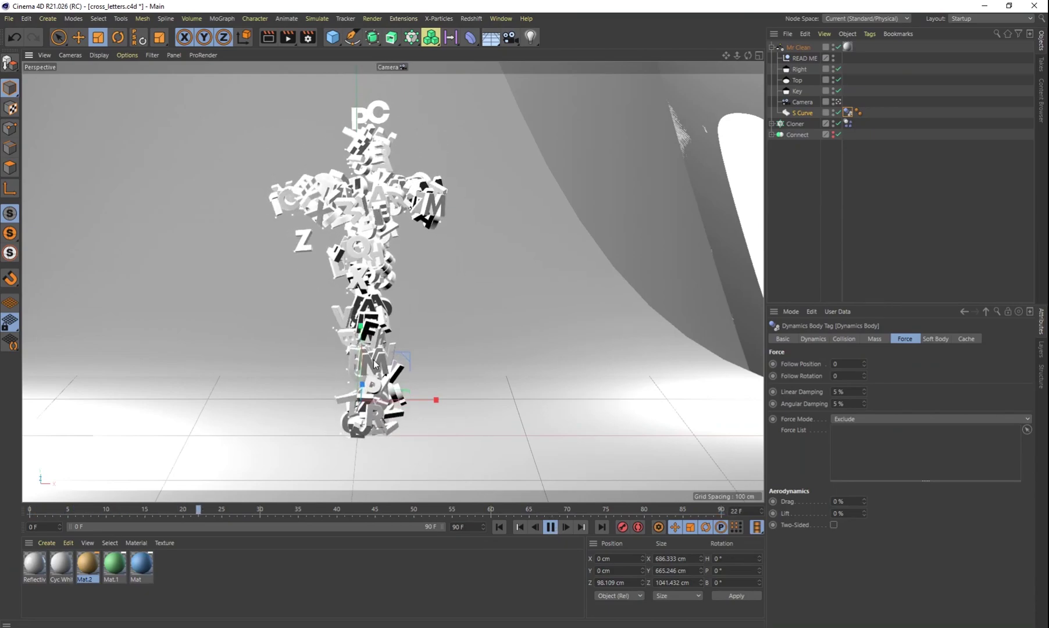
click(552, 528)
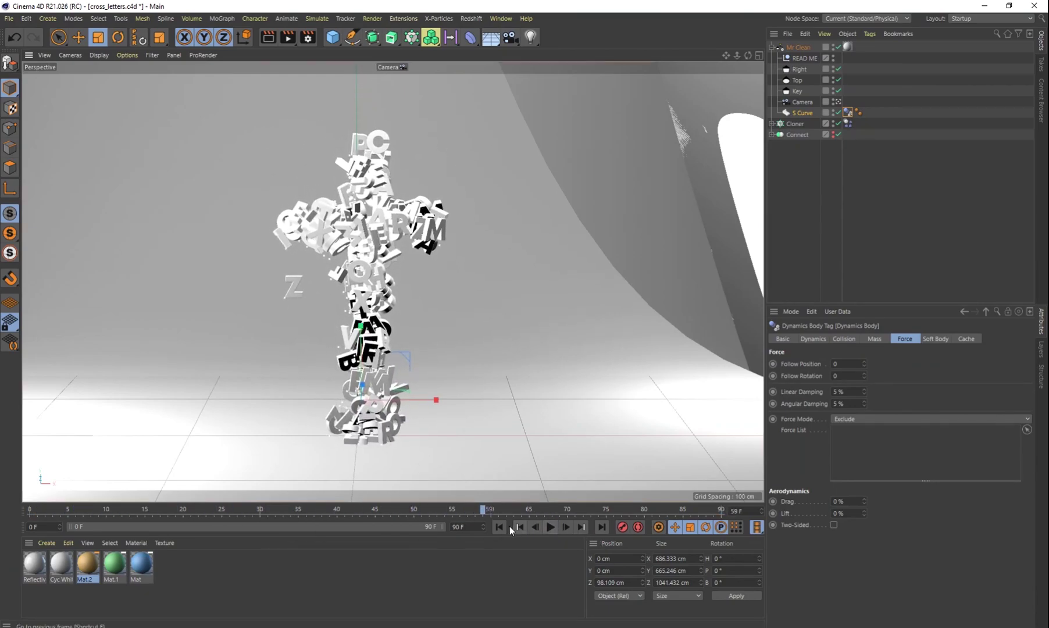
click(498, 527)
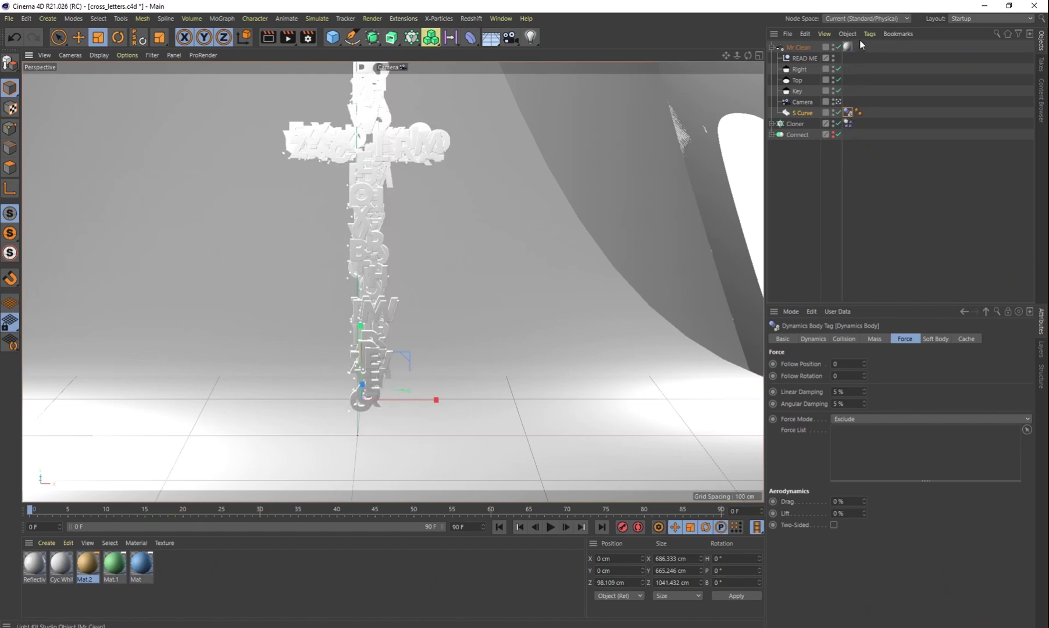
click(848, 123)
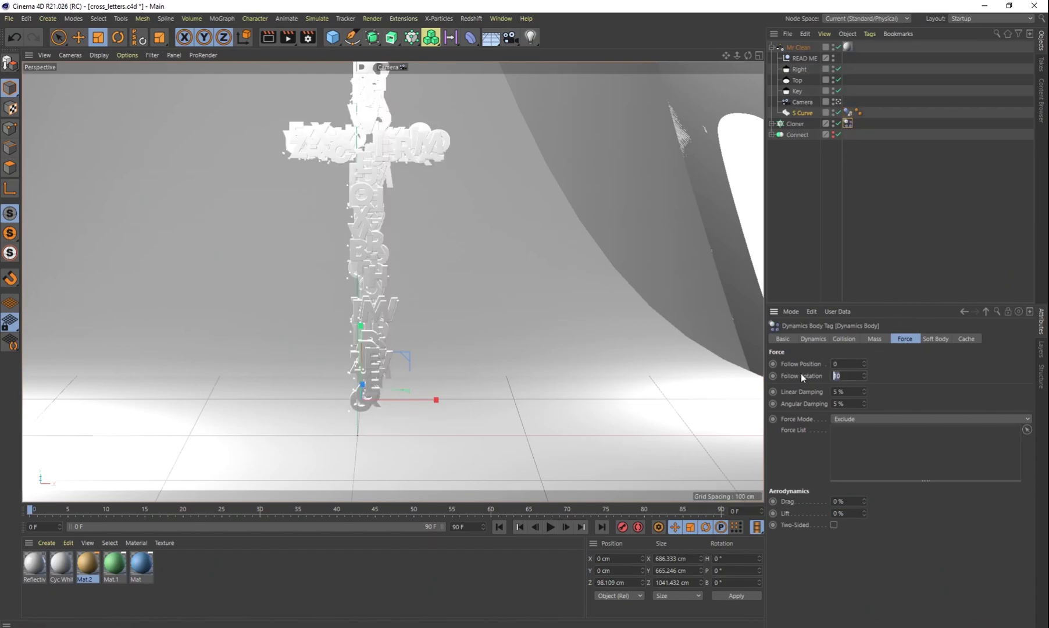
key(Return)
click(550, 527)
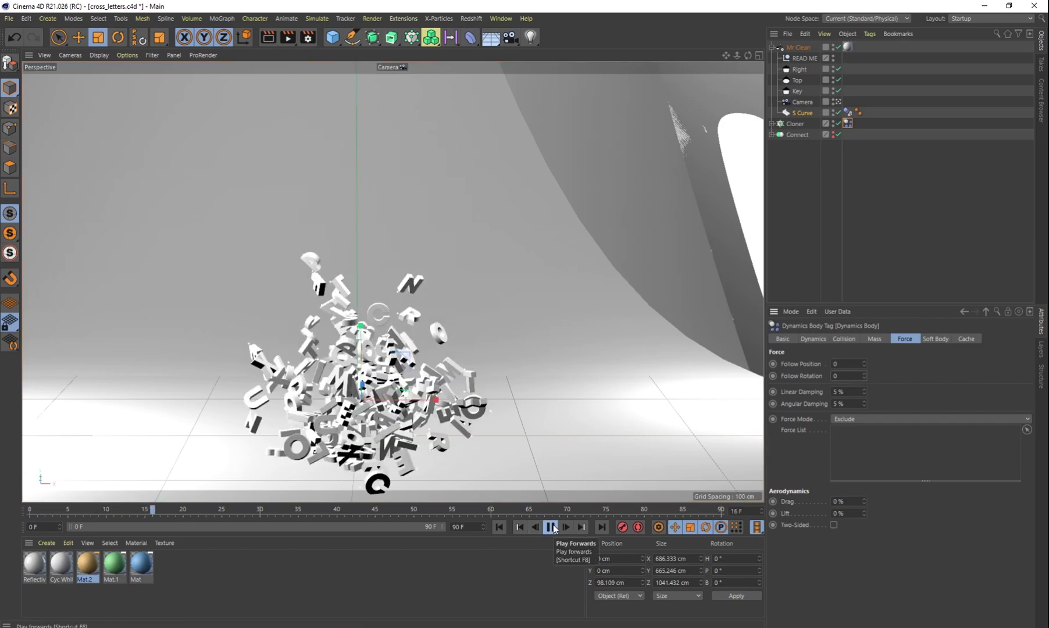
click(551, 527)
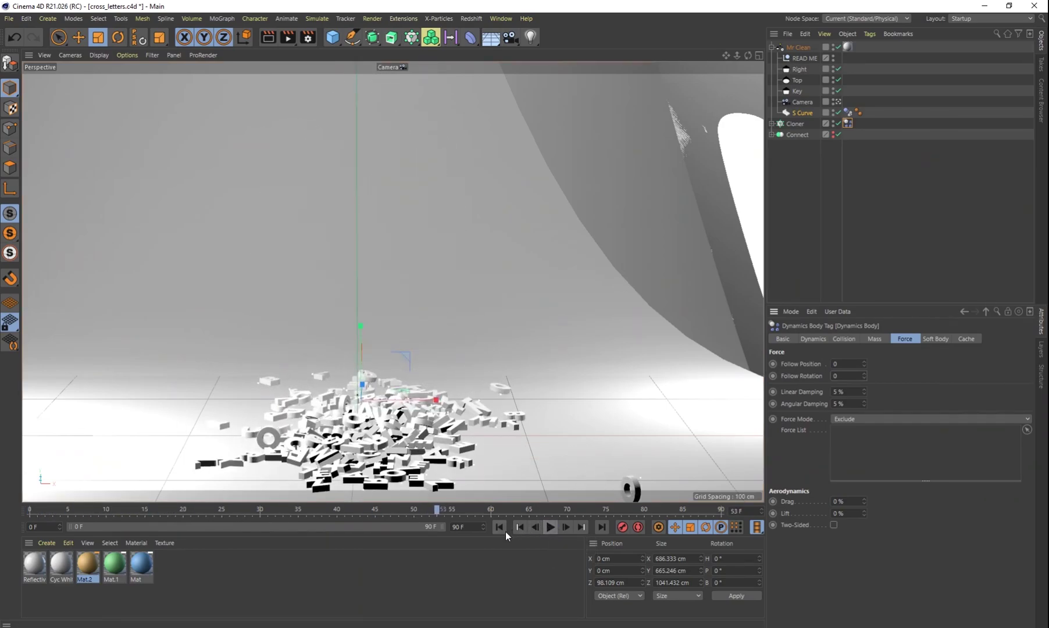
click(501, 528)
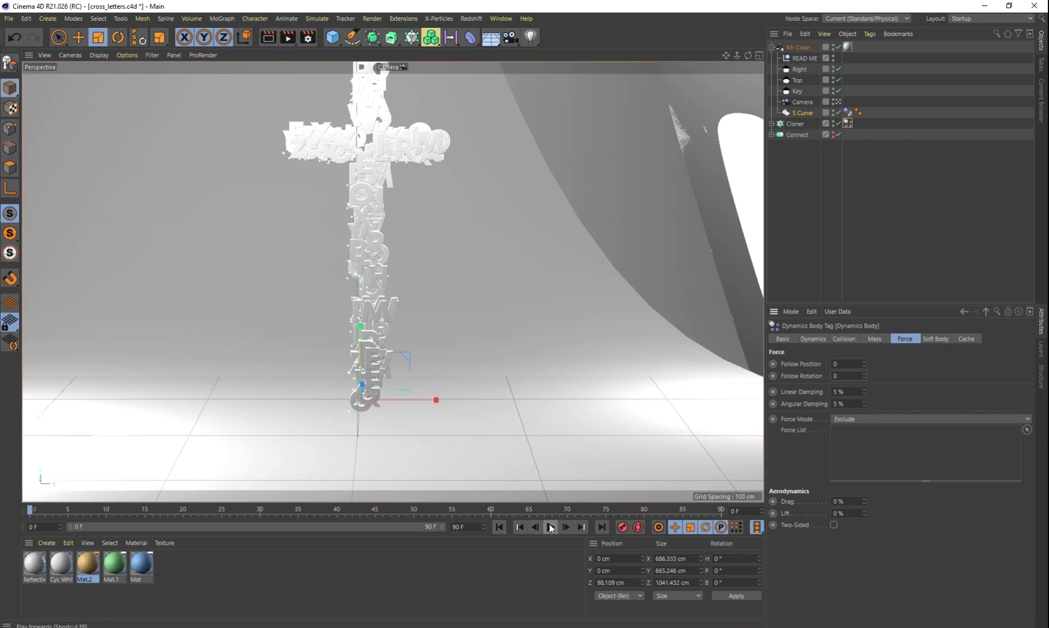
click(551, 527)
click(550, 527)
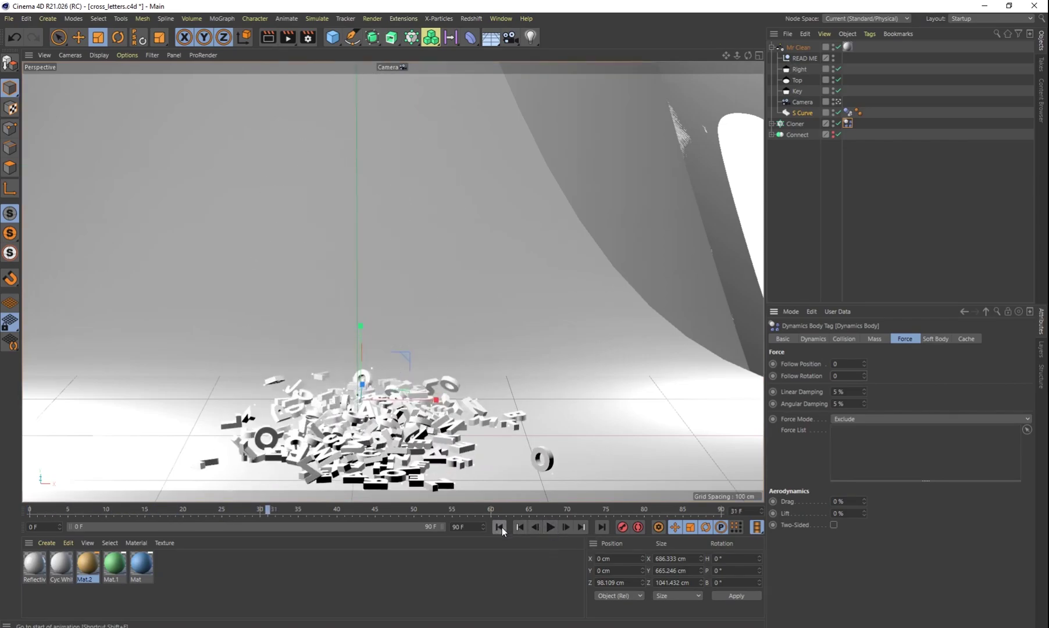
click(503, 529)
drag(845, 364, 812, 365)
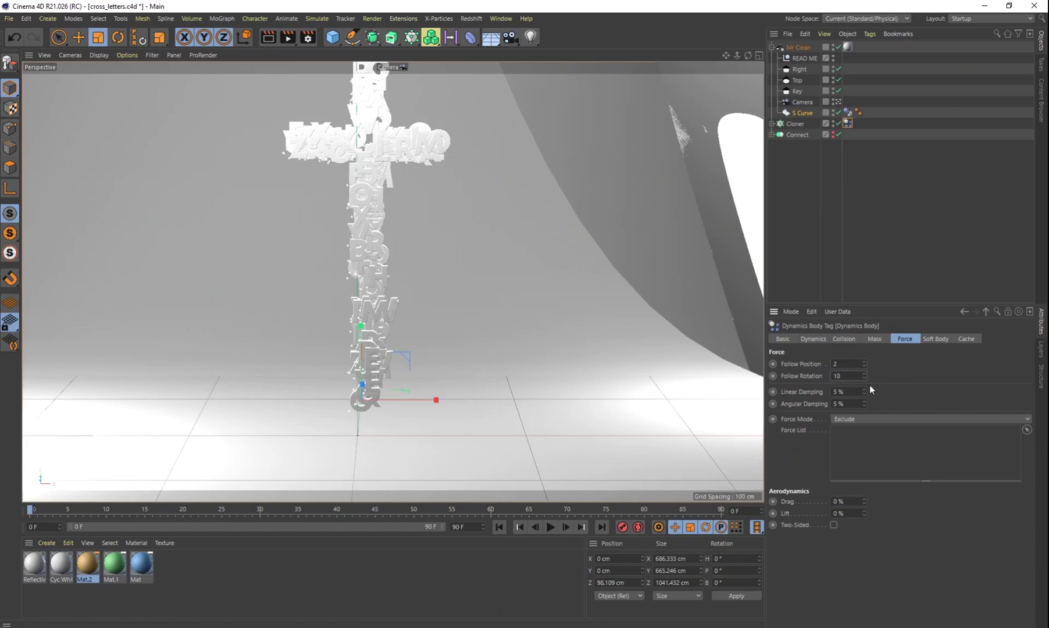
click(551, 527)
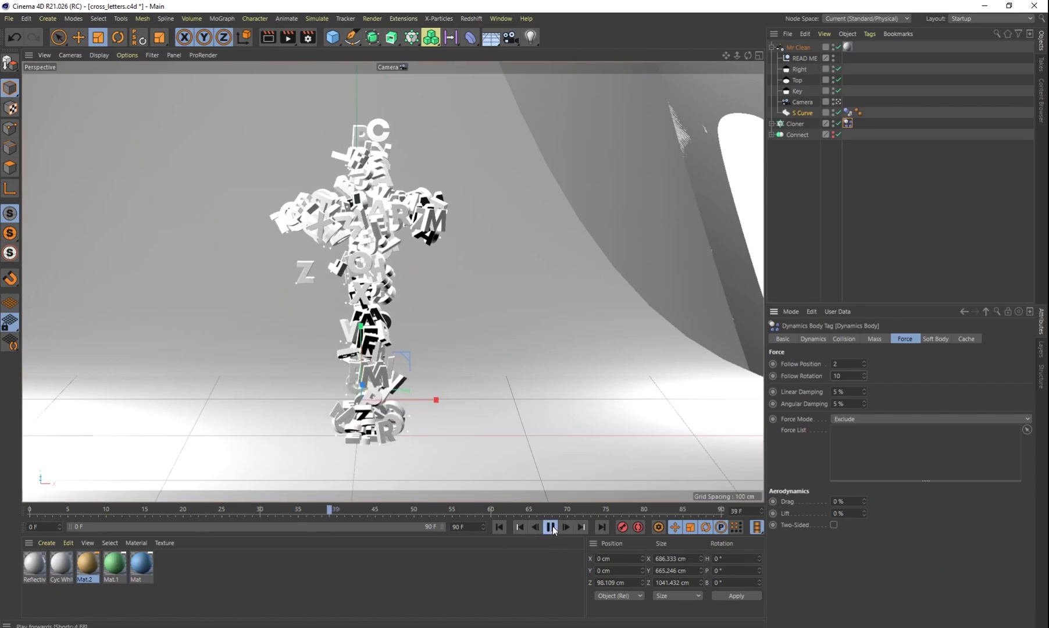
click(551, 526)
alt+drag(434, 342, 403, 306)
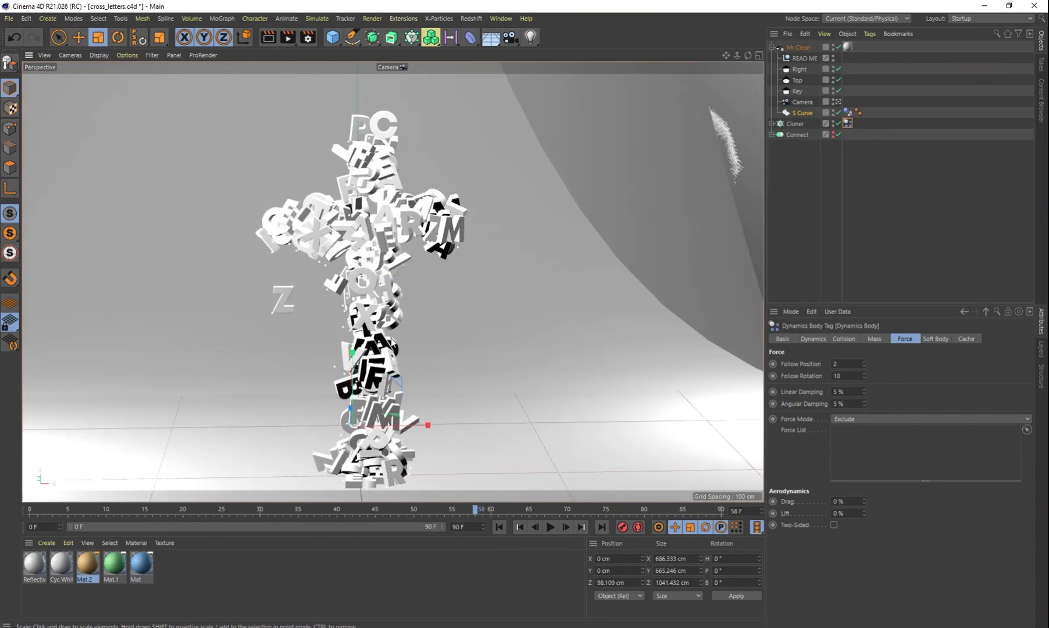
alt+drag(393, 344, 396, 446)
mouse_move(439, 402)
alt+mouse_down()
mouse_move(398, 398)
mouse_move(415, 394)
mouse_move(421, 410)
alt+mouse_up()
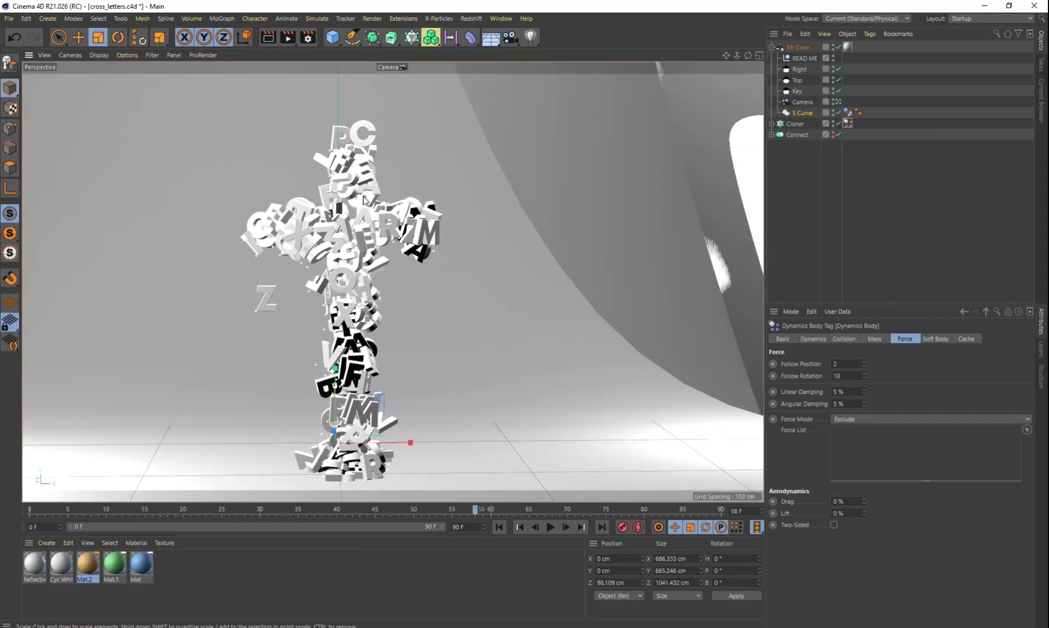
mouse_move(365, 307)
alt+mouse_down()
mouse_move(460, 313)
mouse_move(369, 304)
alt+mouse_up()
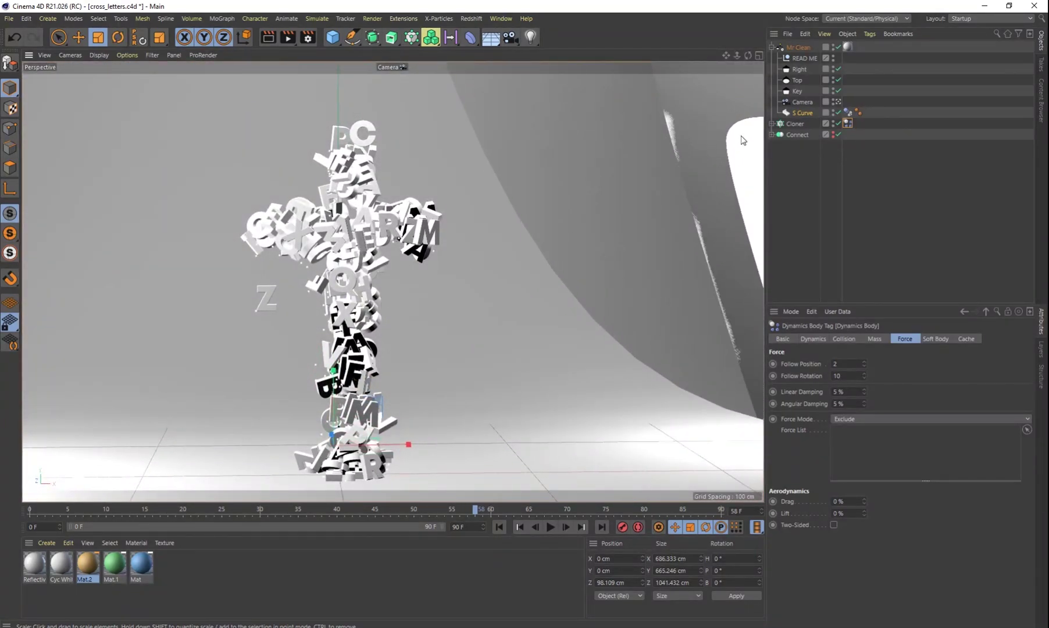
Step: Set the Cloner's Transform scale S.X, S.Y and S.Z to 0.7
click(795, 121)
click(924, 338)
click(876, 389)
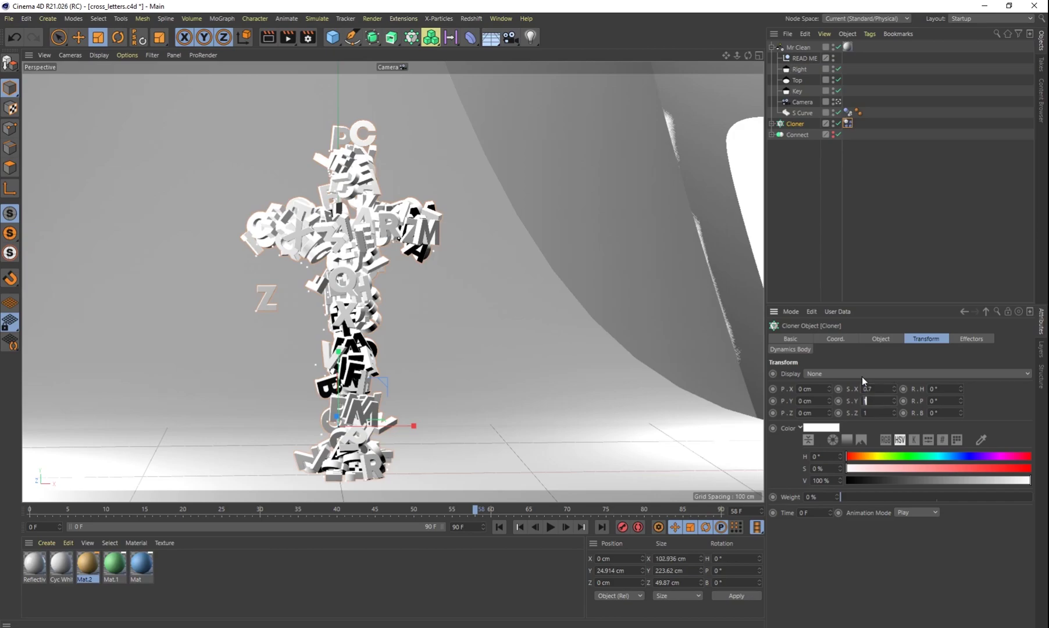
key(Tab)
text(.7)
key(Return)
Step: Rewind to frame 0 and raise the Cloner's Count to 300
click(503, 526)
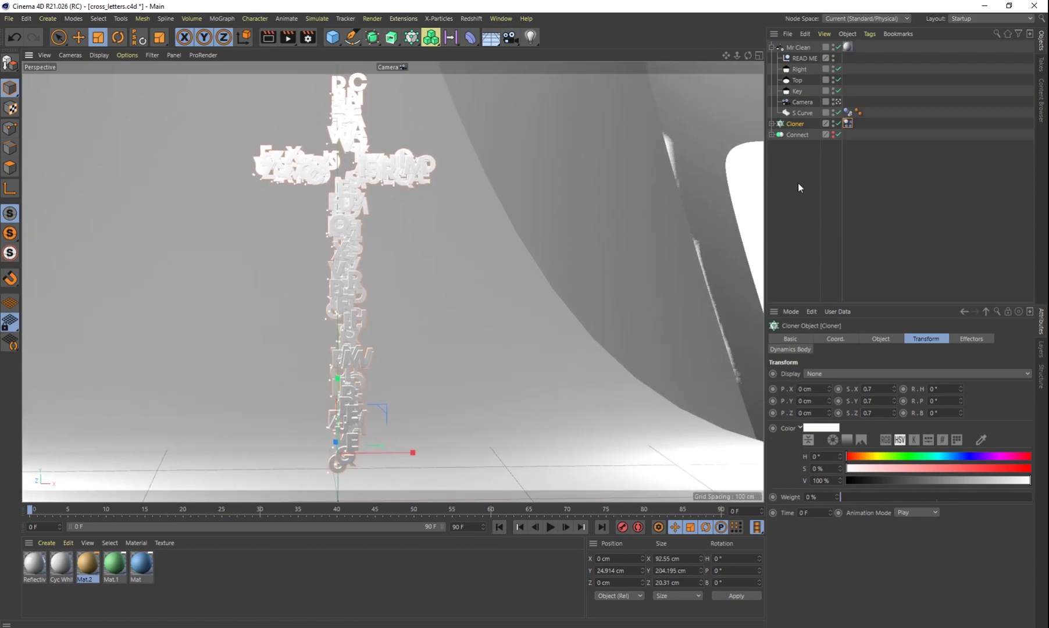
click(881, 338)
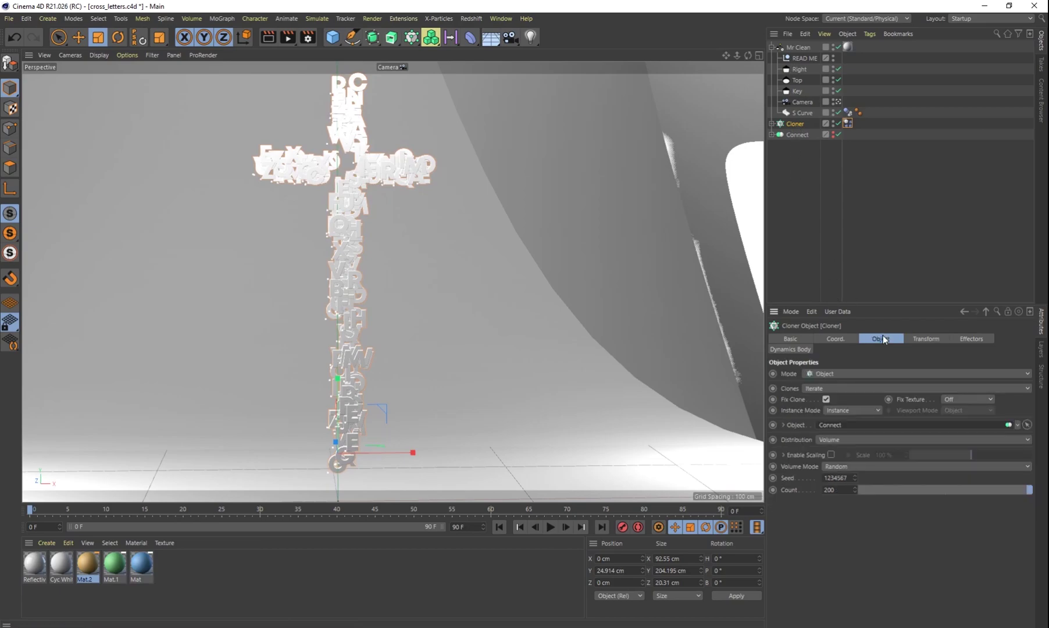
click(833, 490)
text(300)
key(Return)
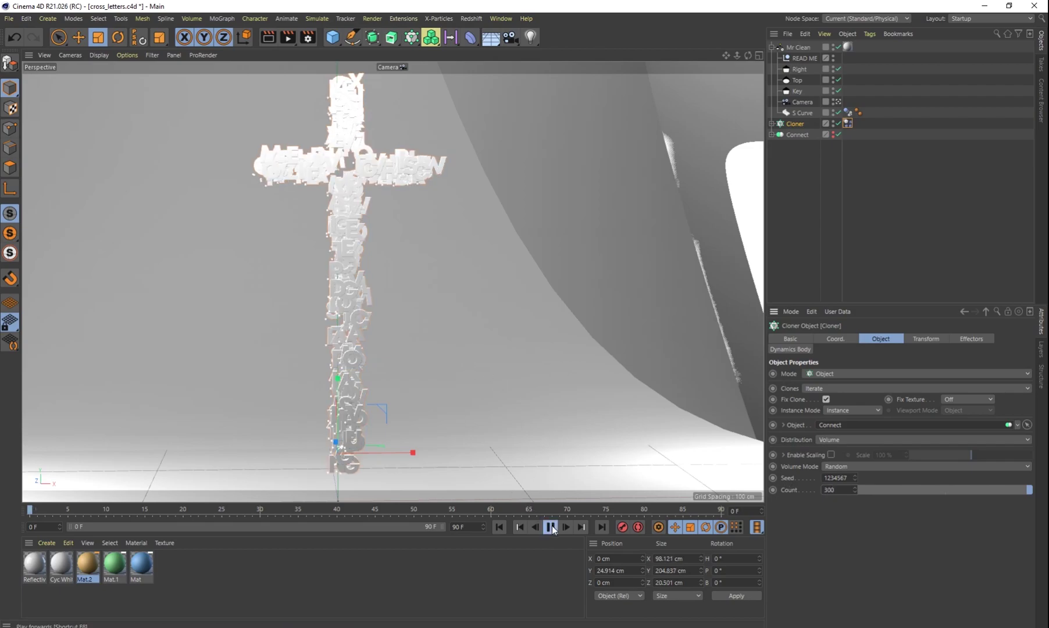
Step: Play the simulation through frames 53 and 69, then rewind to frame 0
click(551, 527)
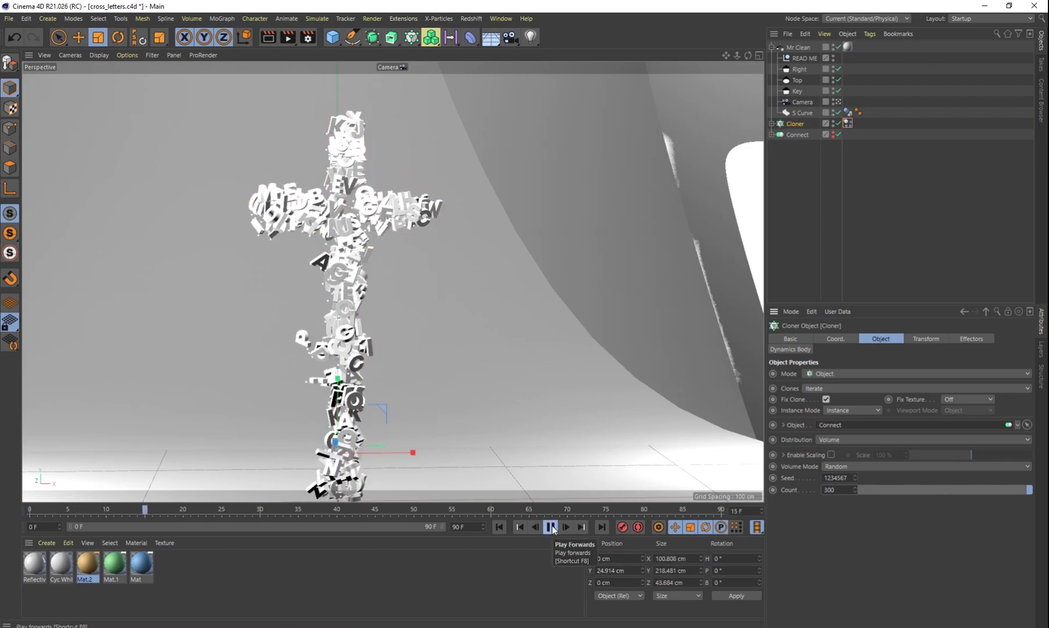
click(552, 527)
mouse_move(426, 365)
alt+mouse_down()
mouse_move(465, 368)
mouse_move(437, 356)
mouse_move(425, 365)
alt+mouse_up()
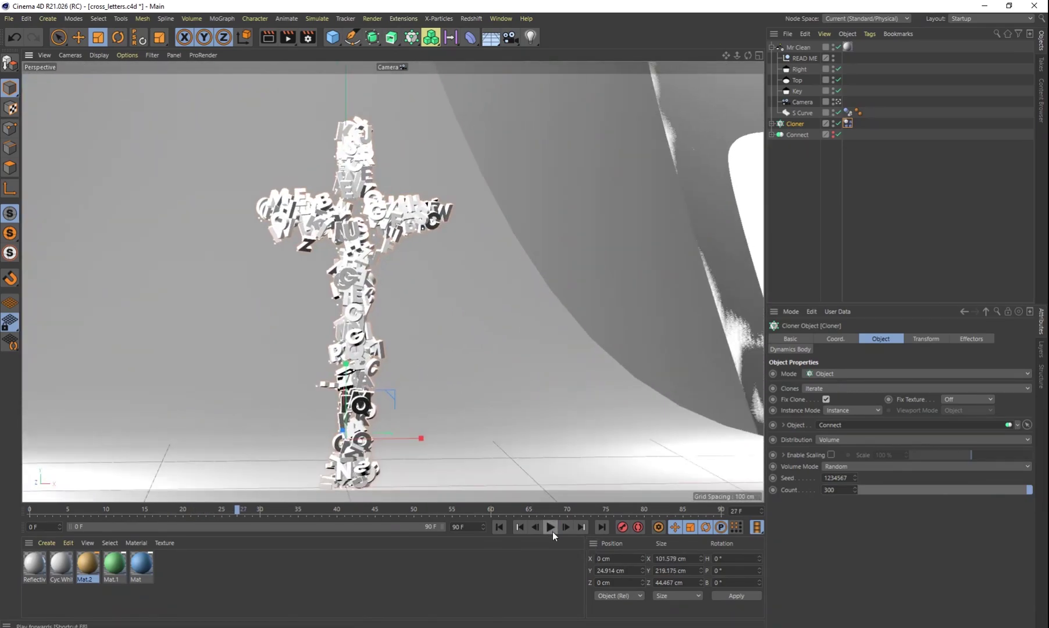
click(551, 527)
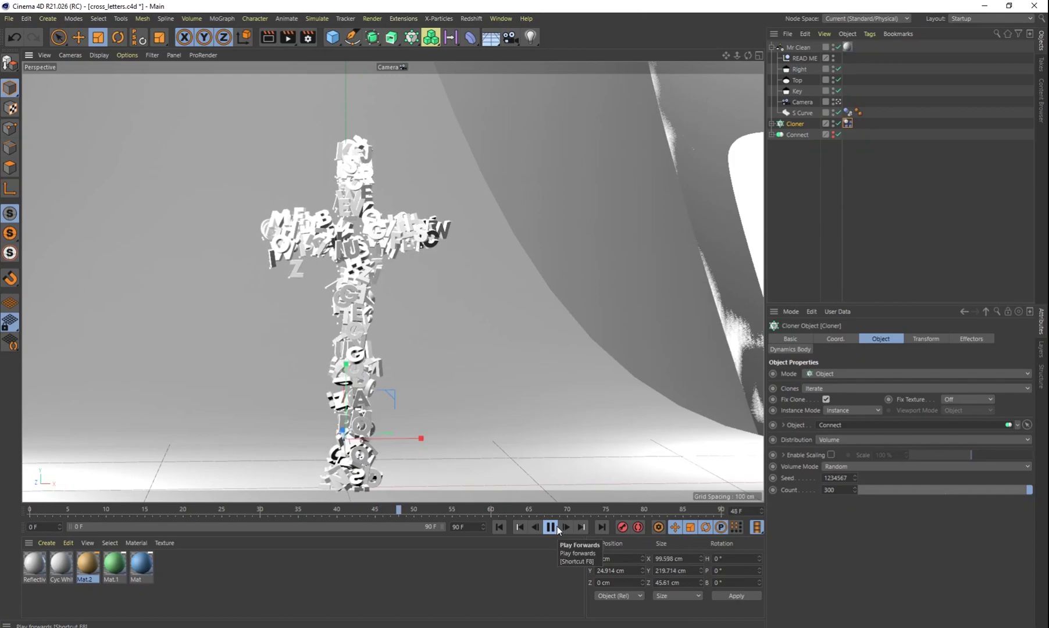
click(556, 527)
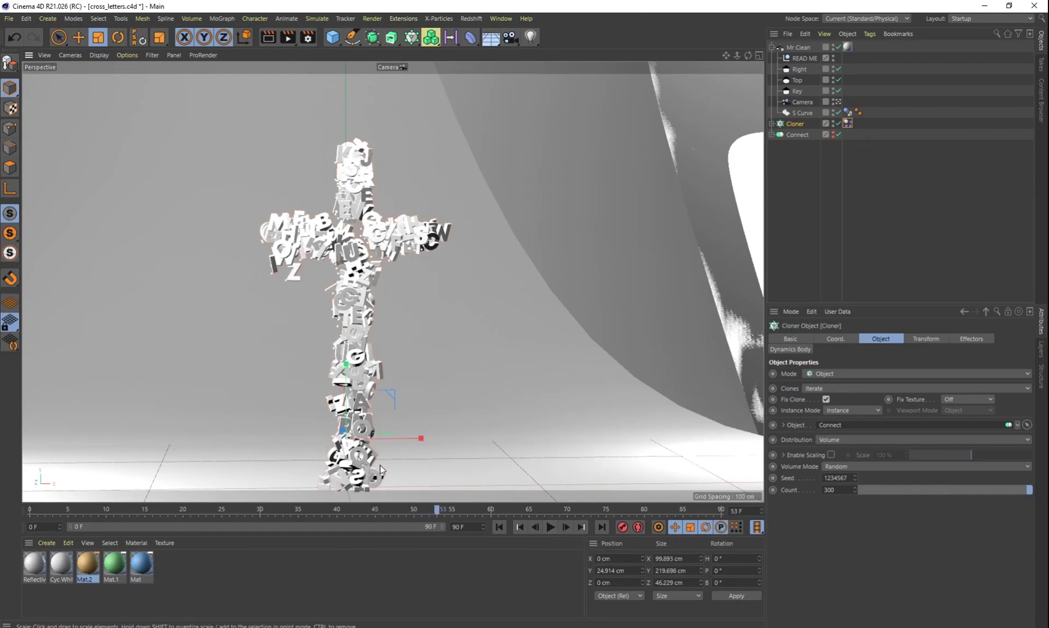
alt+middle_drag(412, 387, 414, 345)
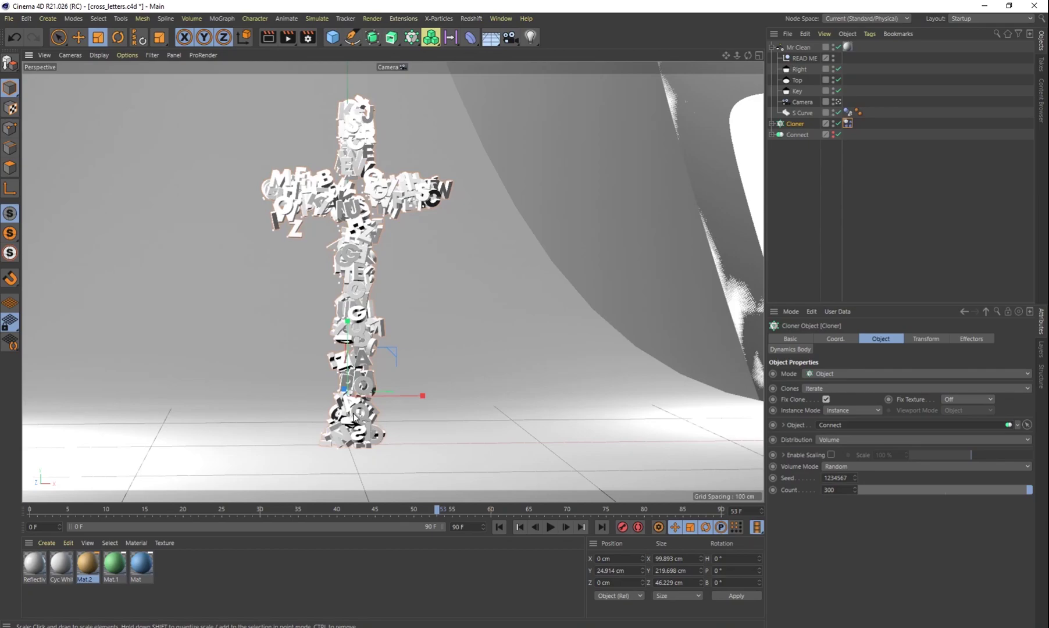
click(550, 527)
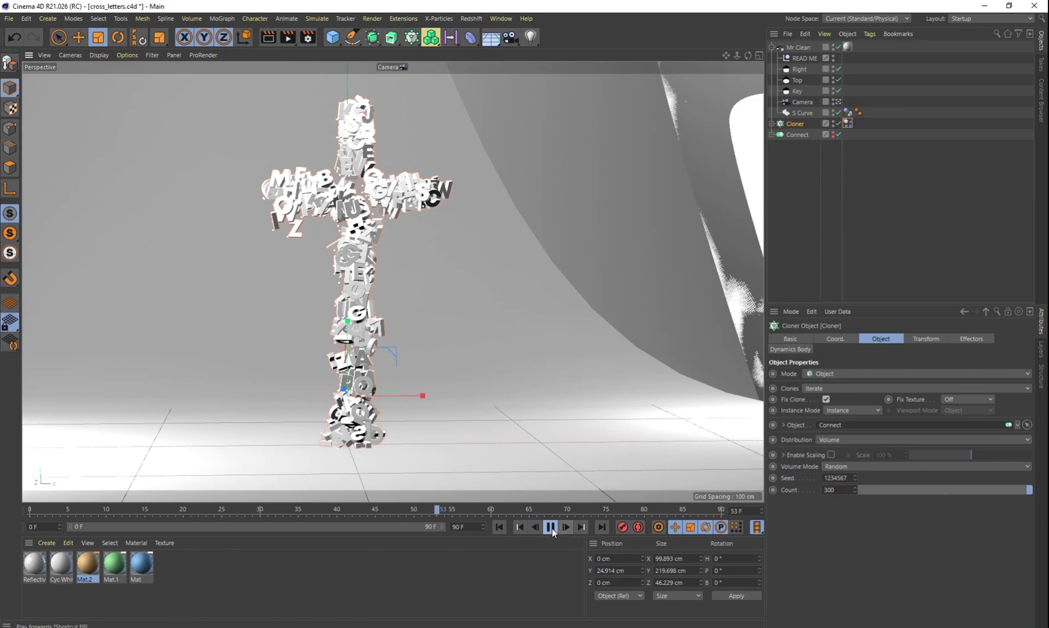
click(551, 527)
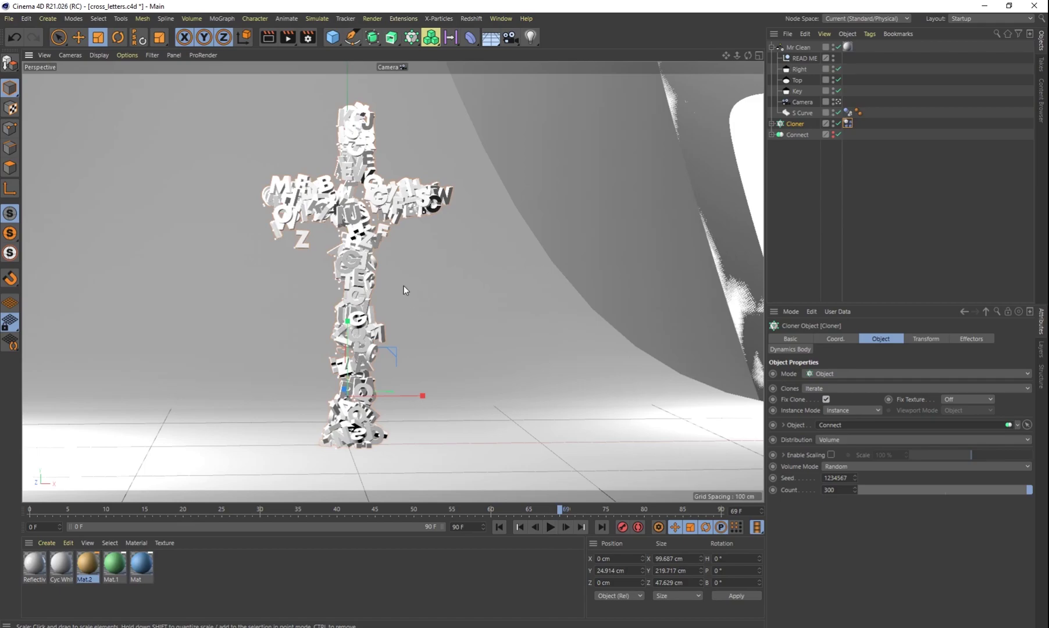
alt+drag(393, 290, 424, 329)
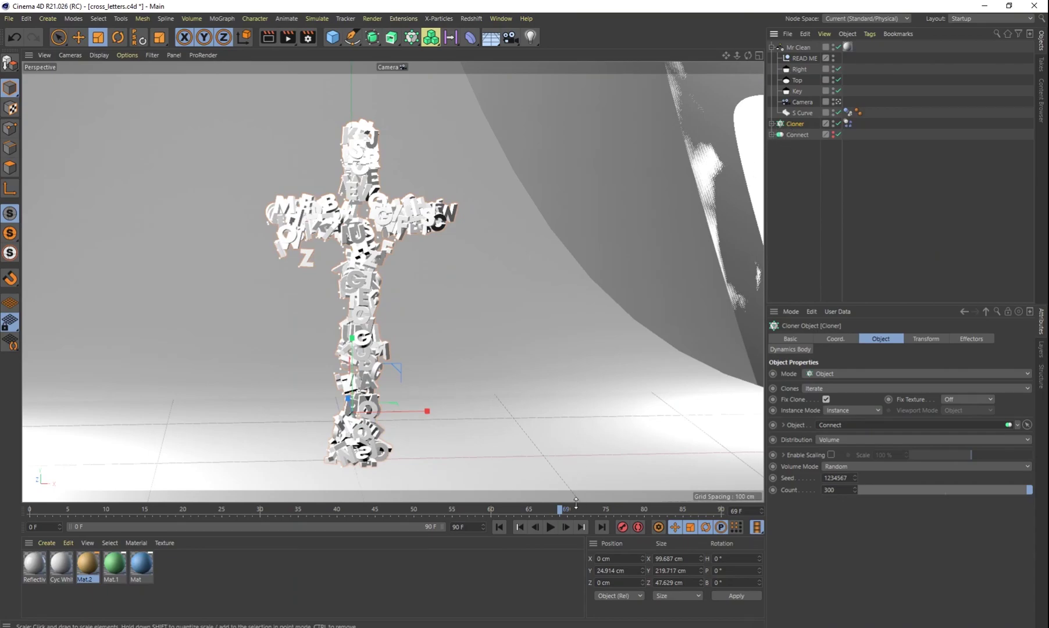
click(500, 527)
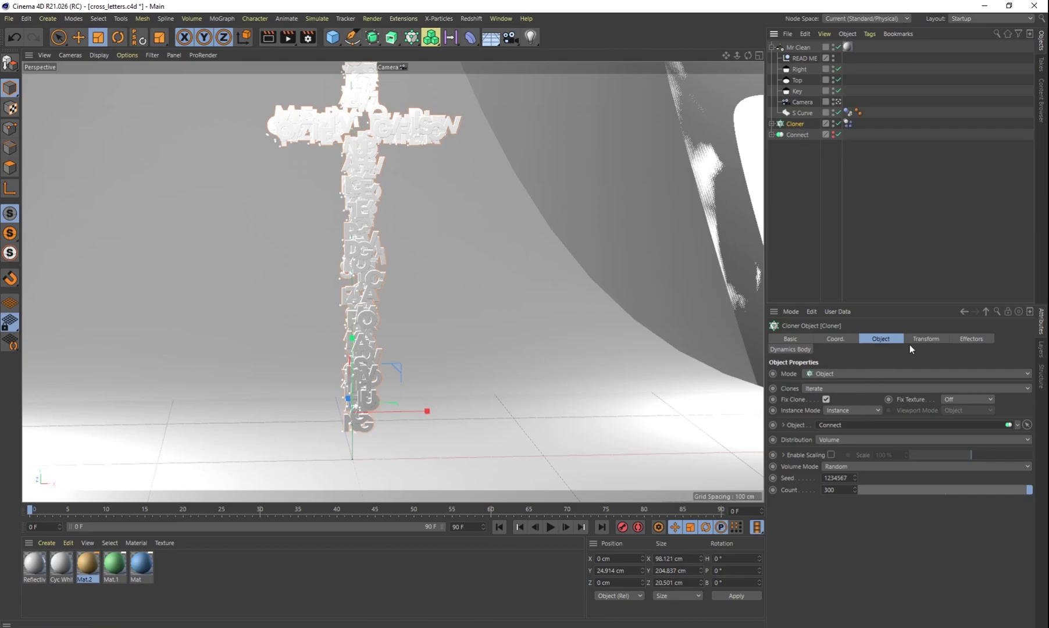
Step: Switch the Cloner's Distribution from Volume to Surface and orbit to view the cross
click(838, 440)
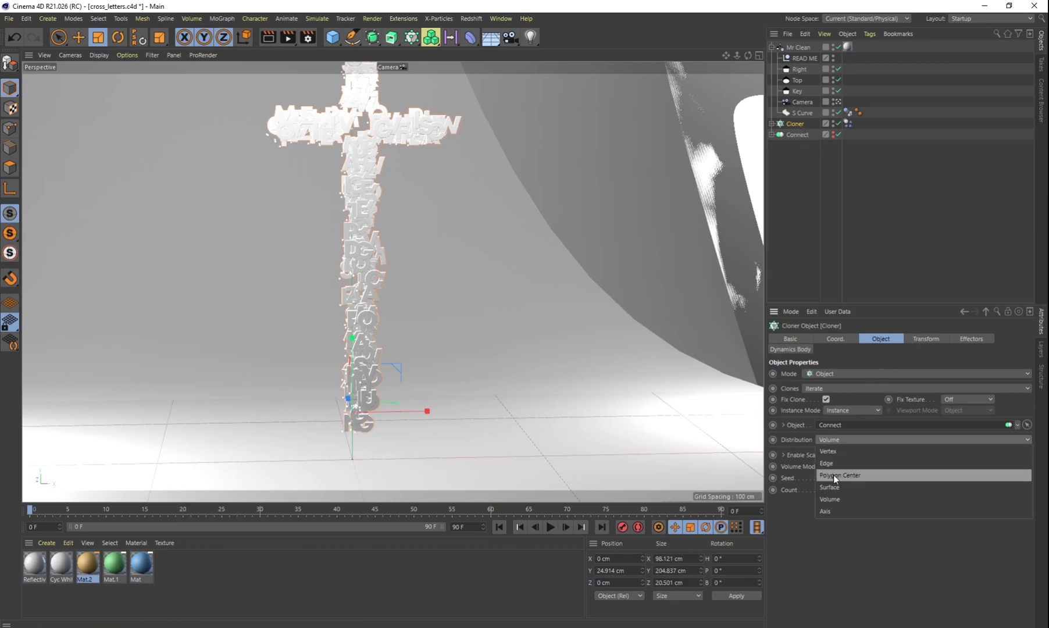
click(841, 490)
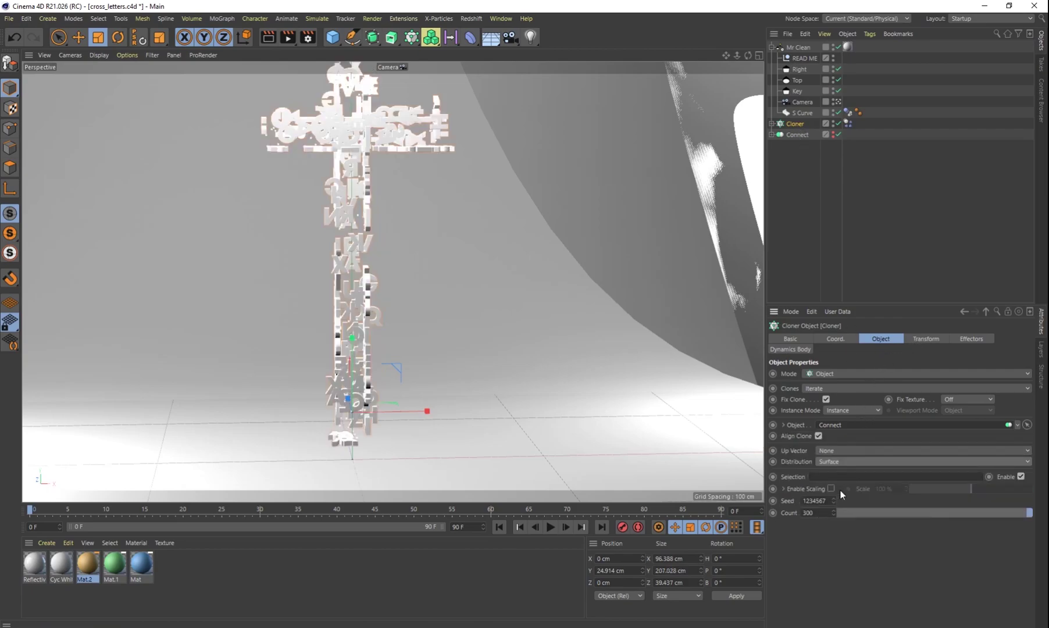
click(376, 212)
alt+drag(375, 211, 448, 321)
click(410, 199)
alt+middle_drag(432, 318, 401, 334)
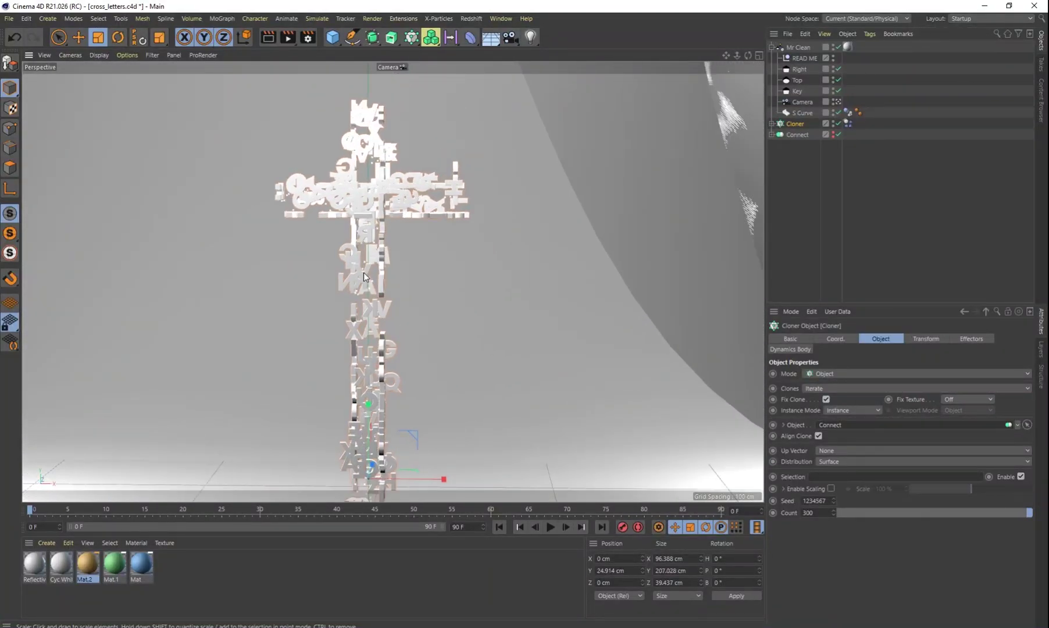
alt+drag(363, 272, 344, 354)
Step: Play the surface-distributed simulation to frame 74, then rewind to frame 0
click(551, 527)
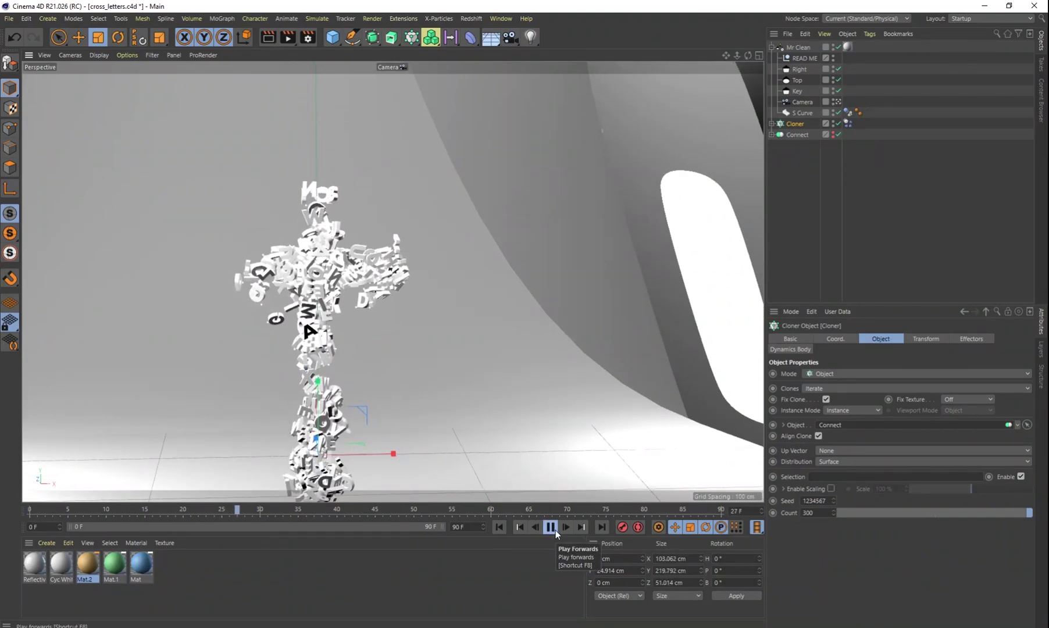
alt+drag(430, 402, 434, 378)
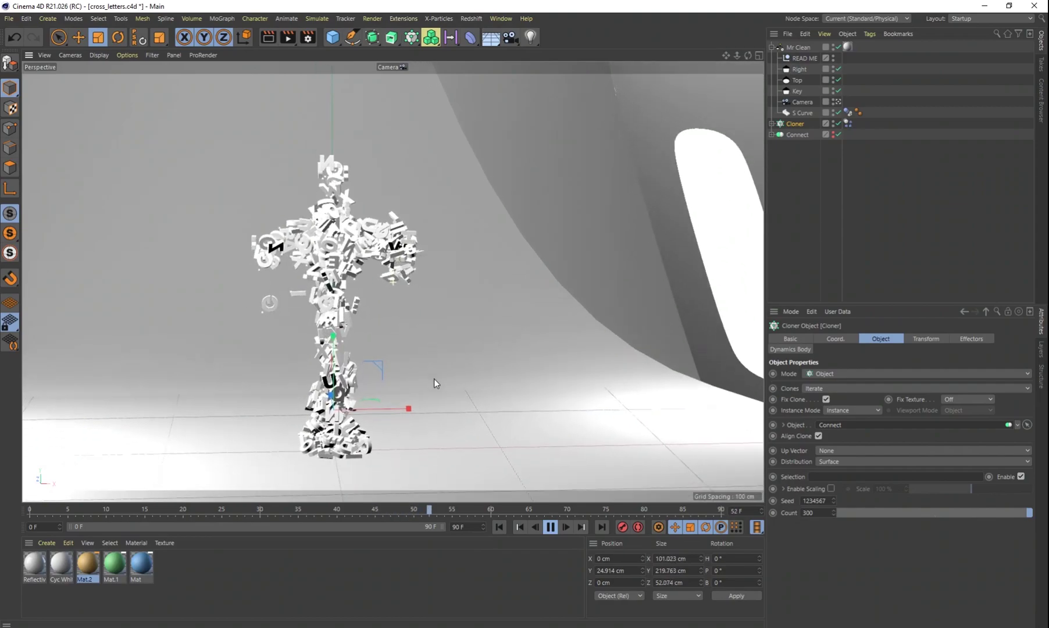
click(550, 527)
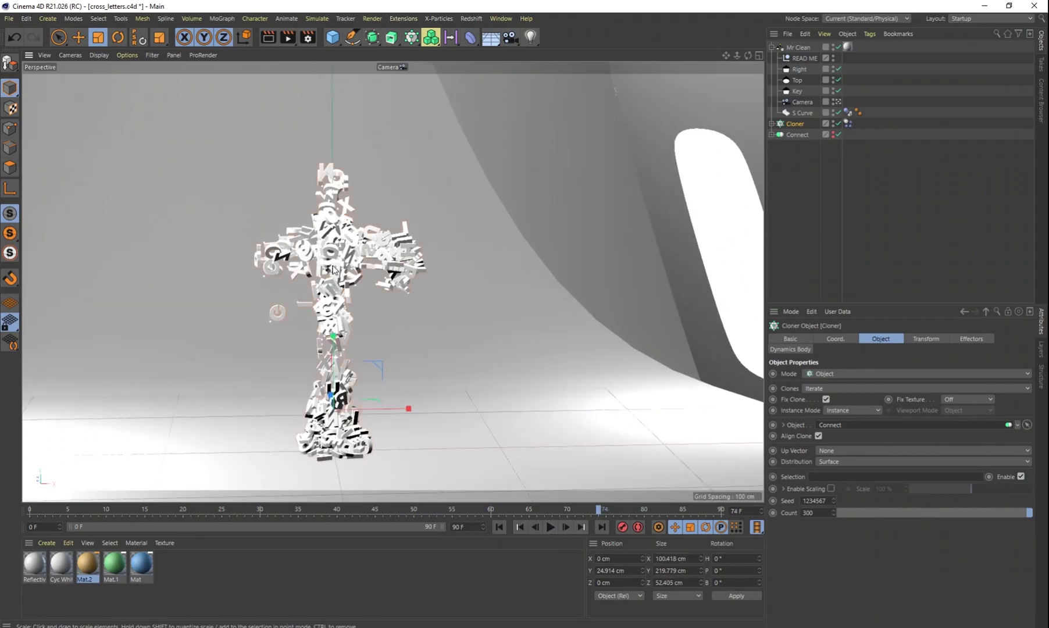
scroll(345, 269, up, 3)
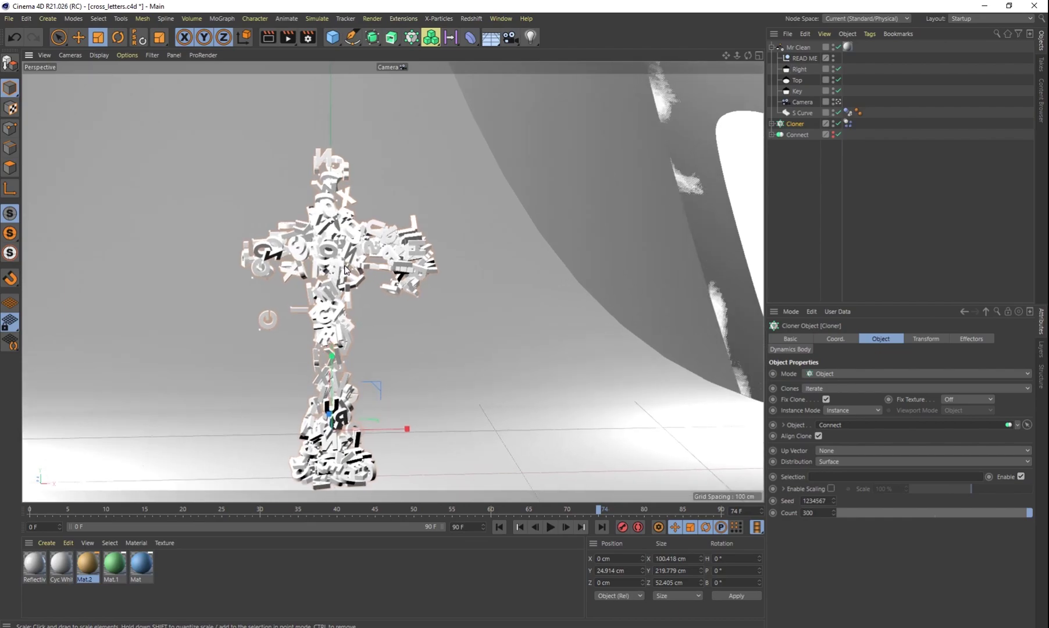
scroll(349, 274, down, 3)
click(552, 528)
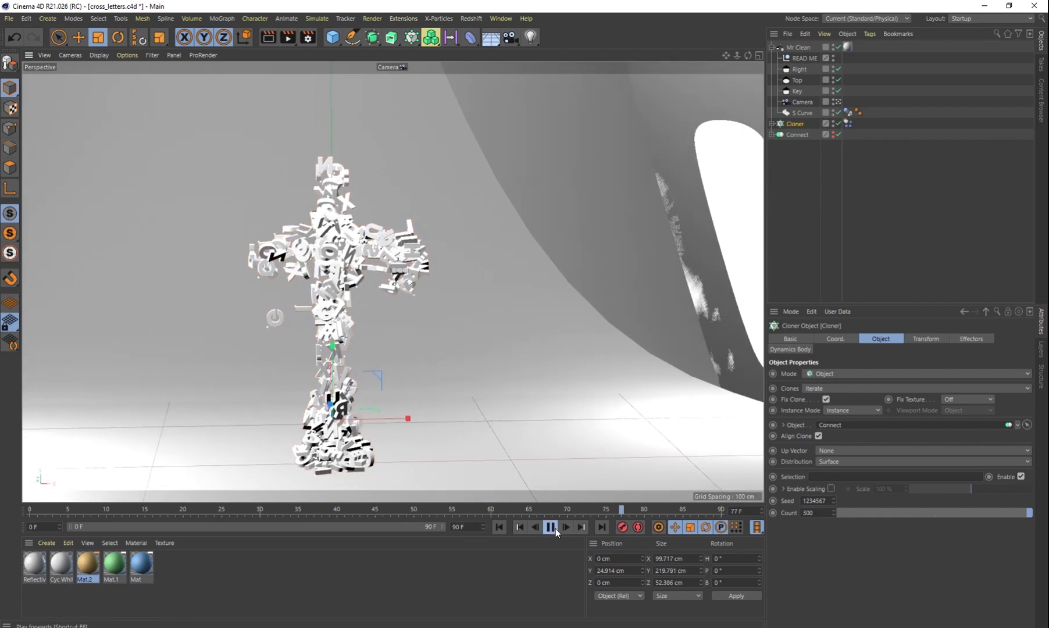
click(552, 528)
click(500, 528)
Step: Set Distribution back to Volume, play to frame 46 and select the S Curve cyc
click(839, 461)
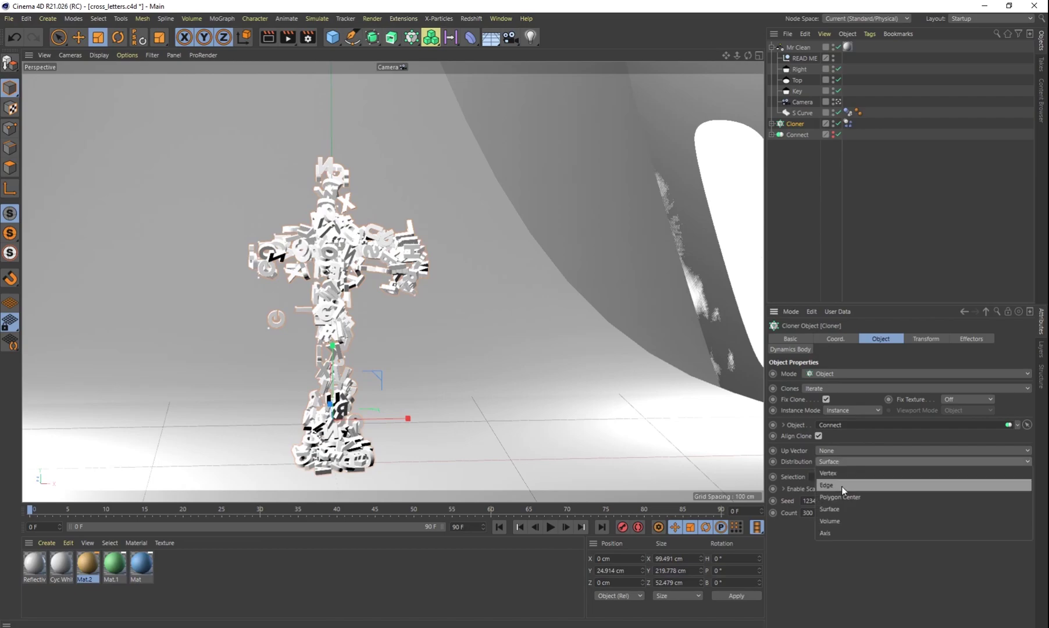
click(846, 520)
click(552, 528)
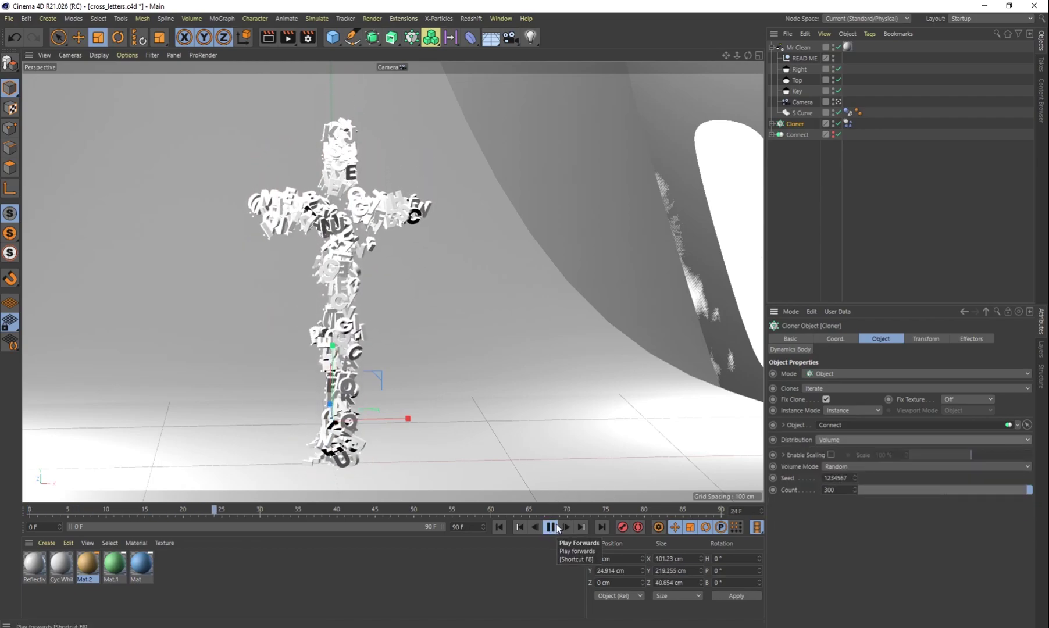
click(552, 527)
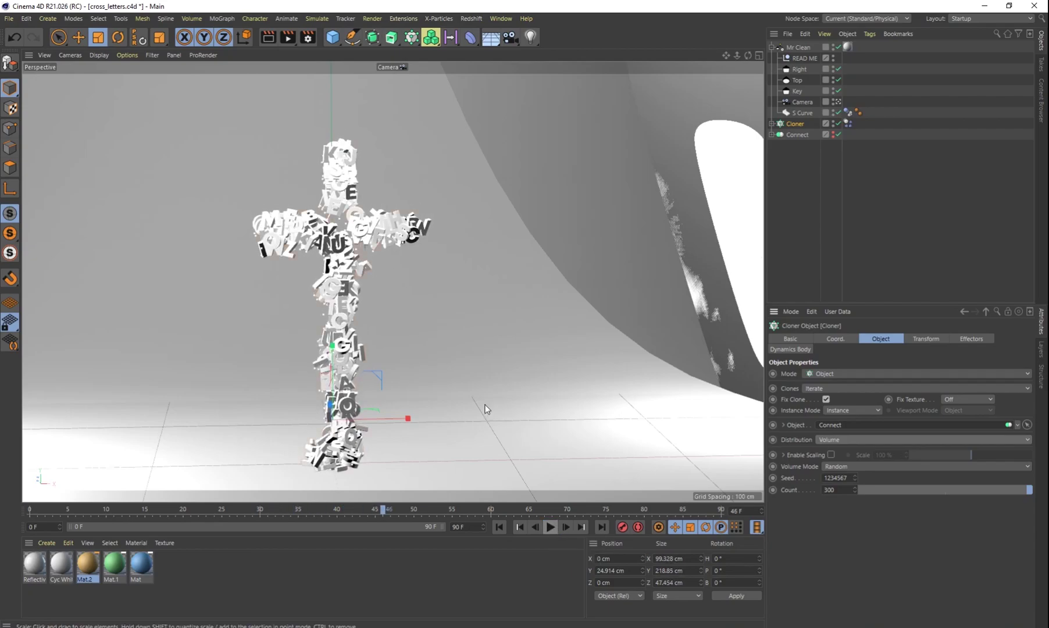
mouse_move(401, 325)
alt+mouse_down()
mouse_move(438, 337)
mouse_move(427, 353)
alt+mouse_up()
click(450, 357)
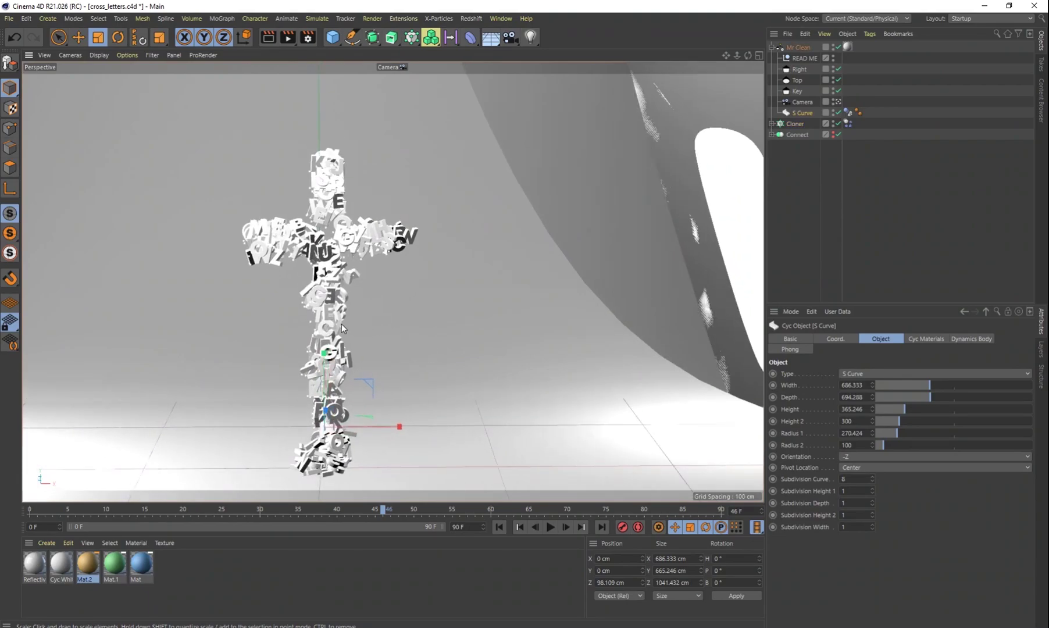
Step: Reframe the view around the cross and open the Redshift menu
alt+middle_drag(332, 328, 318, 326)
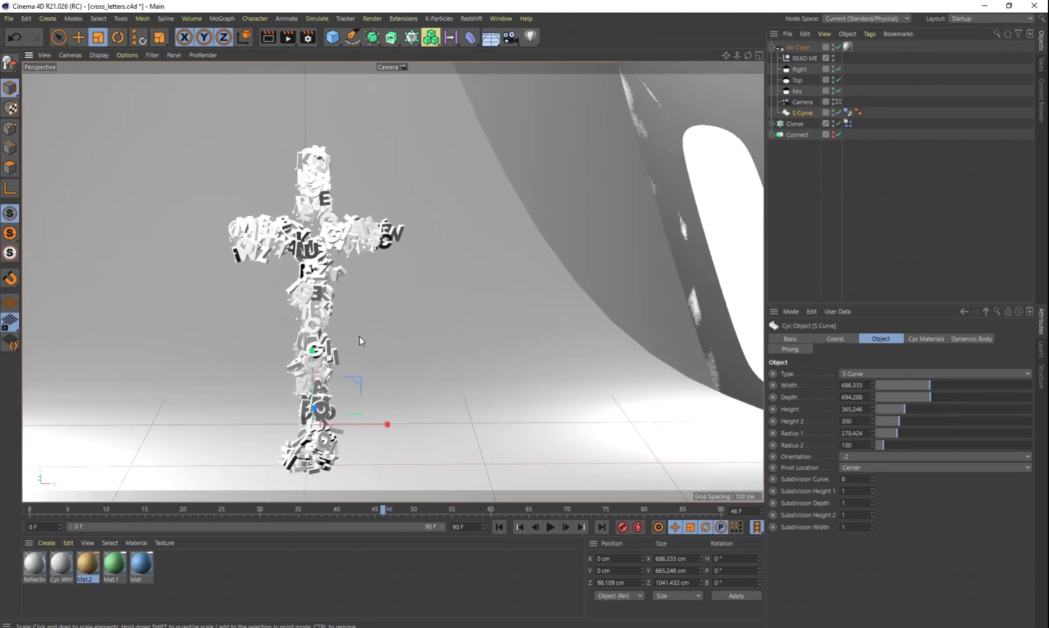
alt+drag(324, 313, 327, 310)
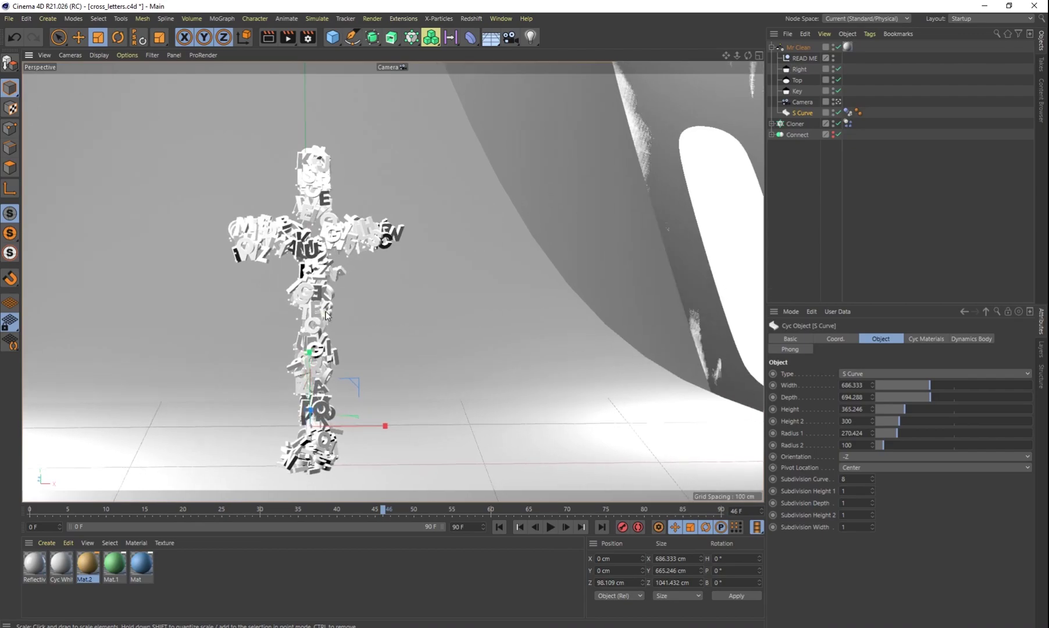
alt+middle_drag(430, 334, 466, 326)
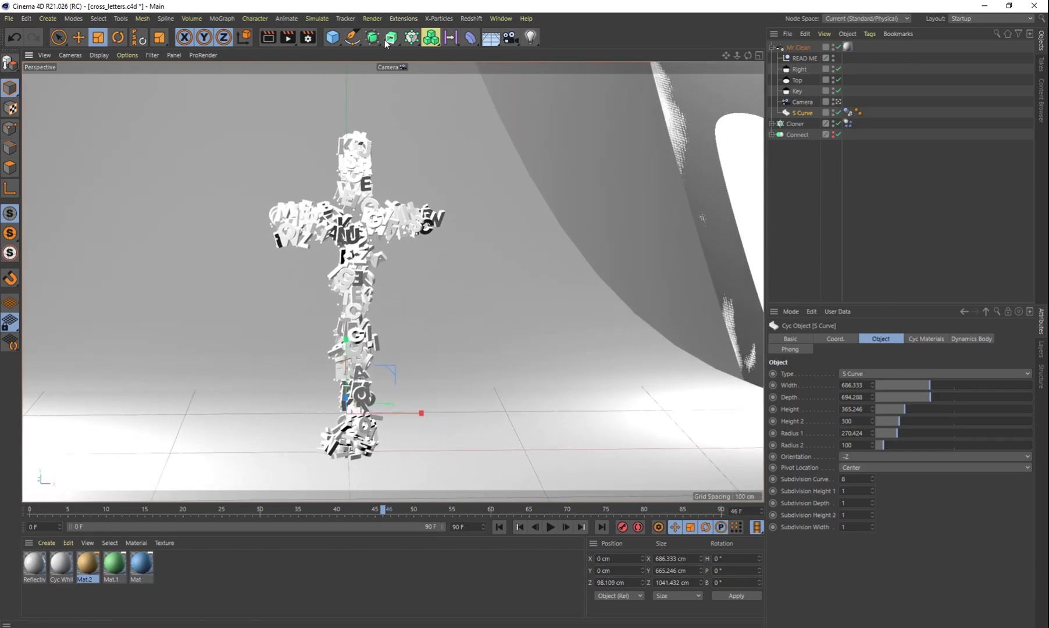
click(378, 21)
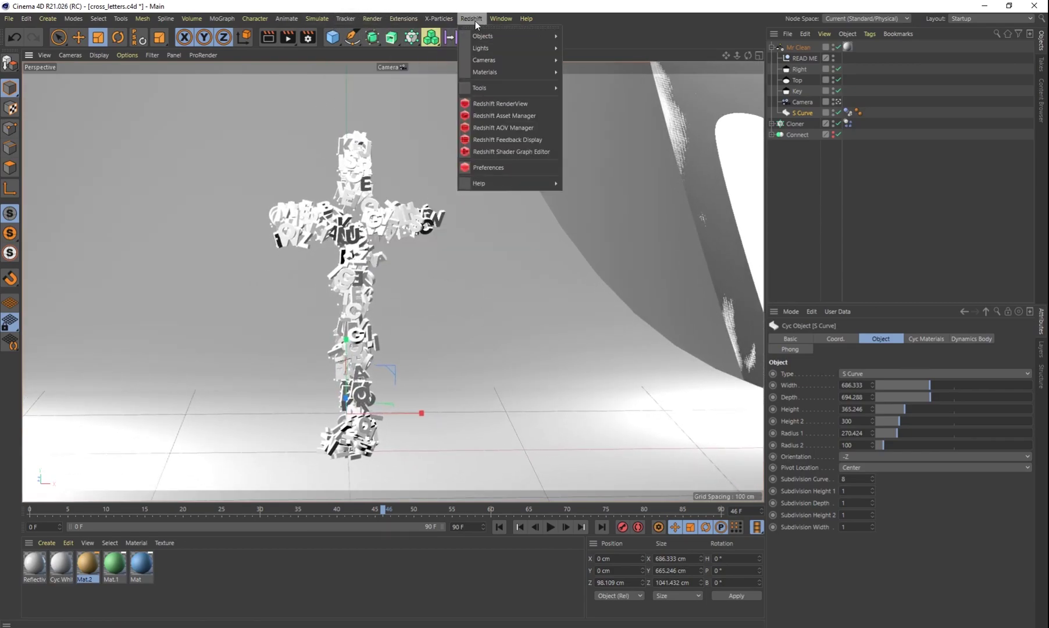
Step: Render frame 46 in Redshift RenderView and move its window aside
click(539, 104)
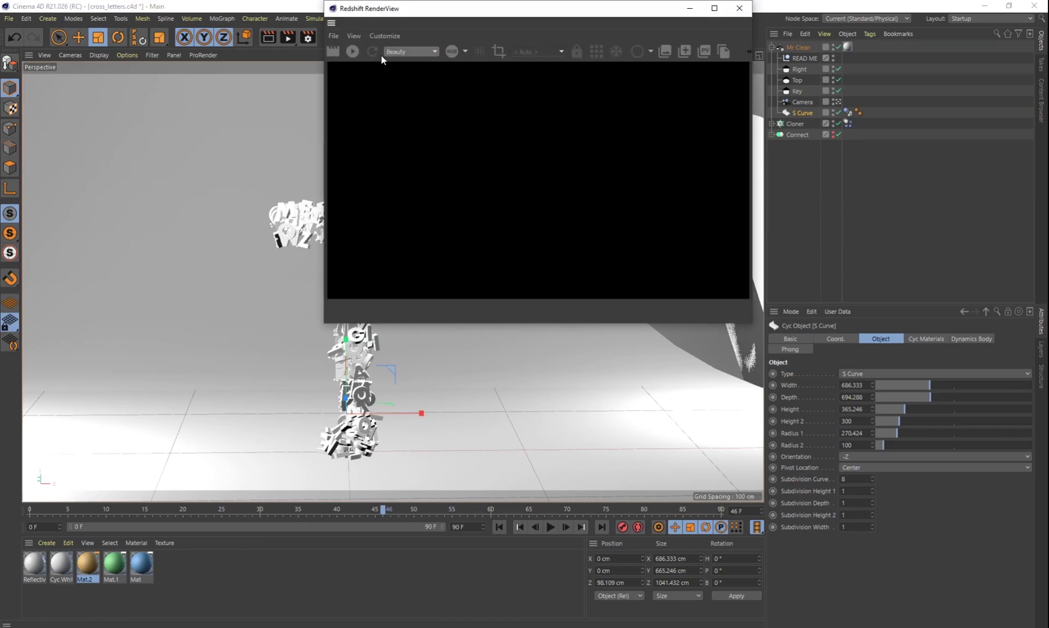
click(357, 50)
drag(434, 10, 524, 150)
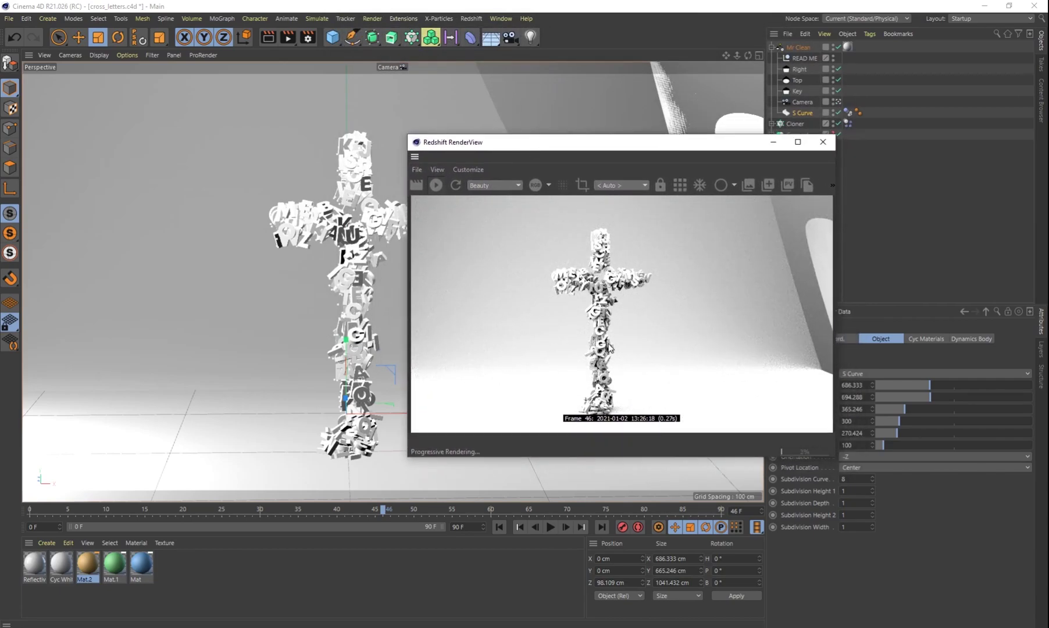
drag(592, 146, 624, 149)
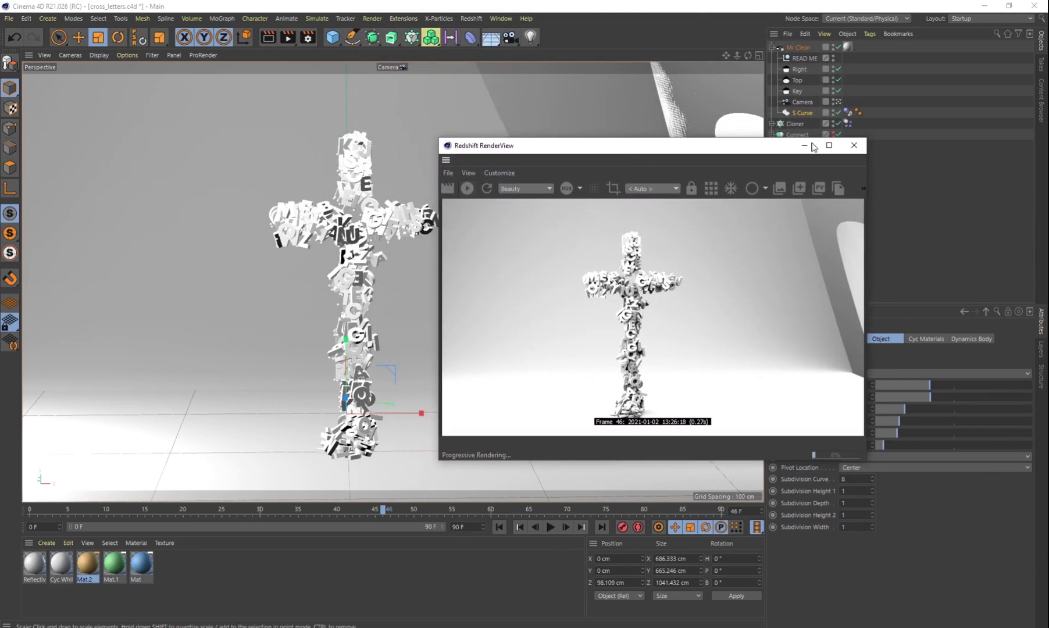
Step: Uncheck the Right light's Seen by Camera under Advanced > Compositing, then close RenderView
click(800, 69)
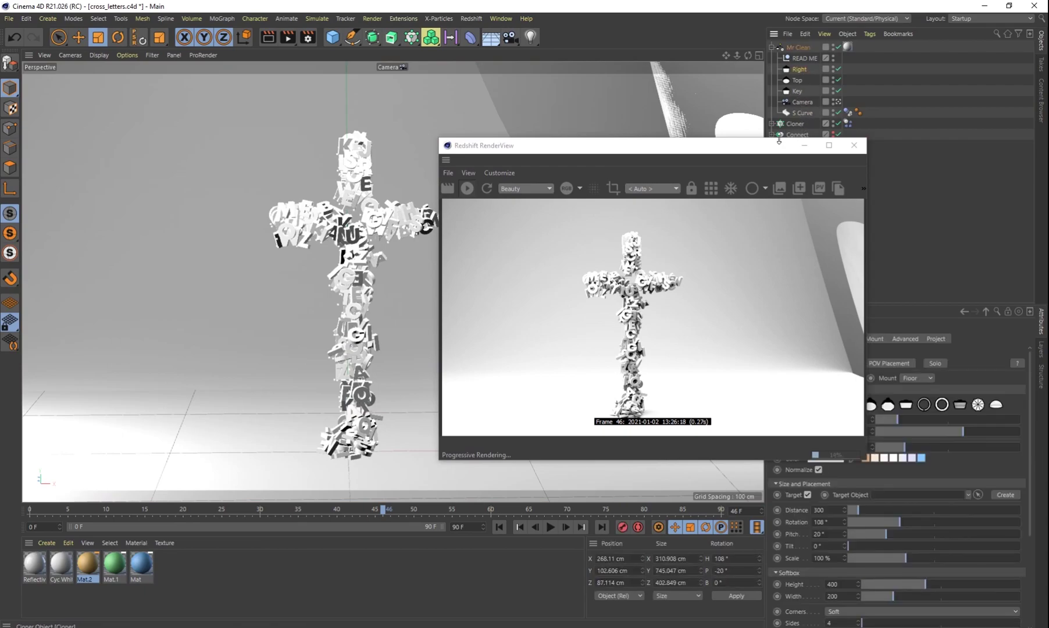
drag(776, 151, 551, 158)
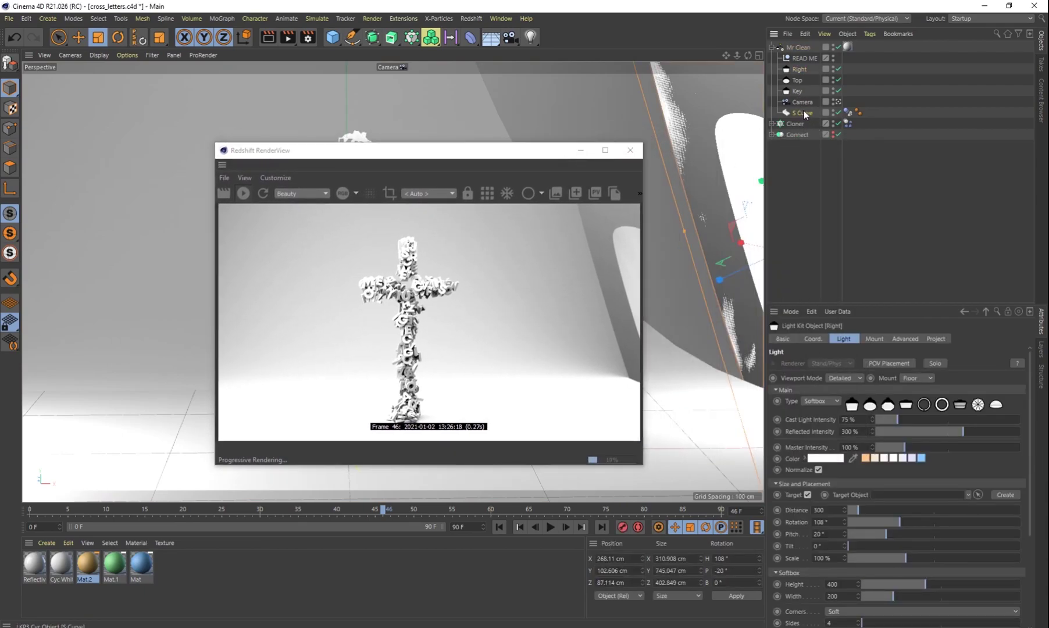
click(803, 112)
click(799, 70)
click(901, 340)
click(817, 412)
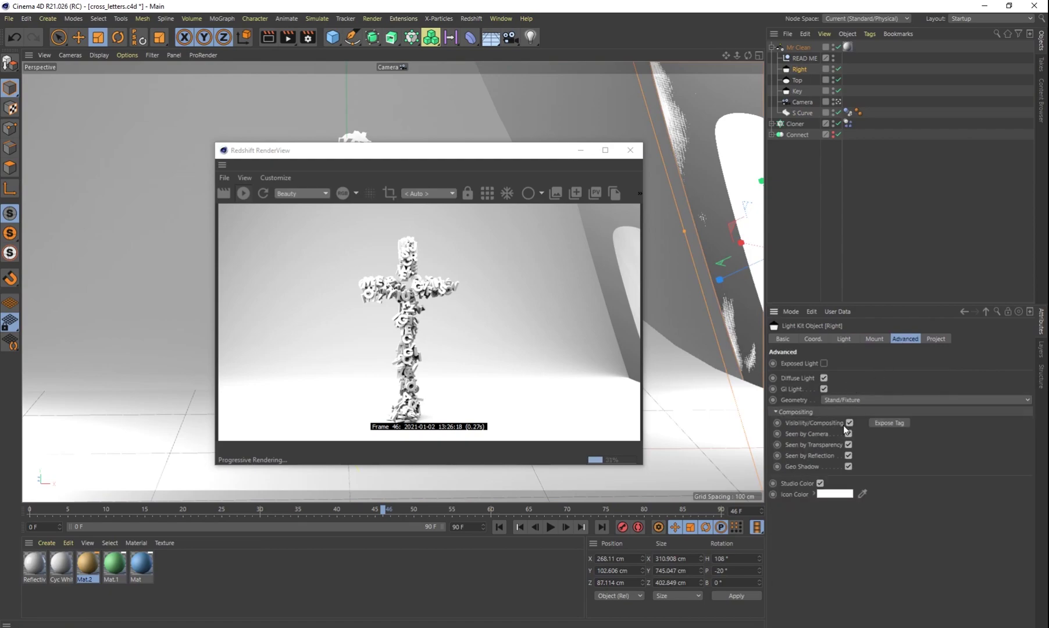
click(849, 434)
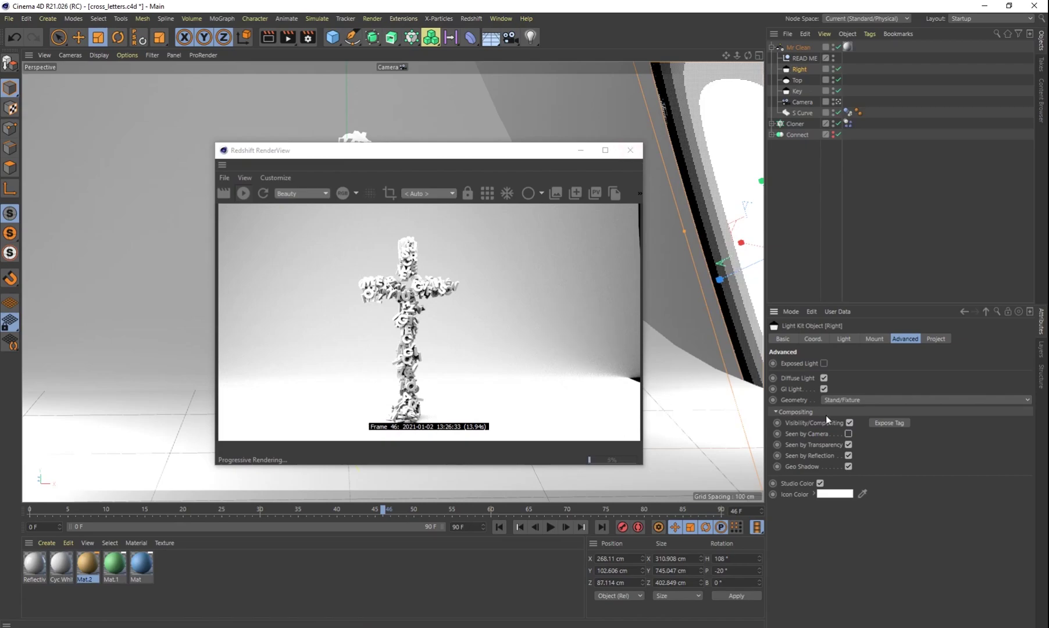
click(850, 425)
click(850, 424)
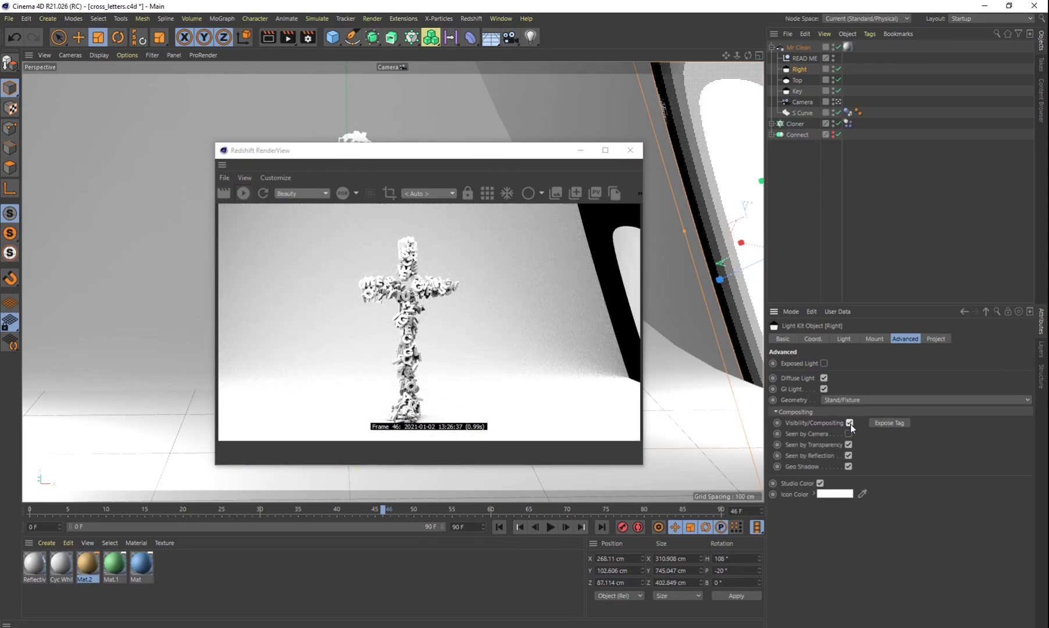
click(630, 150)
drag(790, 151, 795, 127)
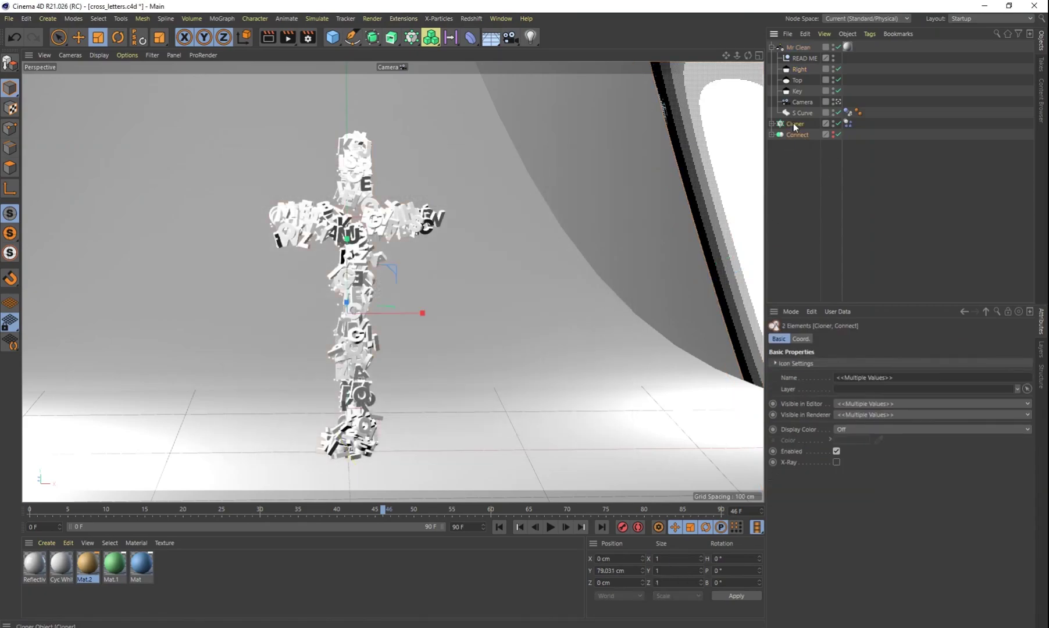
Step: At the first frame, move the Cloner and Connect cross 55.1 cm left
key(e)
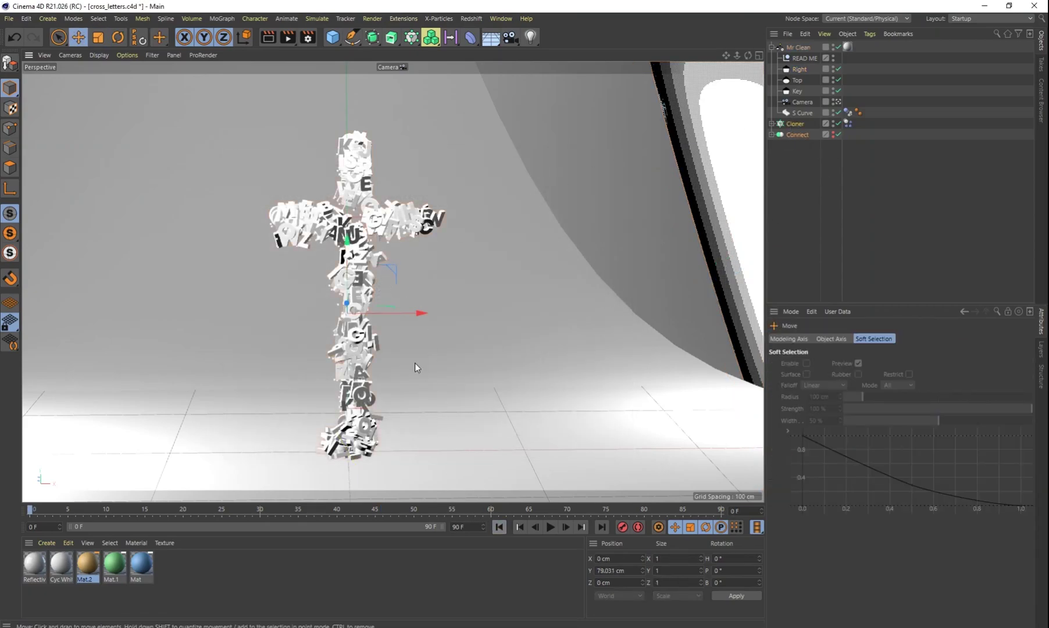
key(shift+f)
drag(396, 313, 300, 324)
alt+drag(432, 331, 537, 351)
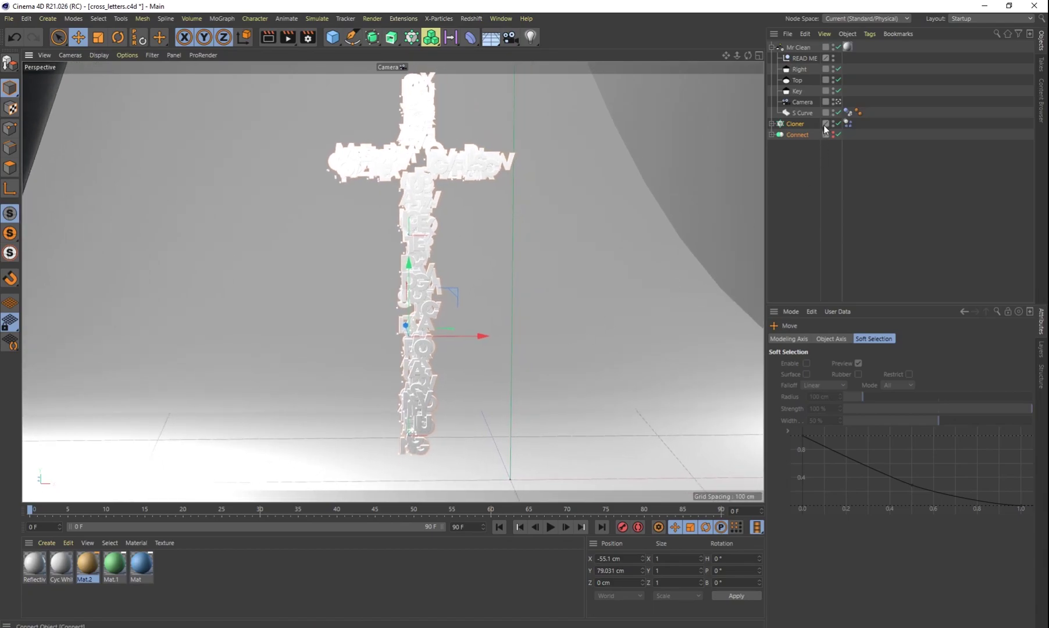
Step: Turn off the Key light's Seen by Camera and compositing visibility, then play the animation
click(796, 91)
click(848, 434)
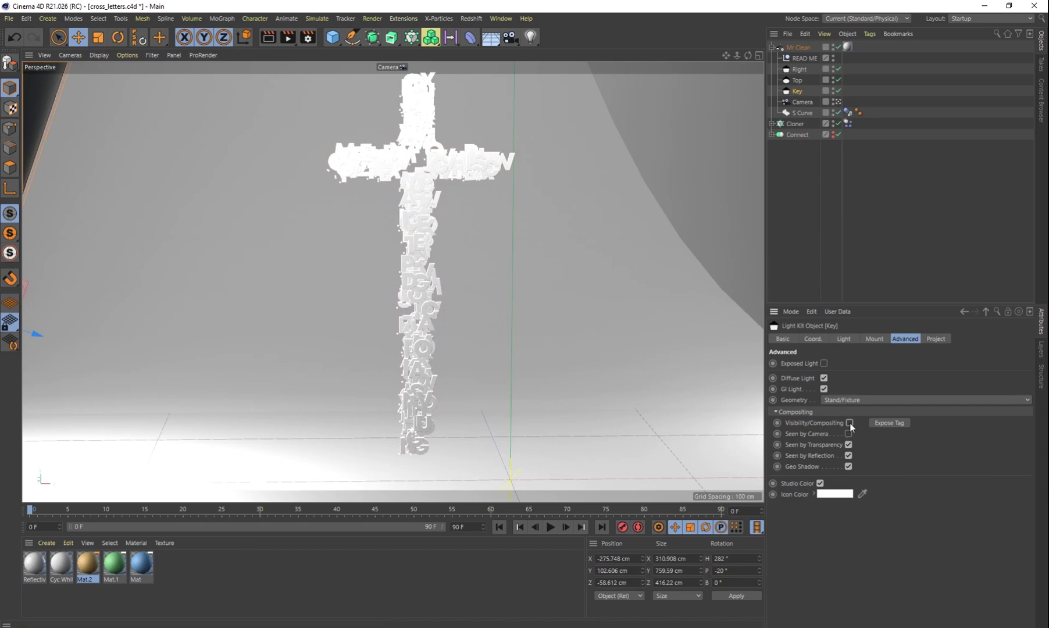
click(850, 422)
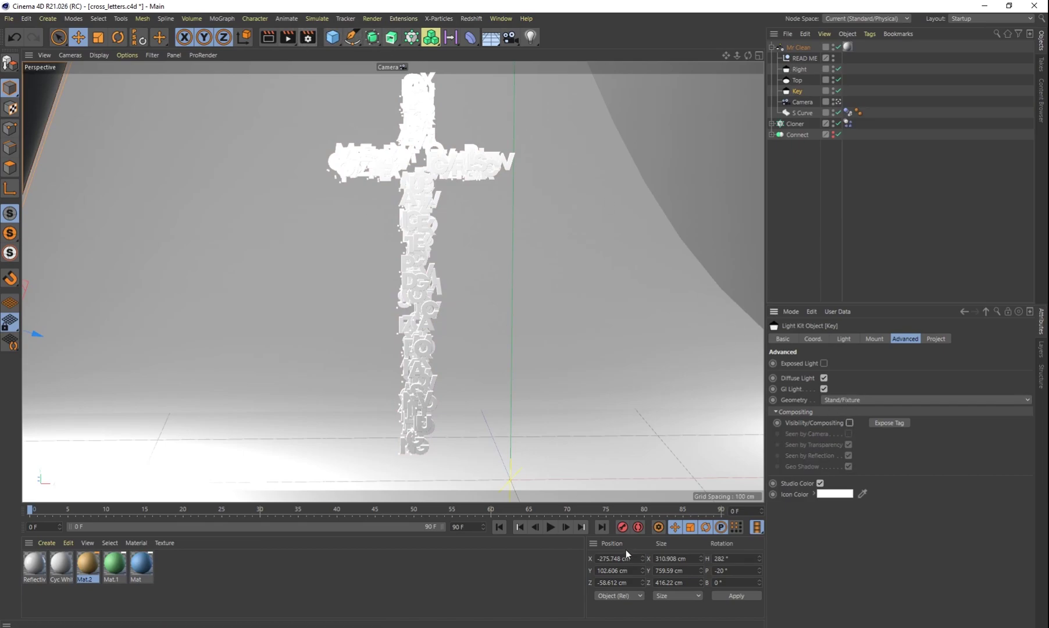
click(549, 526)
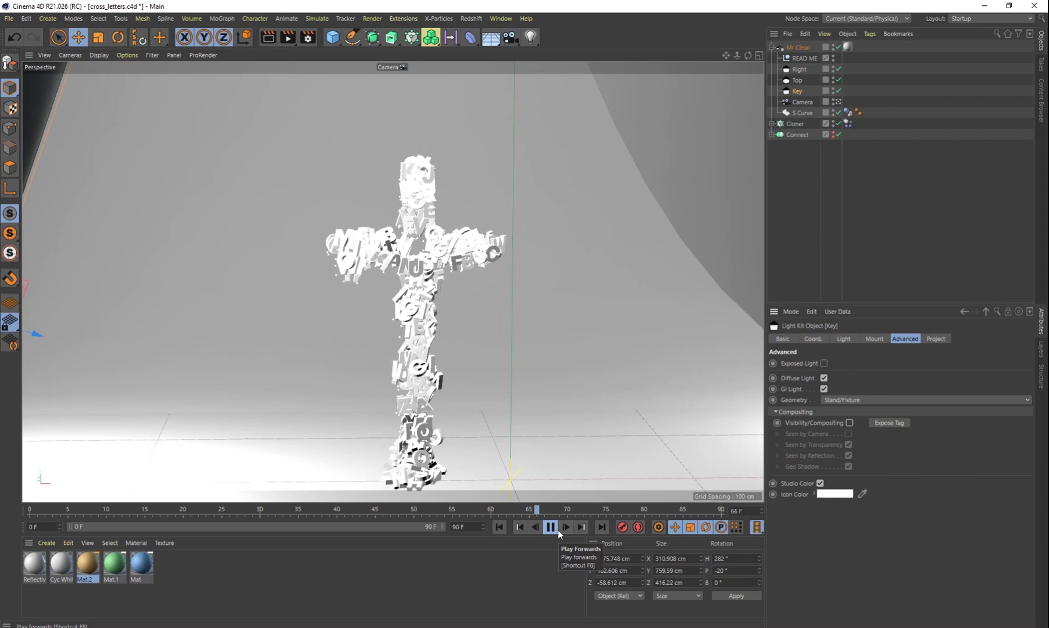
Step: Stop playback at frame 80 and preview it in Redshift RenderView
click(550, 528)
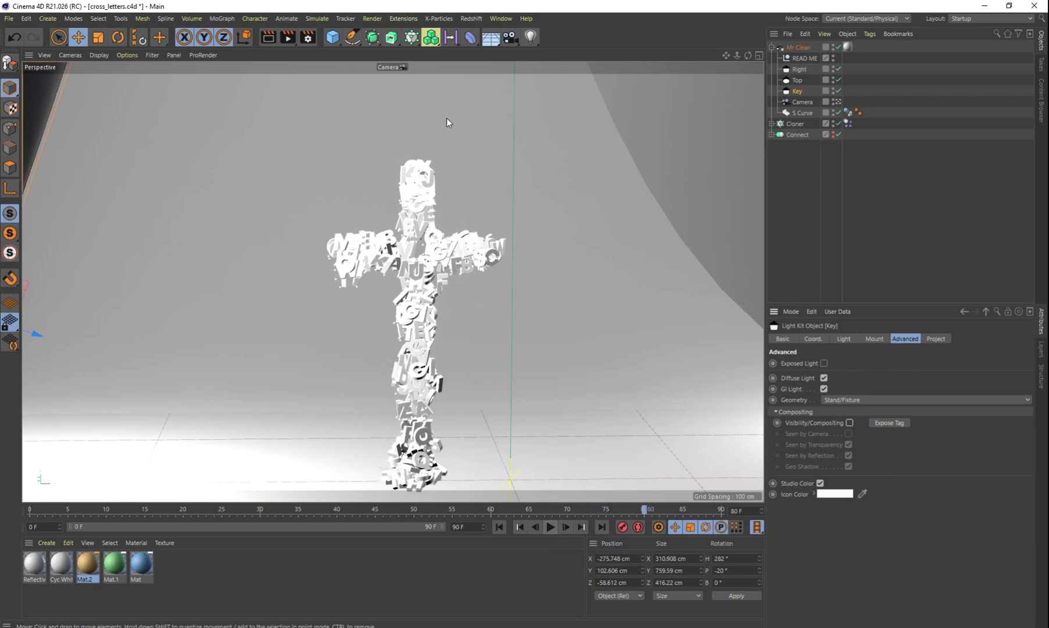
click(471, 19)
click(514, 103)
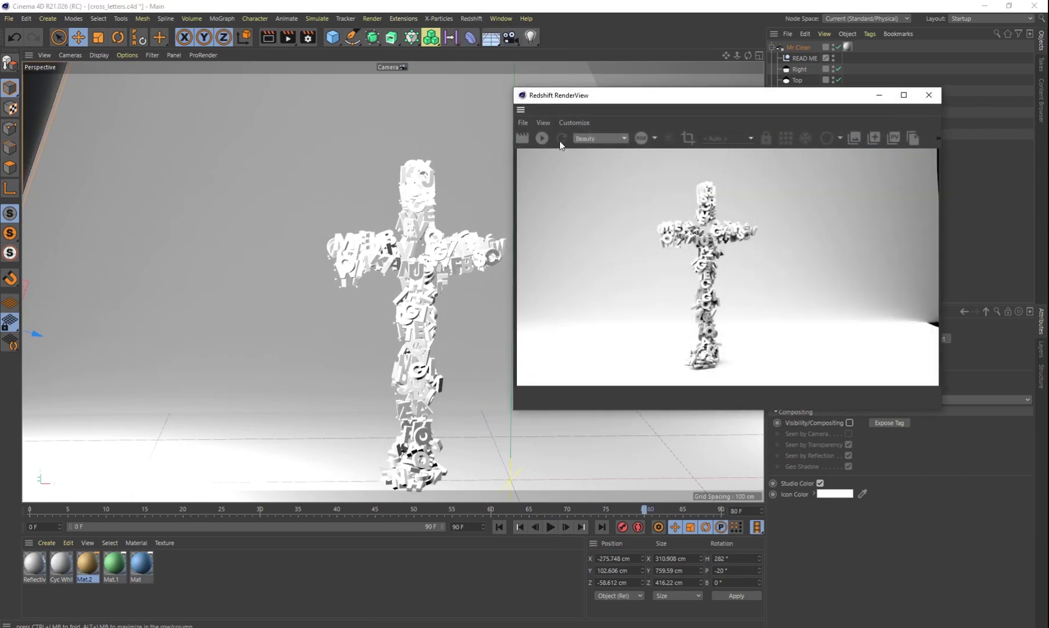
drag(728, 104, 715, 109)
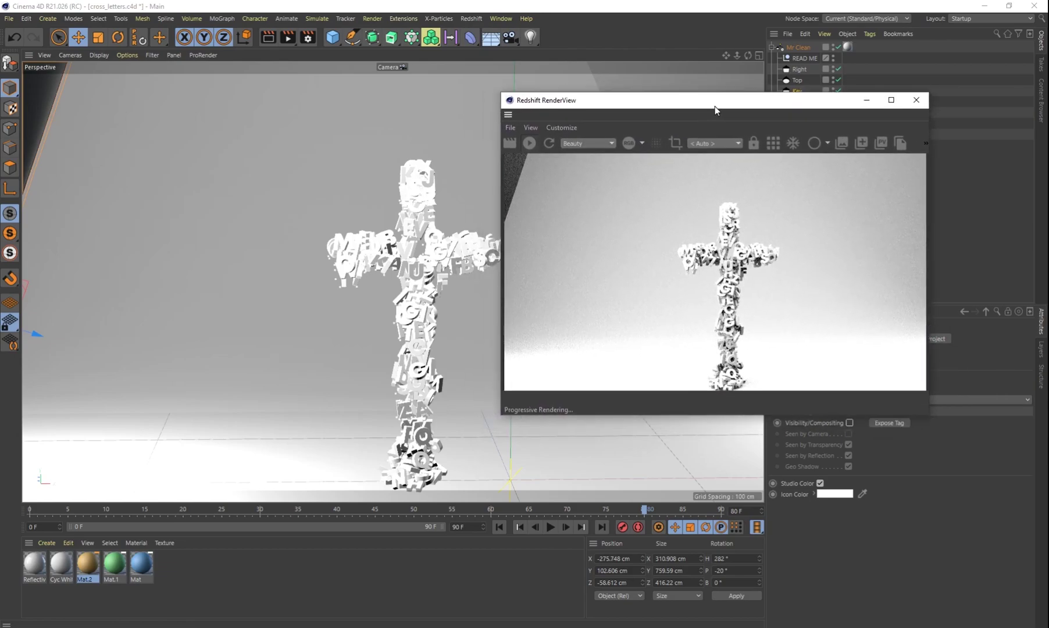
Step: Raise the Key light slightly and reframe the view around the cross
drag(459, 333, 458, 319)
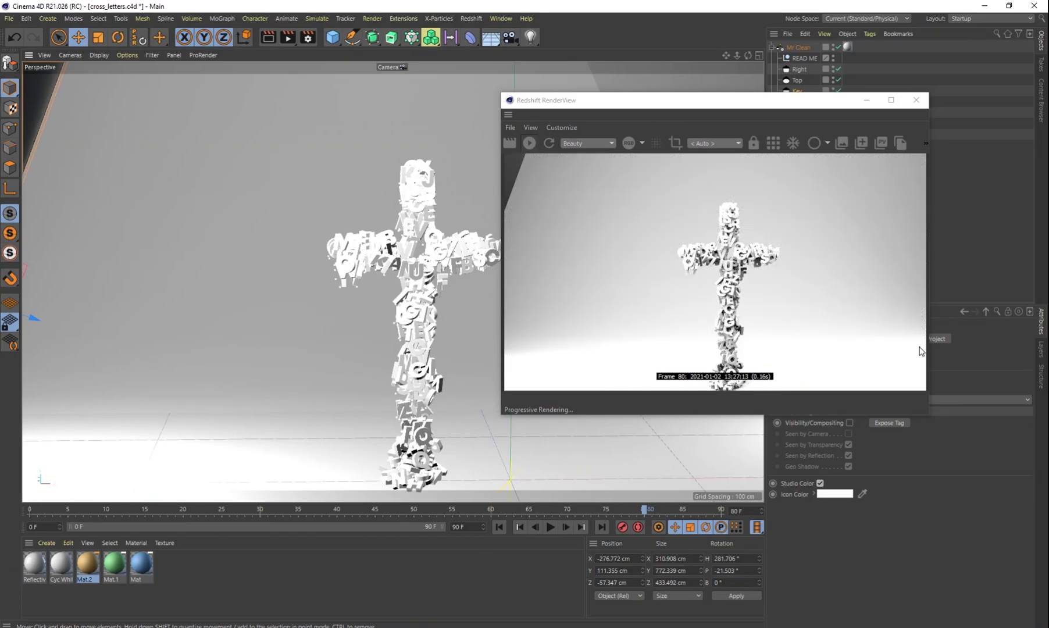
click(513, 453)
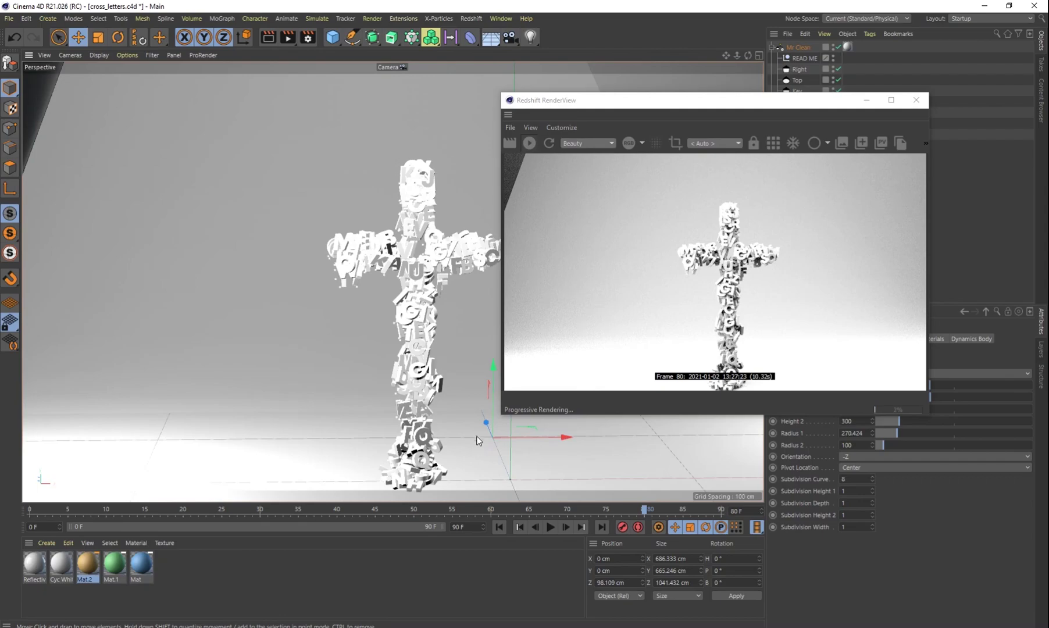
alt+drag(476, 440, 453, 420)
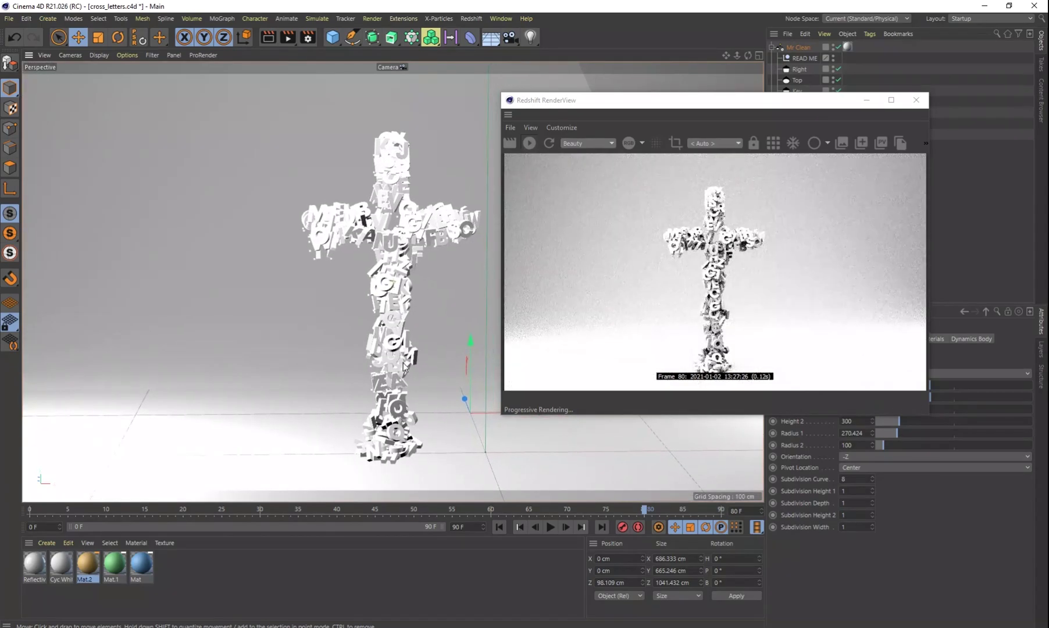
scroll(399, 354, up, 2)
scroll(399, 356, up, 2)
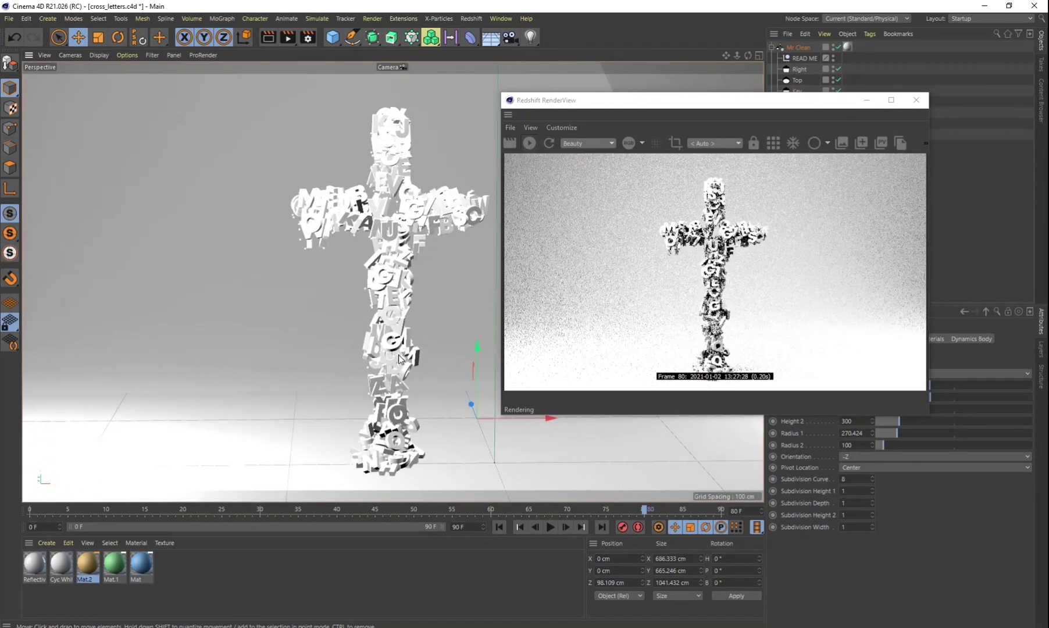
scroll(399, 355, up, 1)
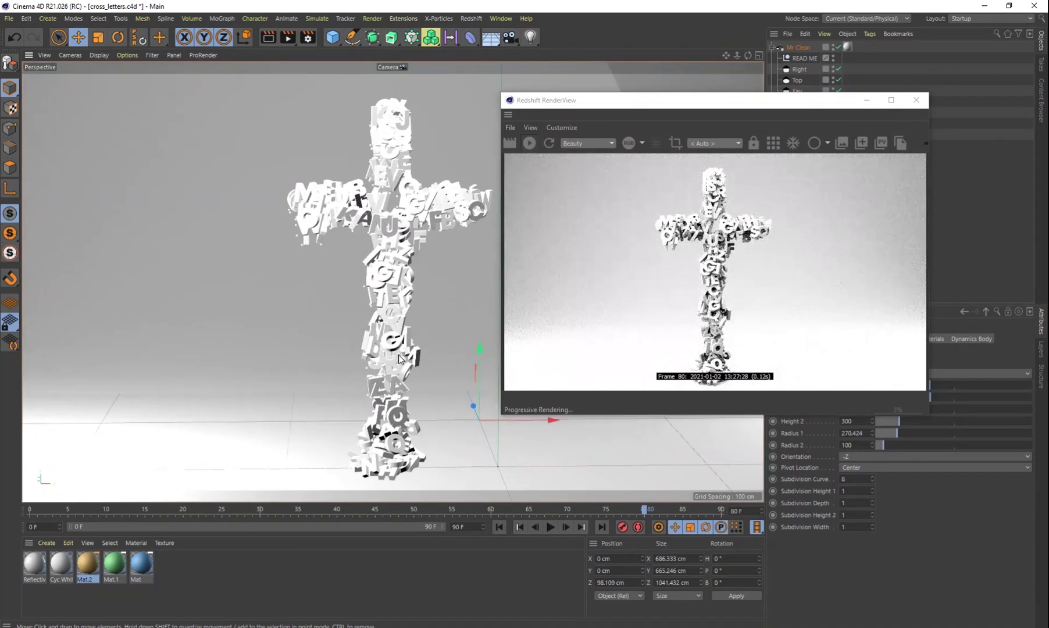
alt+middle_drag(412, 310, 399, 309)
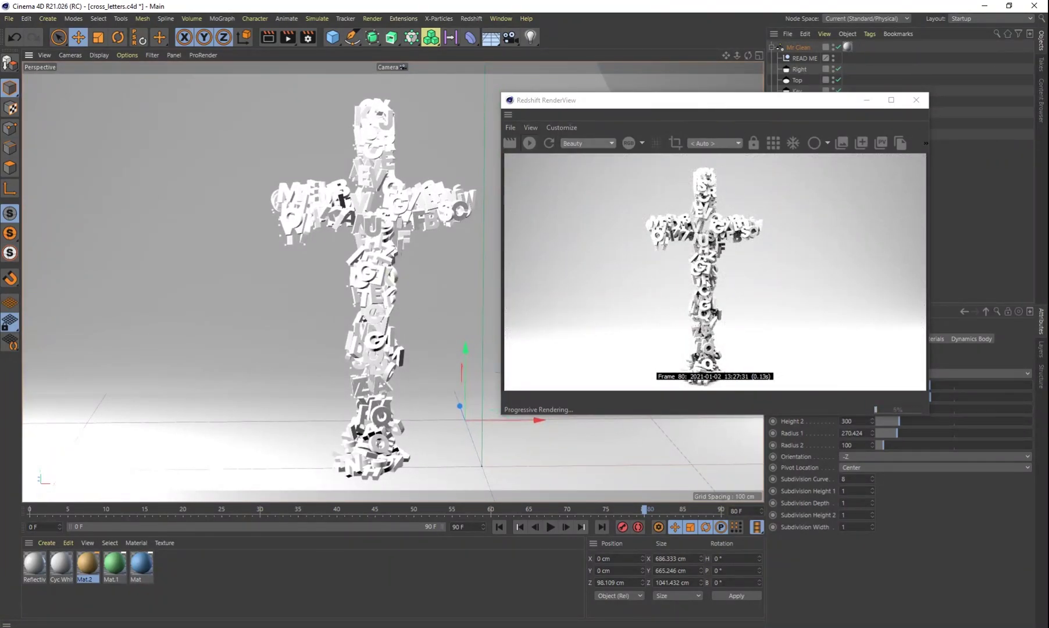
click(838, 108)
Step: Disable the Key light, toggle the Top light off and on, and enlarge the RenderView window
drag(838, 108, 814, 149)
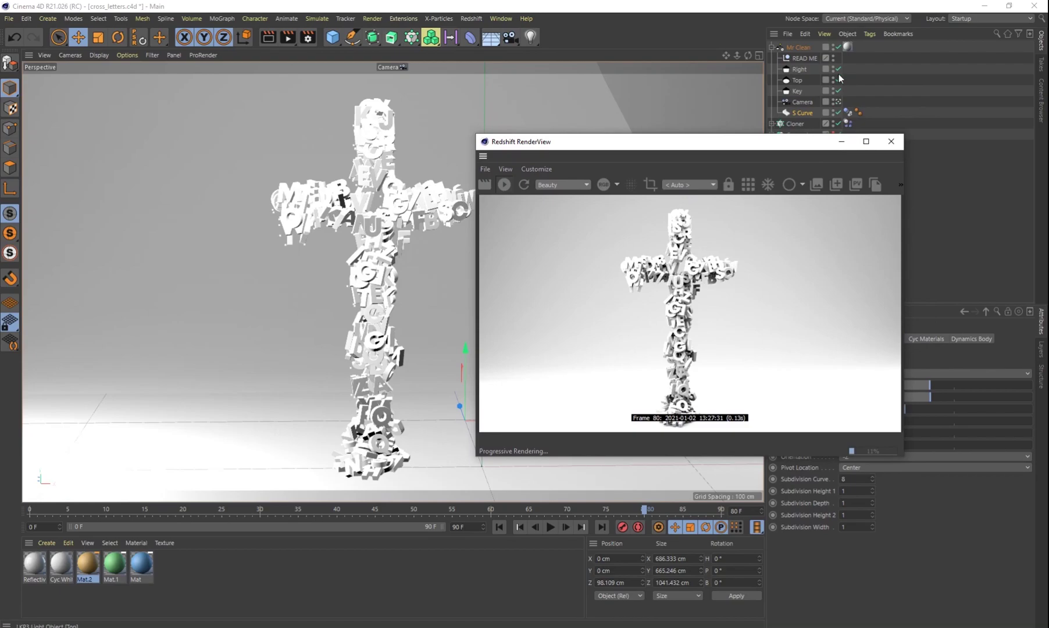
click(838, 88)
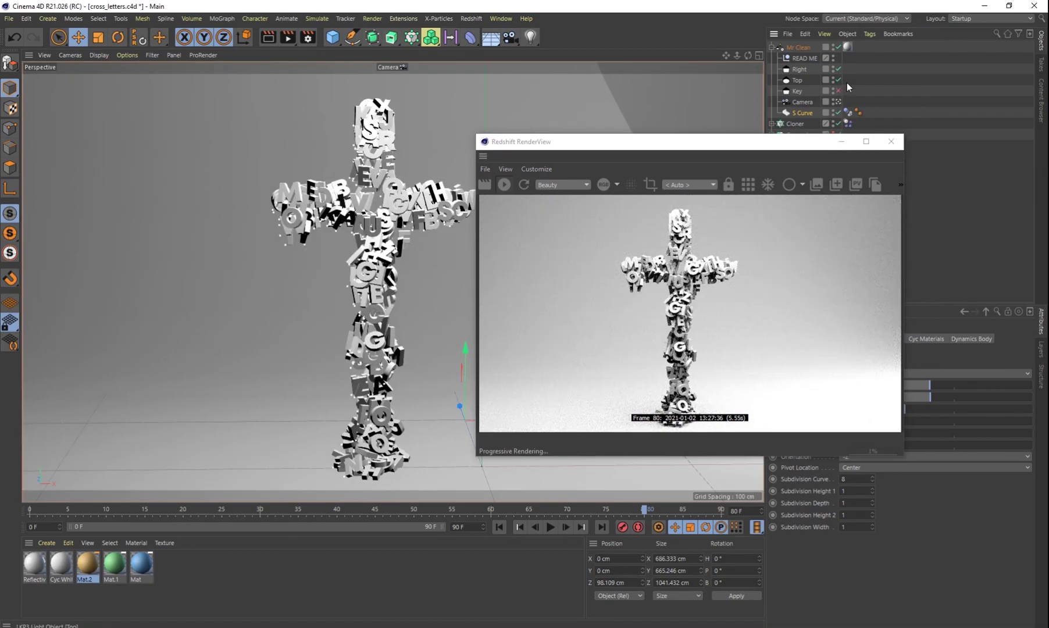
click(841, 77)
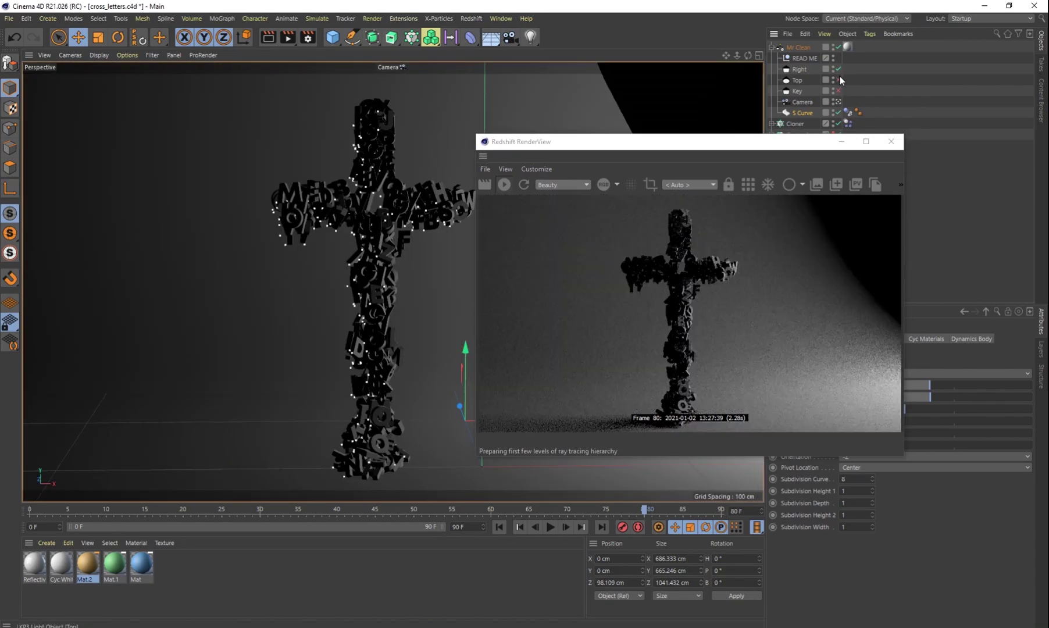
click(839, 79)
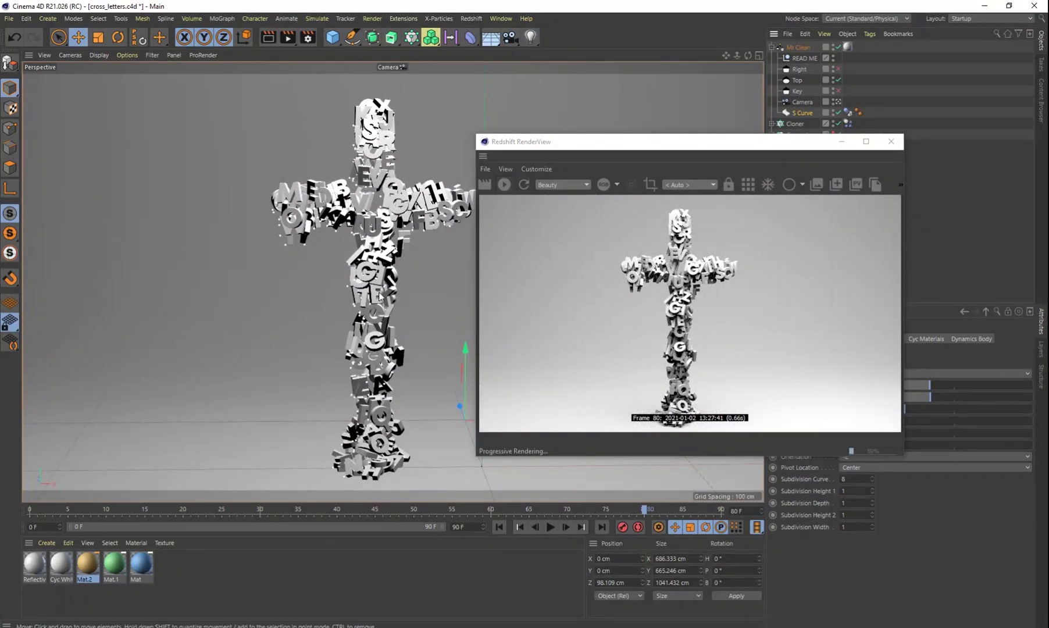
scroll(379, 296, up, 1)
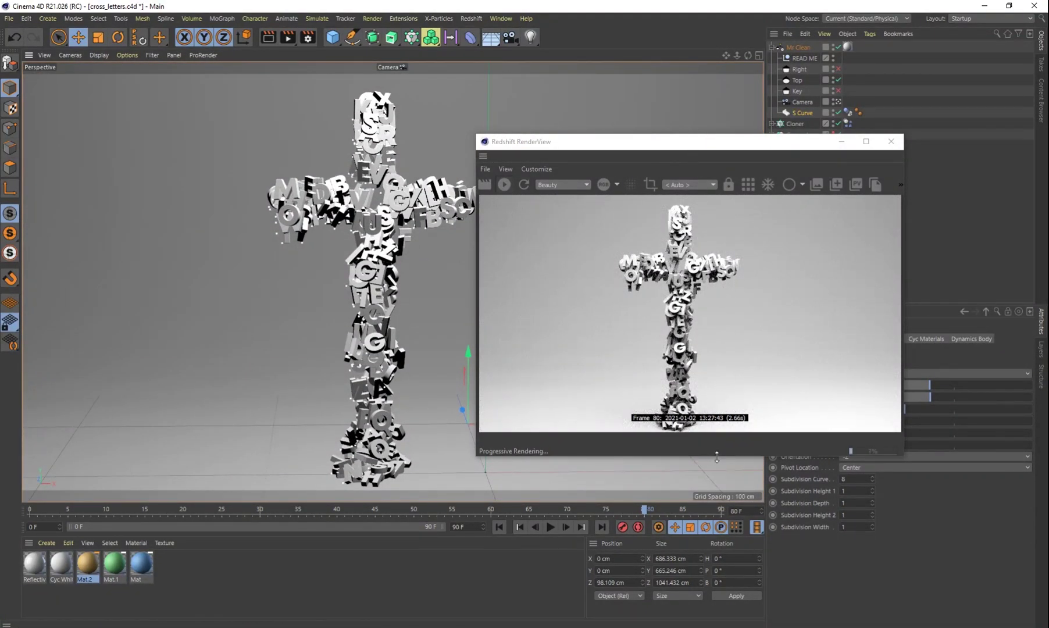
drag(679, 136, 683, 52)
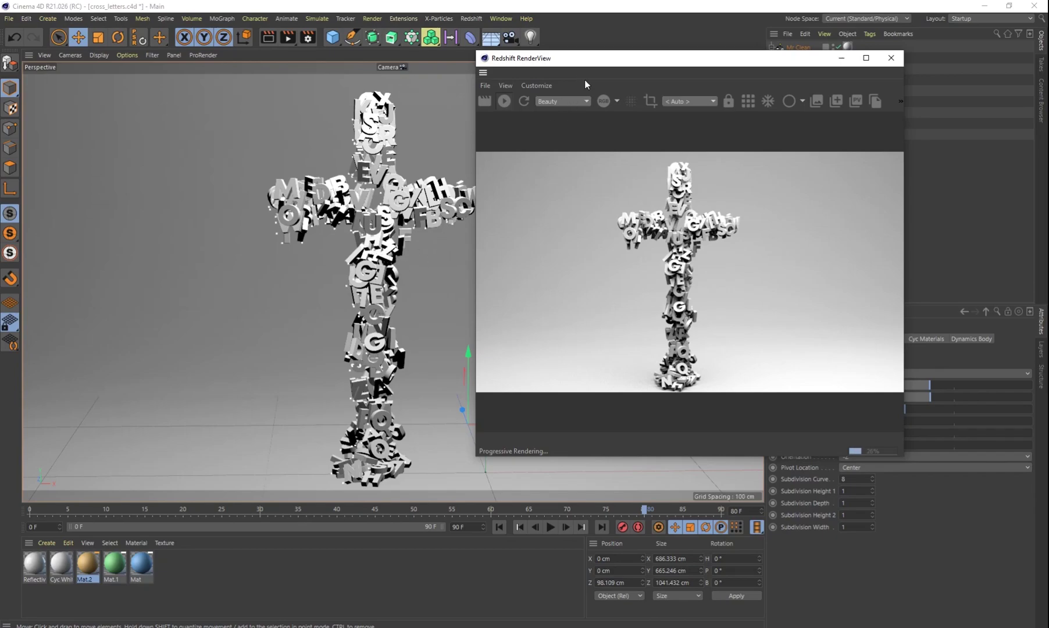
drag(584, 58, 632, 93)
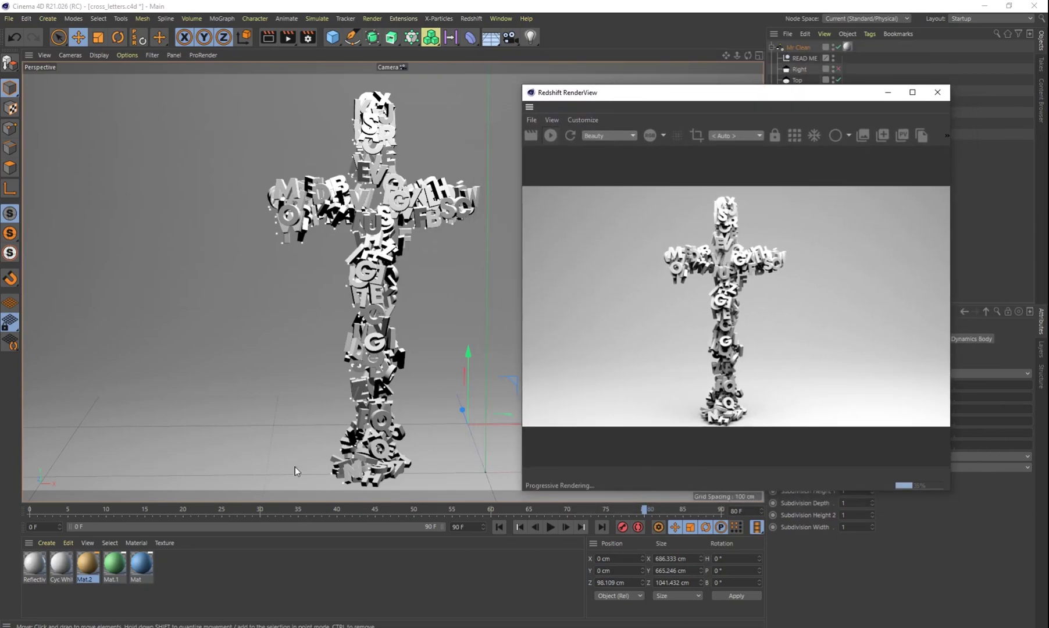